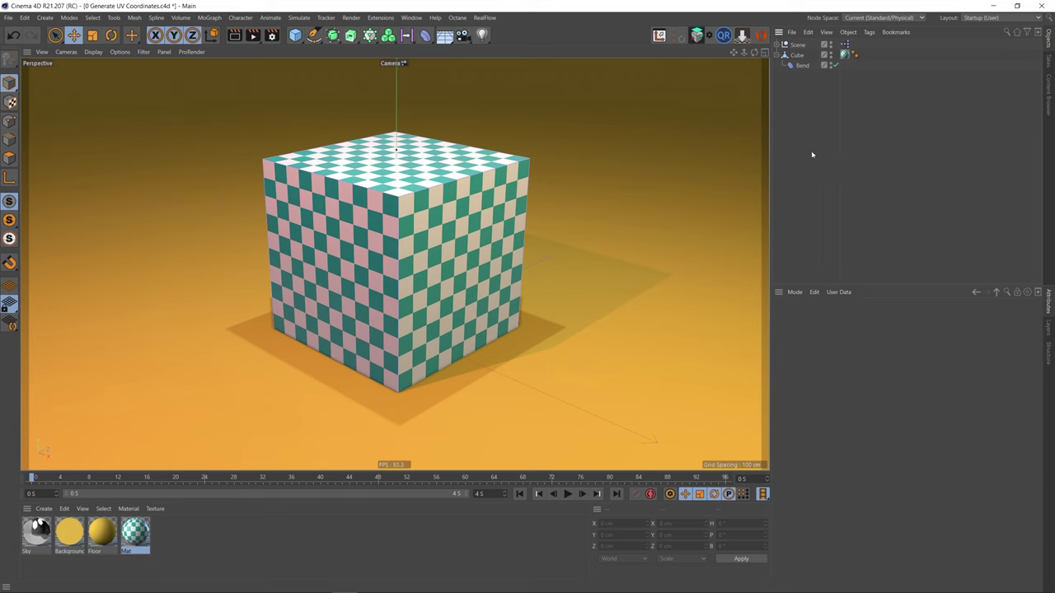
Examine the Cube object, its Bend deformer, the UVW tag commands and the material tag's projection setting
left_click(798, 56)
left_click(799, 66)
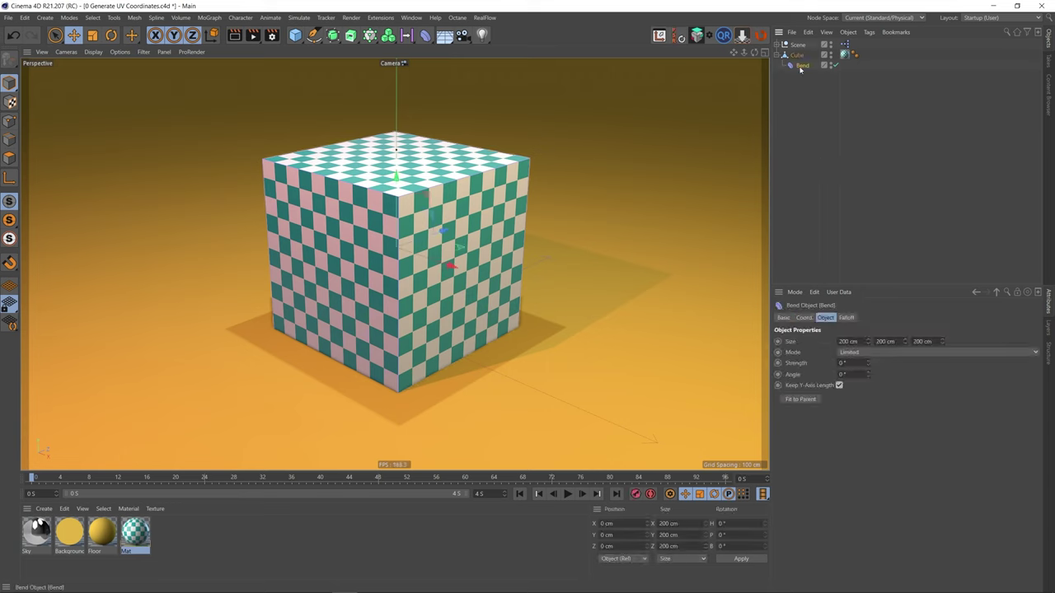
left_click(806, 148)
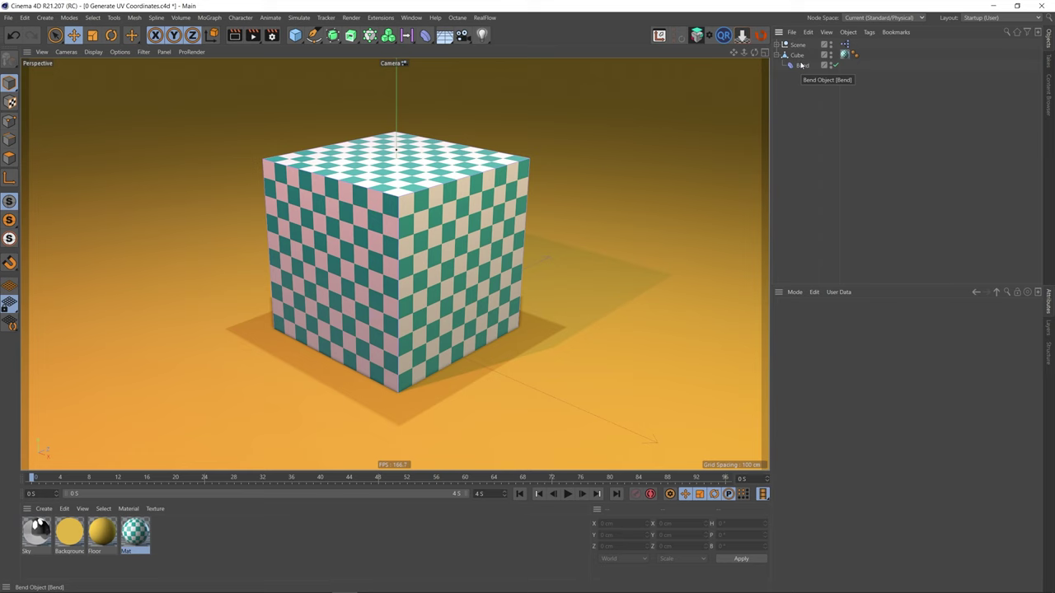
left_click(868, 35)
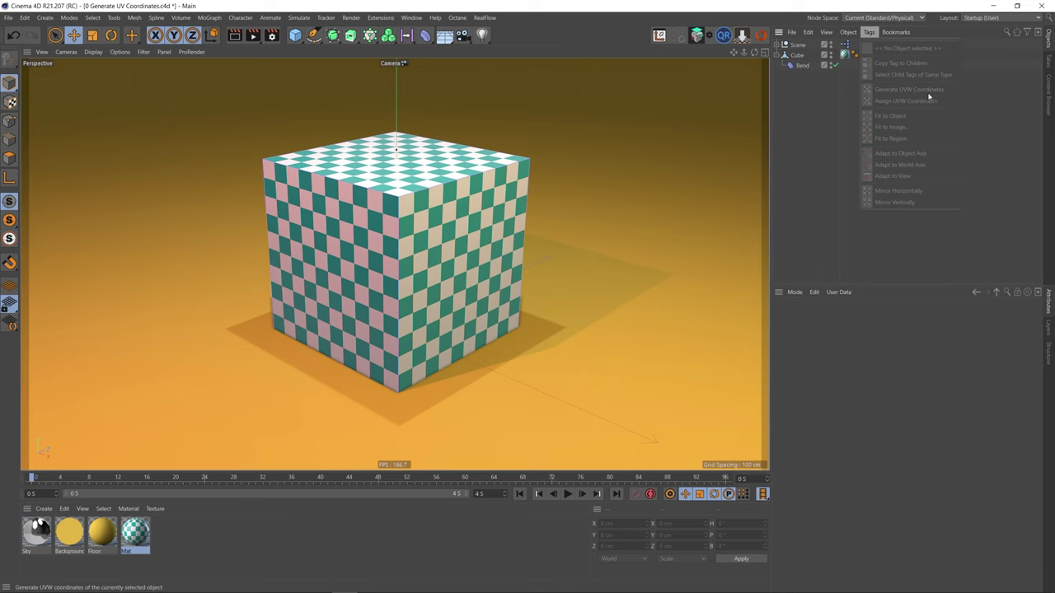
left_click(827, 151)
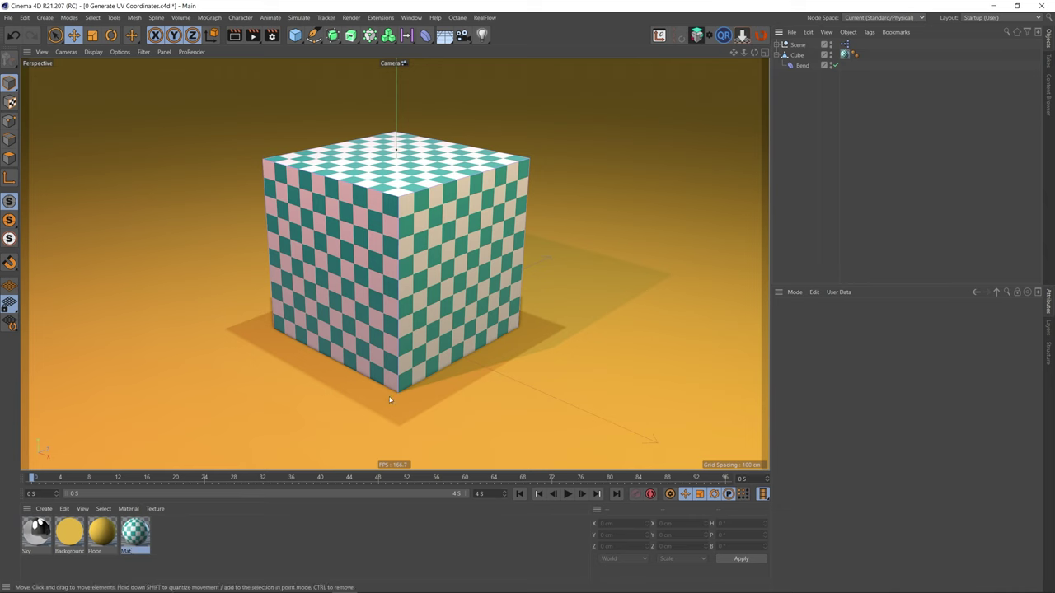
left_click(846, 55)
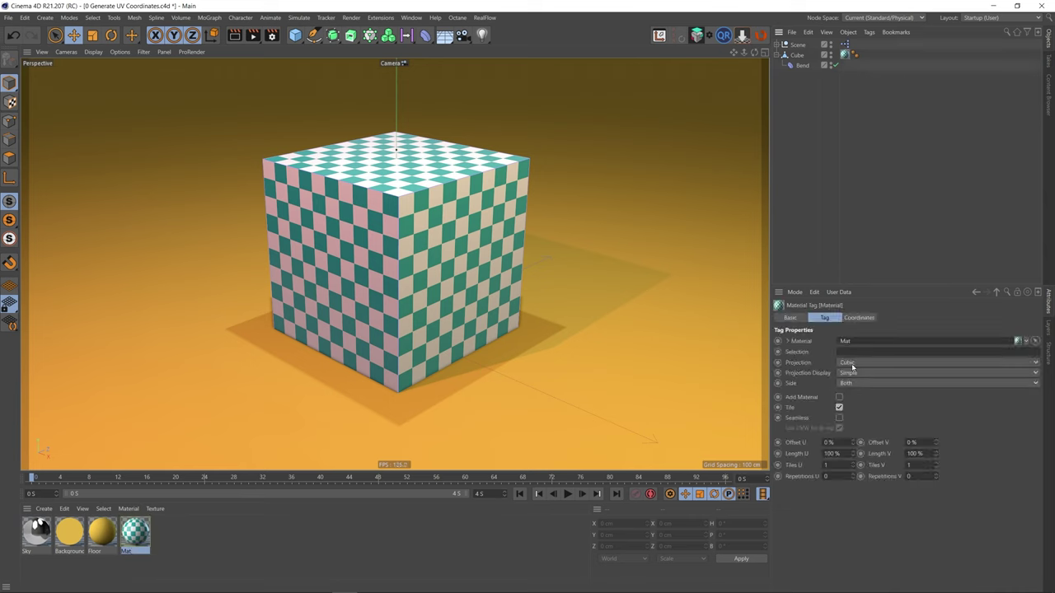
left_click(873, 219)
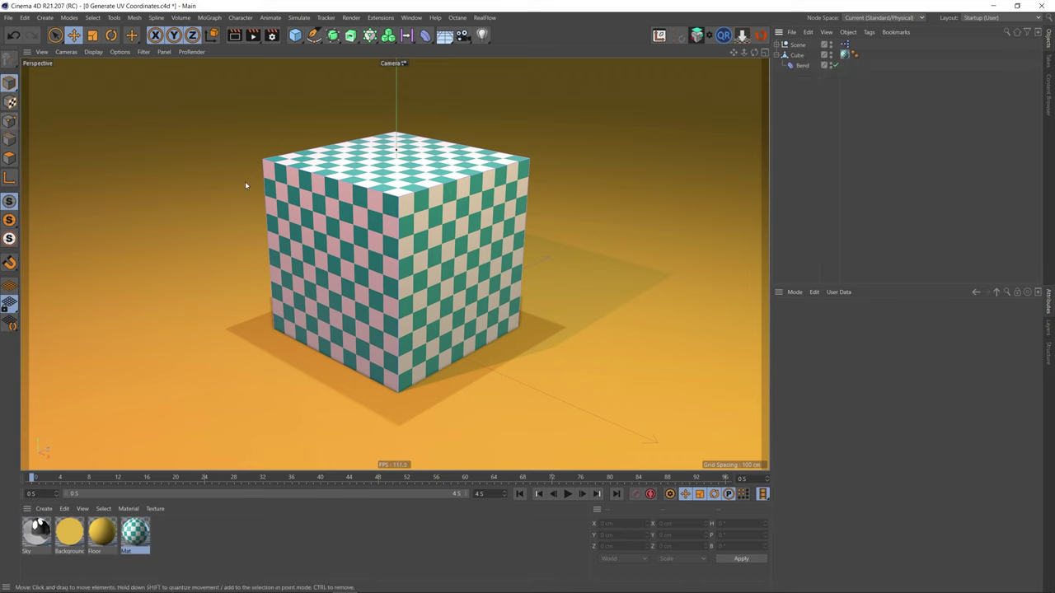
Inspect the cube's points by live-selecting its upper front corner in point mode, and return to model mode
left_click(9, 121)
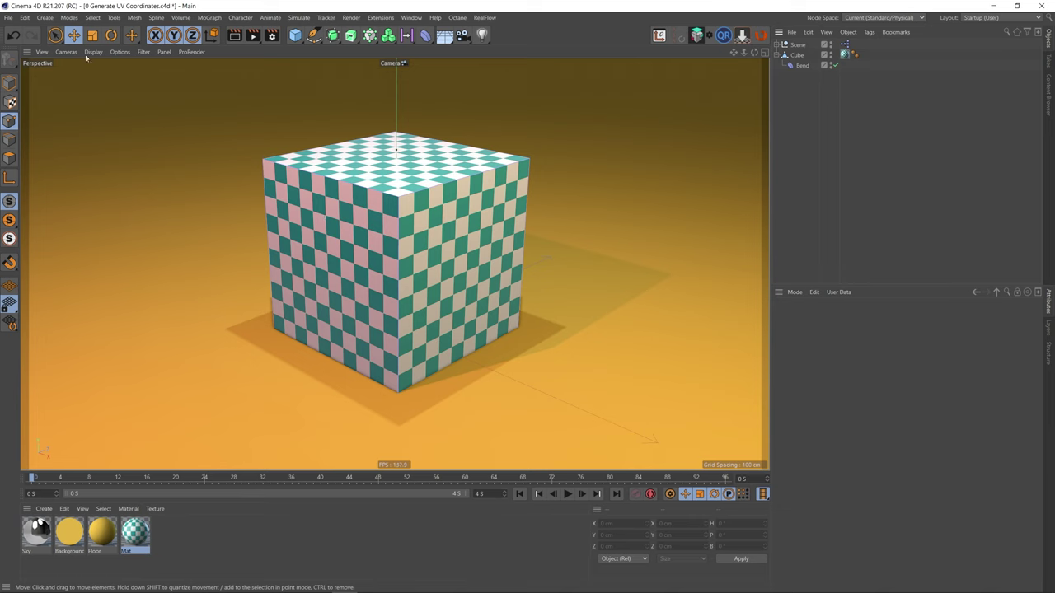
left_click(55, 34)
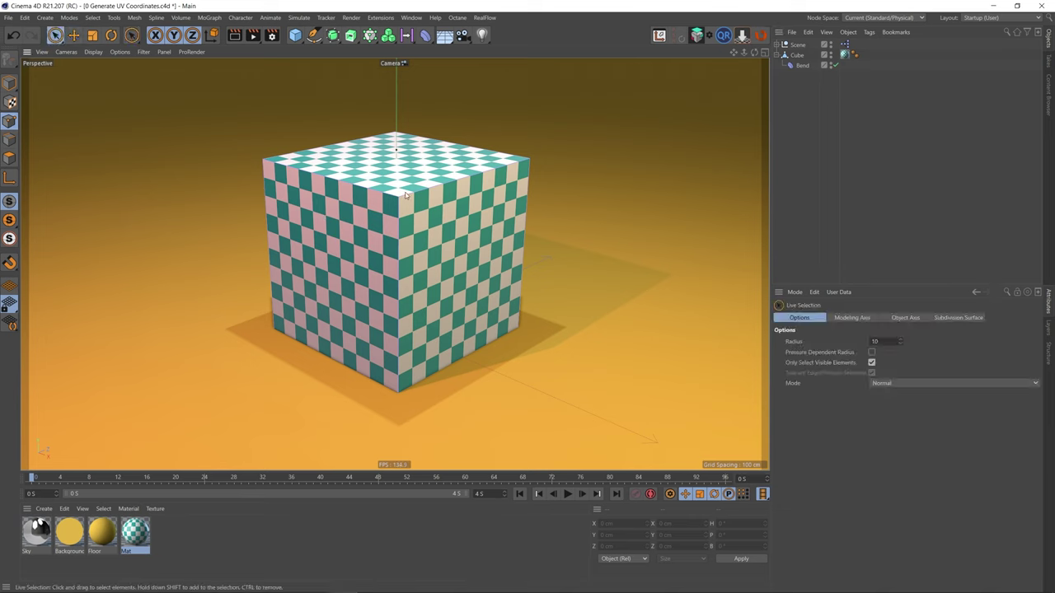
left_click(797, 54)
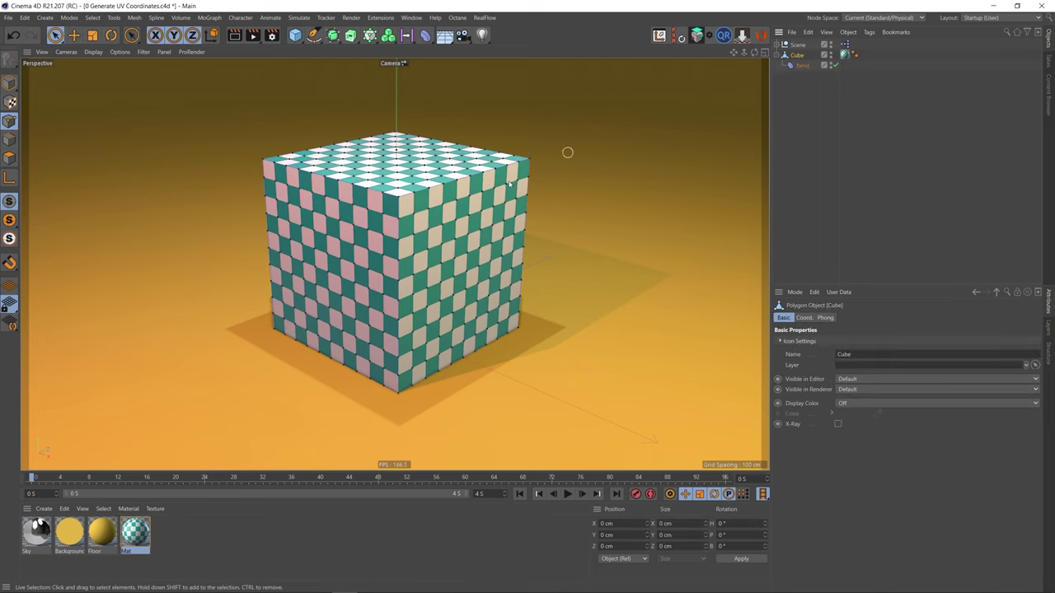
left_click(398, 194)
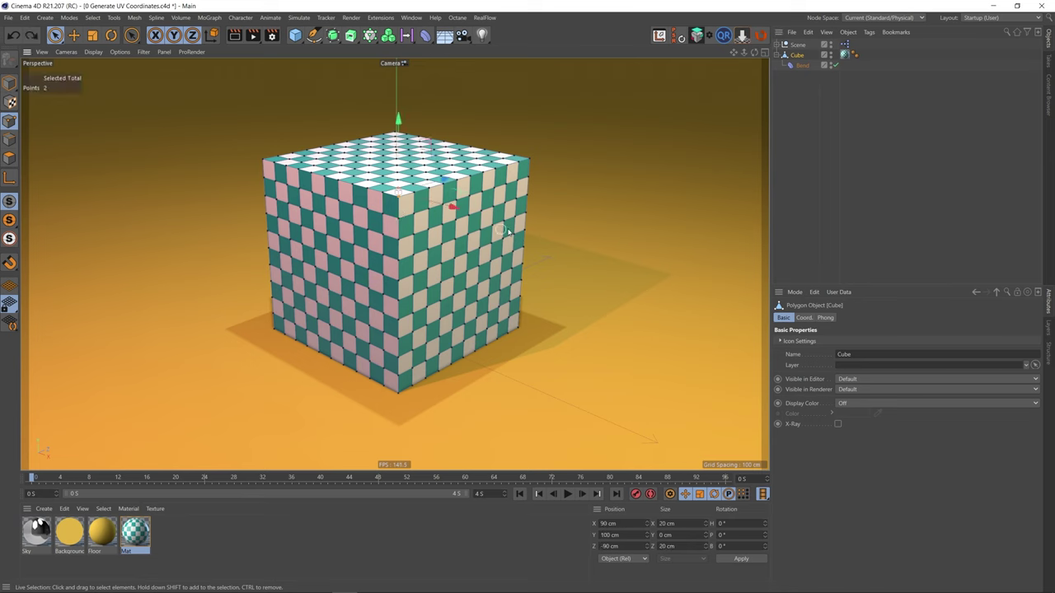
left_click(10, 82)
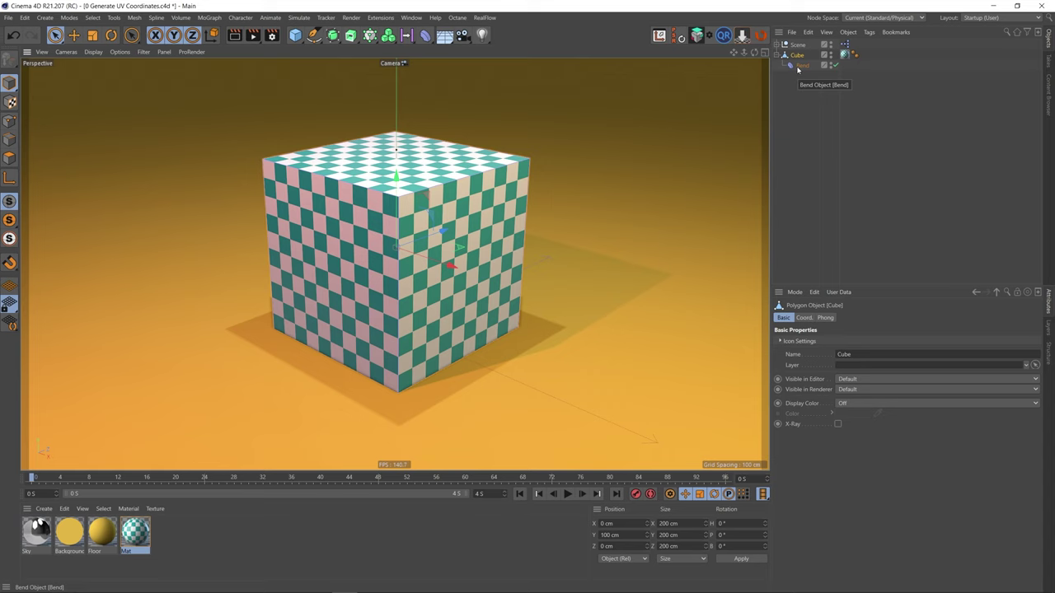
Test the cube's Bend deformer at a strength of about 55° with the cubic projection, and reset the strength to 0°
left_click(843, 54)
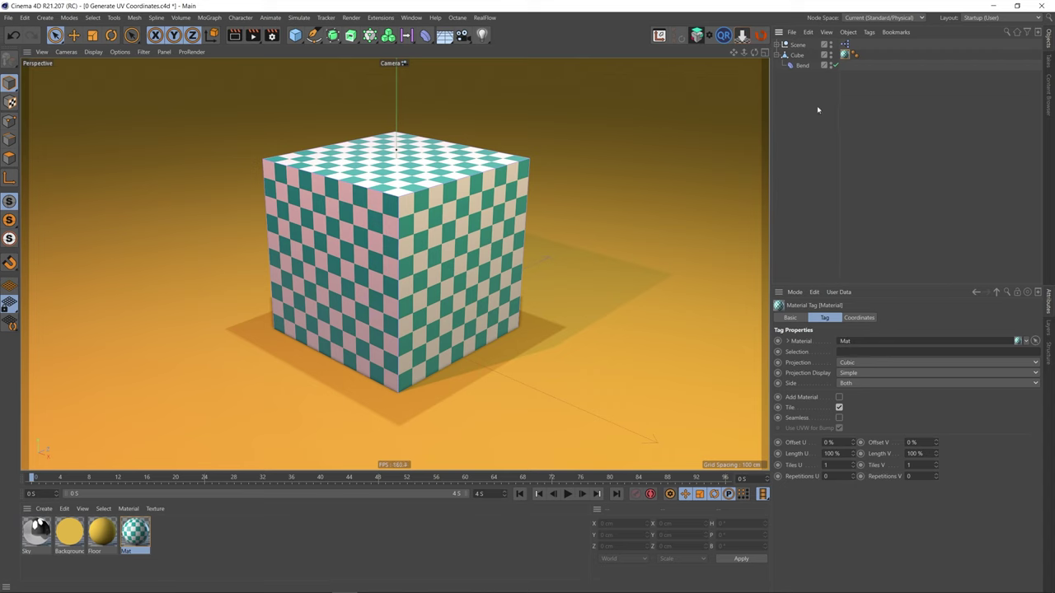
left_click(801, 66)
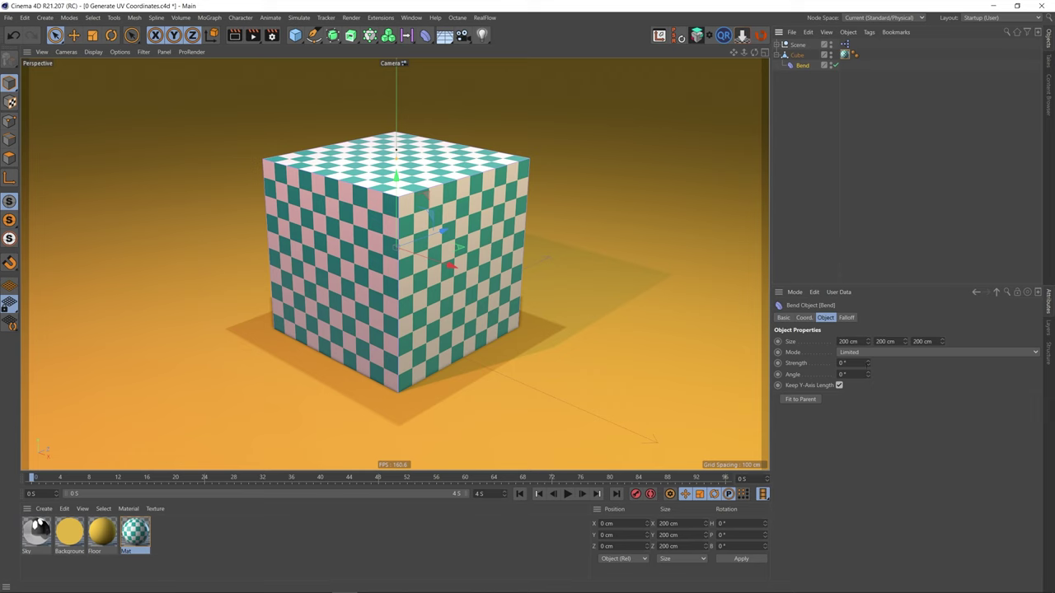
left_click_drag(867, 364, 891, 355)
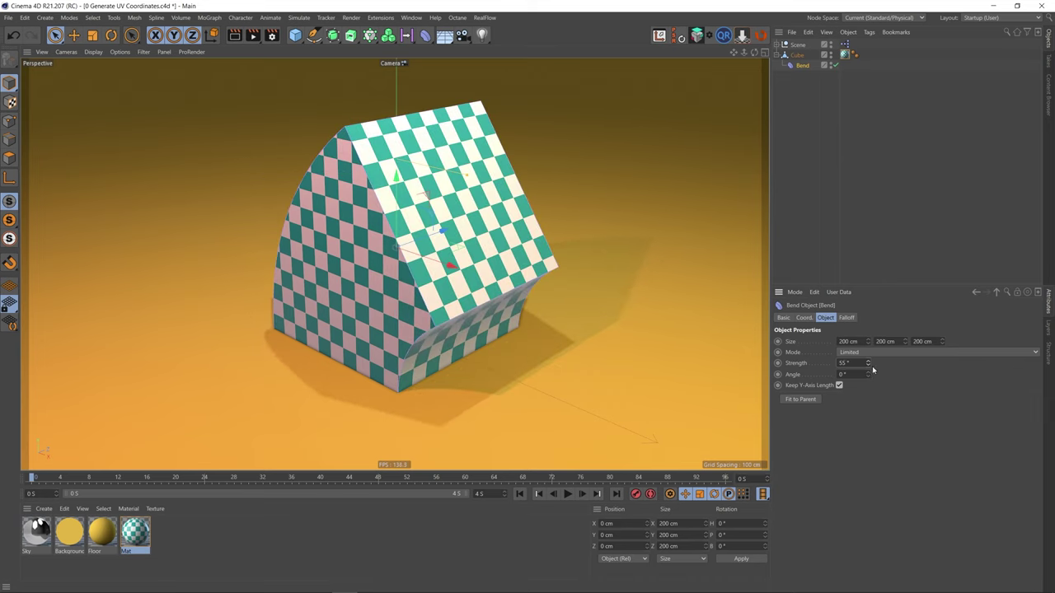
double_click(845, 362)
type("0")
key("Return")
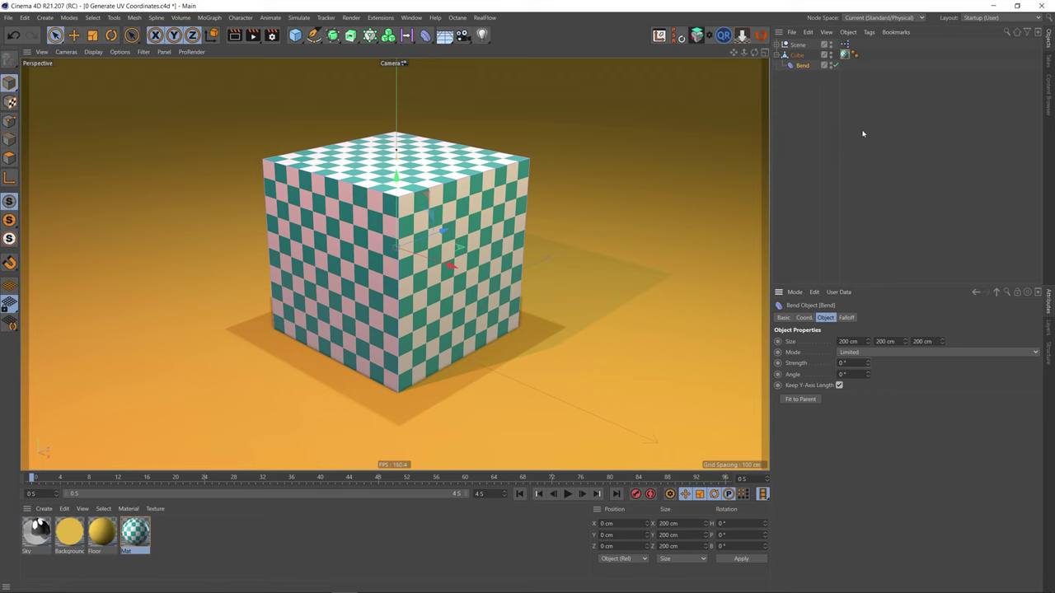
Generate UVW coordinates from the cube's material tag, without including sub-objects
left_click(871, 65)
left_click(845, 55)
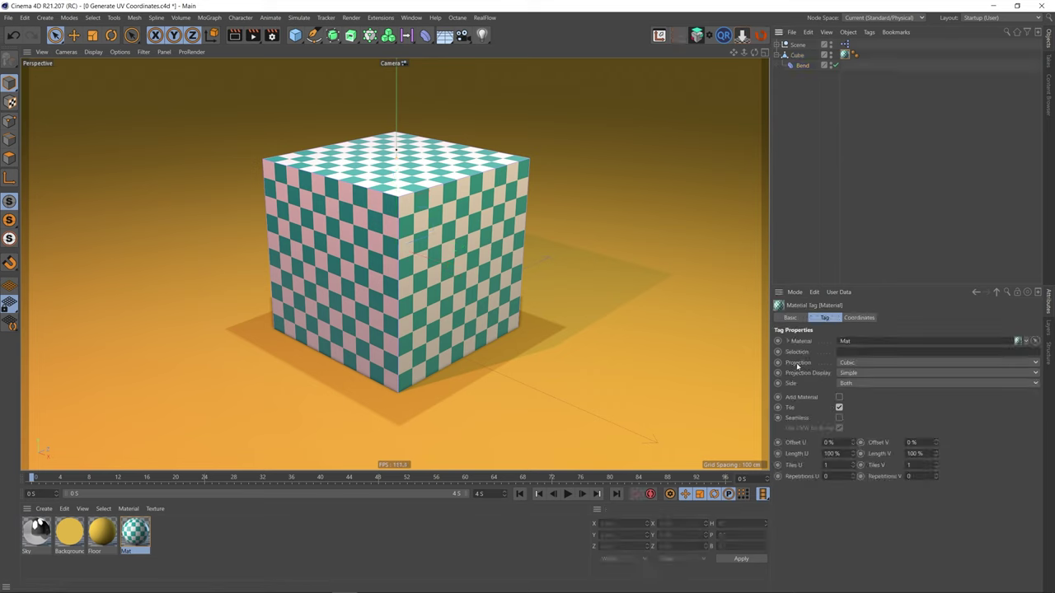
left_click(870, 33)
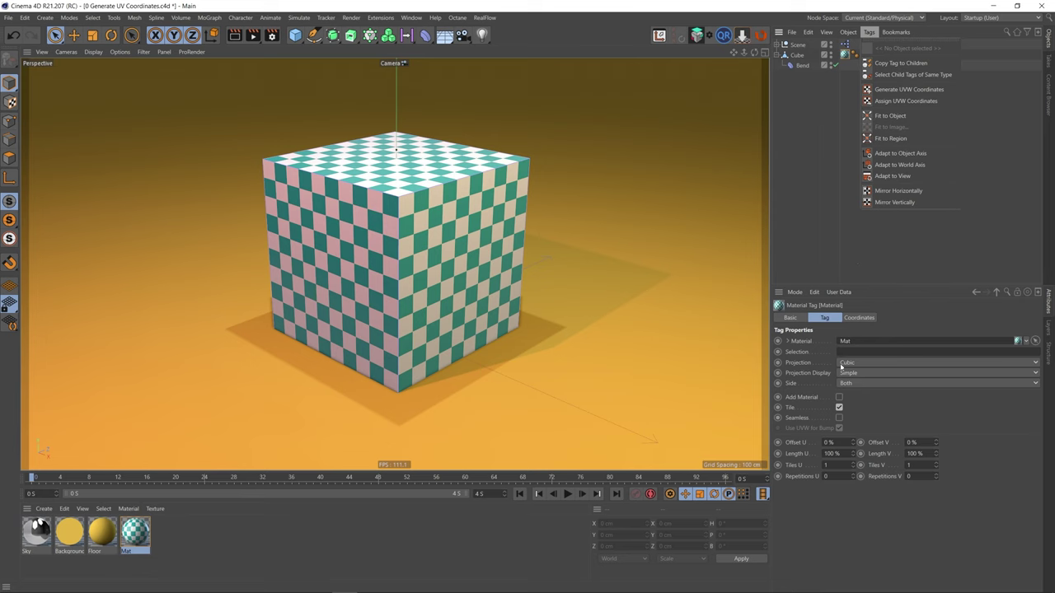
left_click(900, 90)
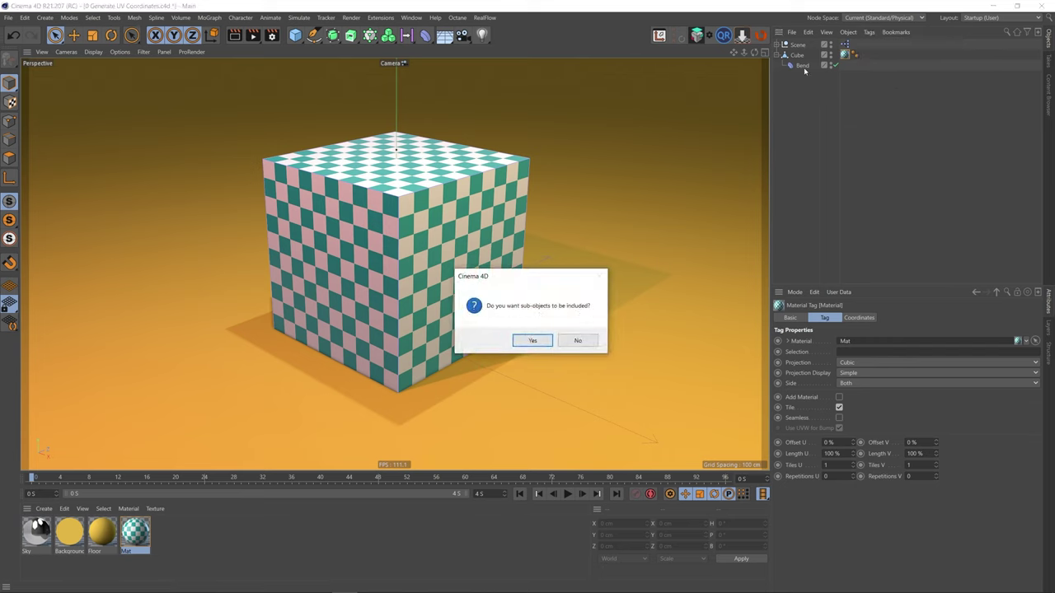
left_click(578, 340)
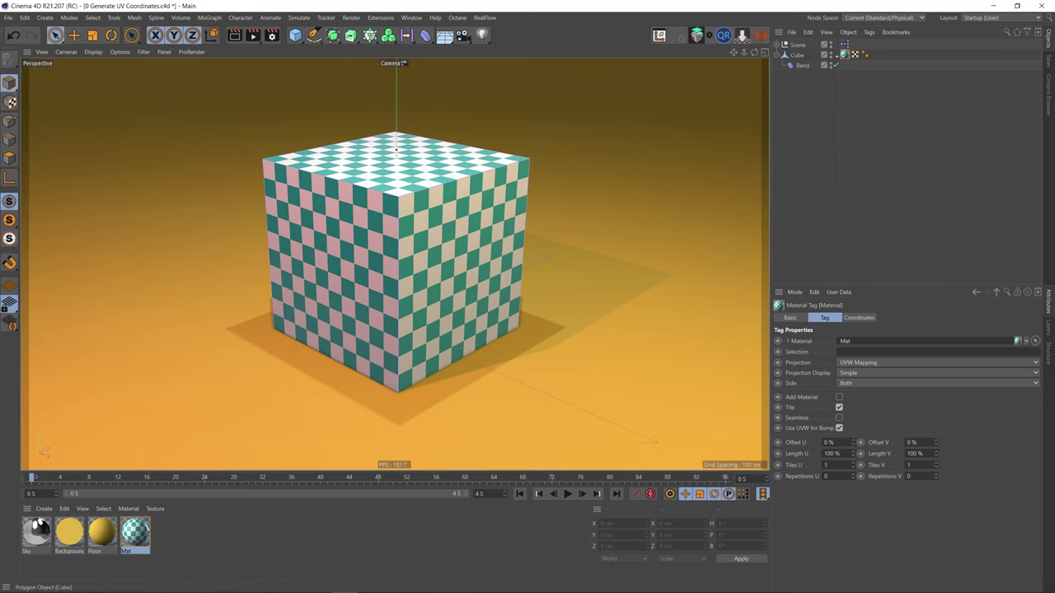
Inspect the cube's UVW tag and vary the Bend deformer's strength to test how the texture follows
left_click(854, 55)
left_click(904, 156)
left_click(802, 66)
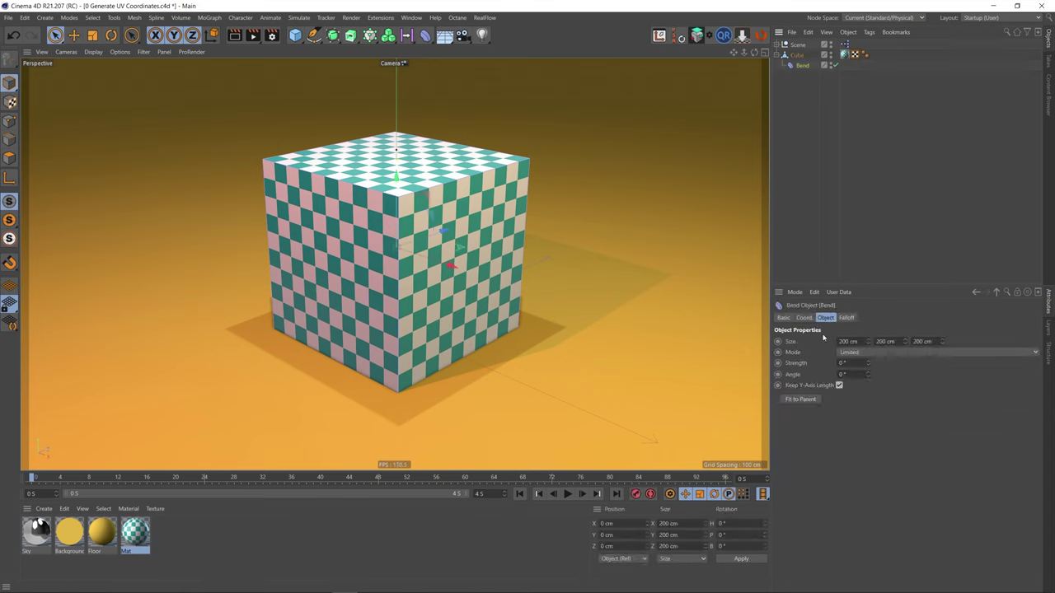
mouse_move(868, 361)
left_mouse_down()
mouse_move(893, 354)
mouse_move(854, 361)
mouse_move(906, 355)
mouse_move(860, 360)
left_mouse_up()
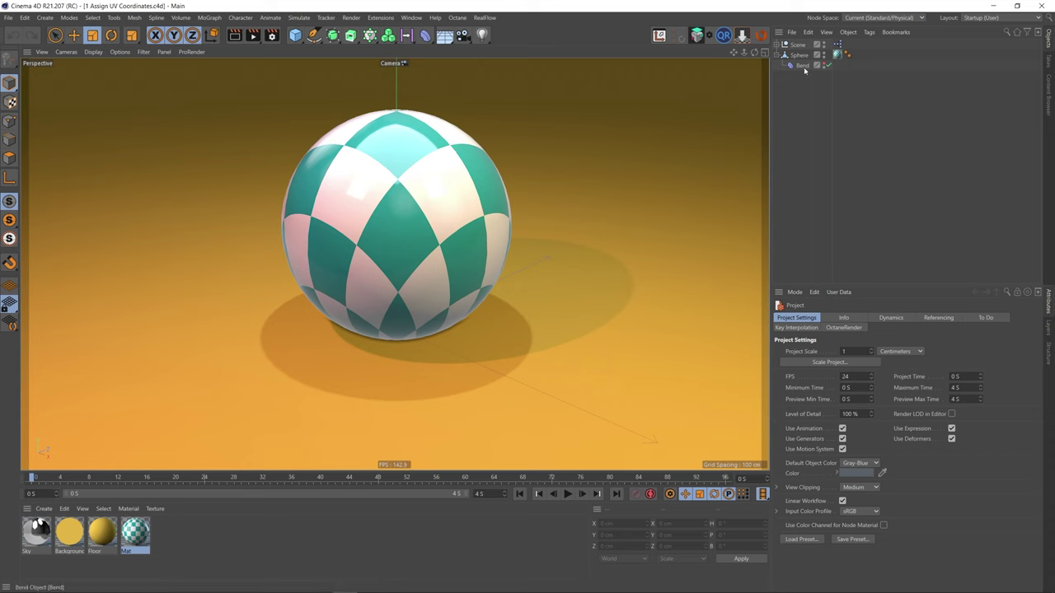
Check the sphere's material tag, test its Bend deformer's strength, and reset the strength to 0°
left_click(837, 54)
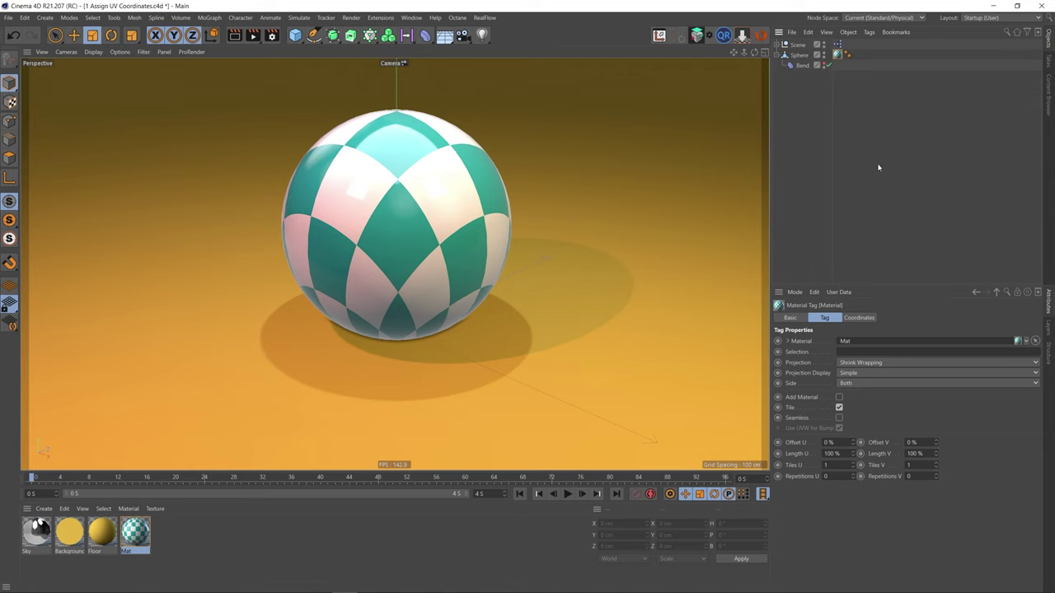
left_click(799, 66)
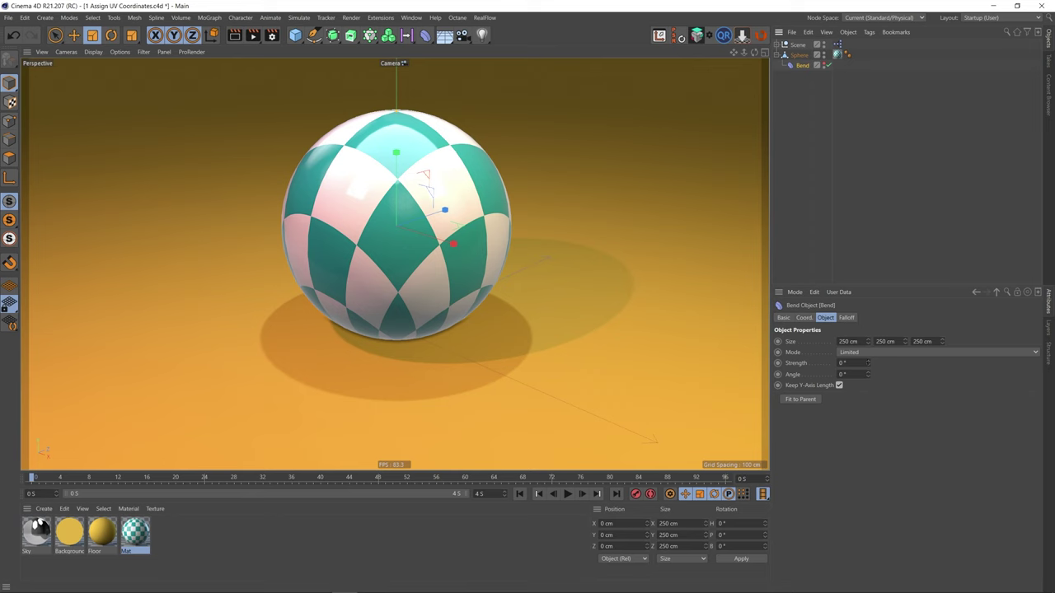
mouse_move(868, 362)
left_mouse_down()
mouse_move(909, 363)
mouse_move(837, 363)
mouse_move(899, 363)
mouse_move(853, 362)
mouse_move(890, 363)
mouse_move(868, 363)
left_mouse_up()
double_click(848, 362)
type("0")
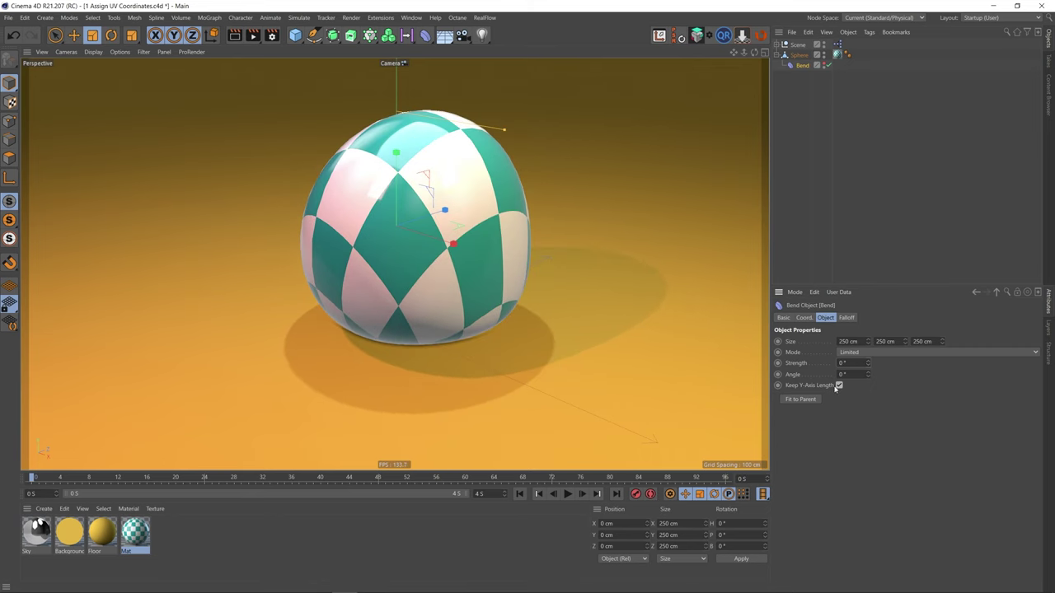
key("Return")
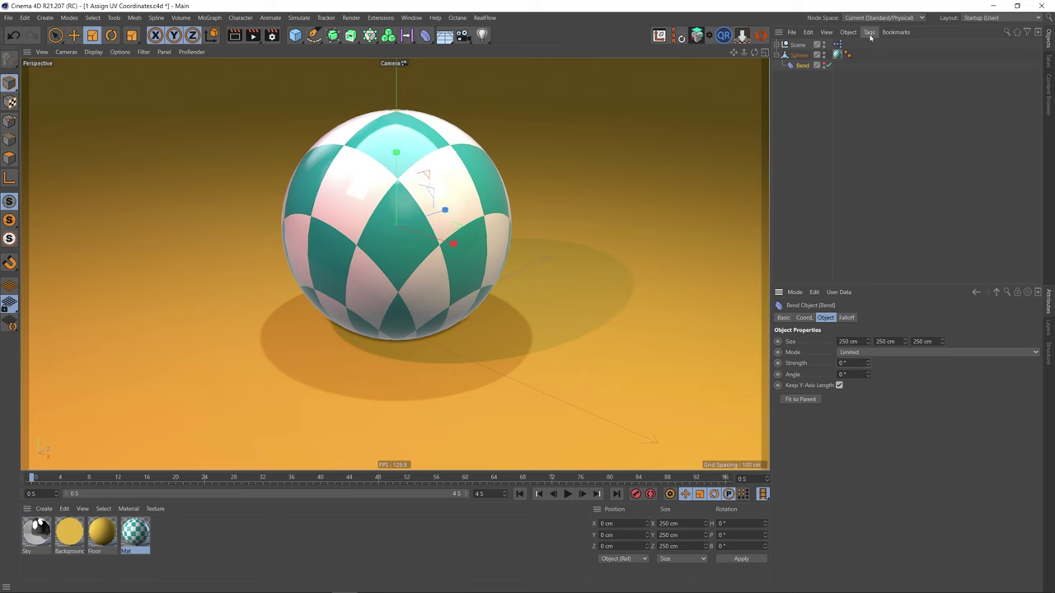
Generate UVW coordinates from the sphere's material tag, without including sub-objects
left_click(800, 55)
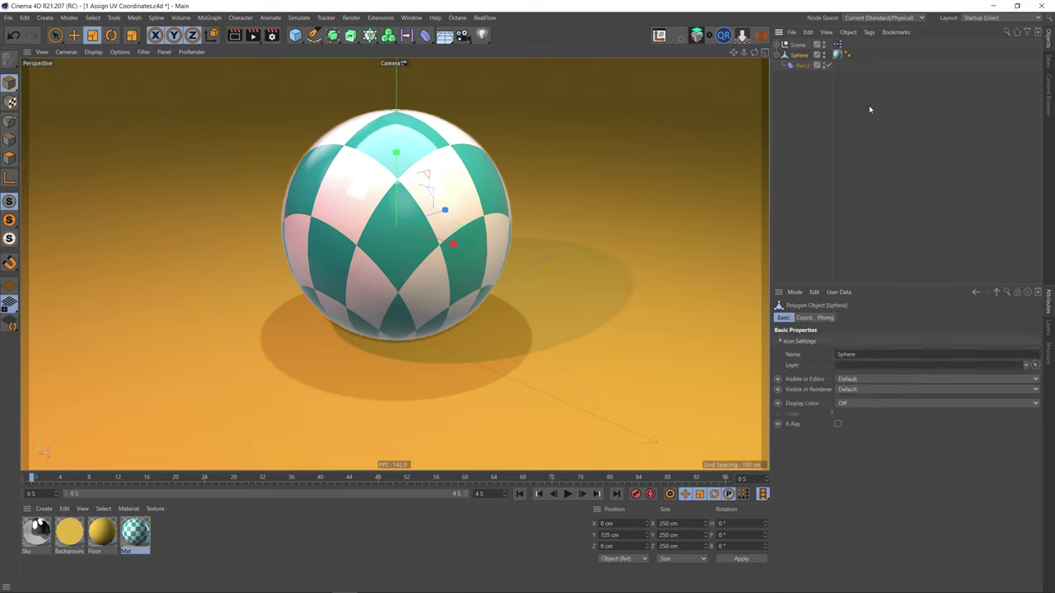
left_click(836, 54)
left_click(870, 33)
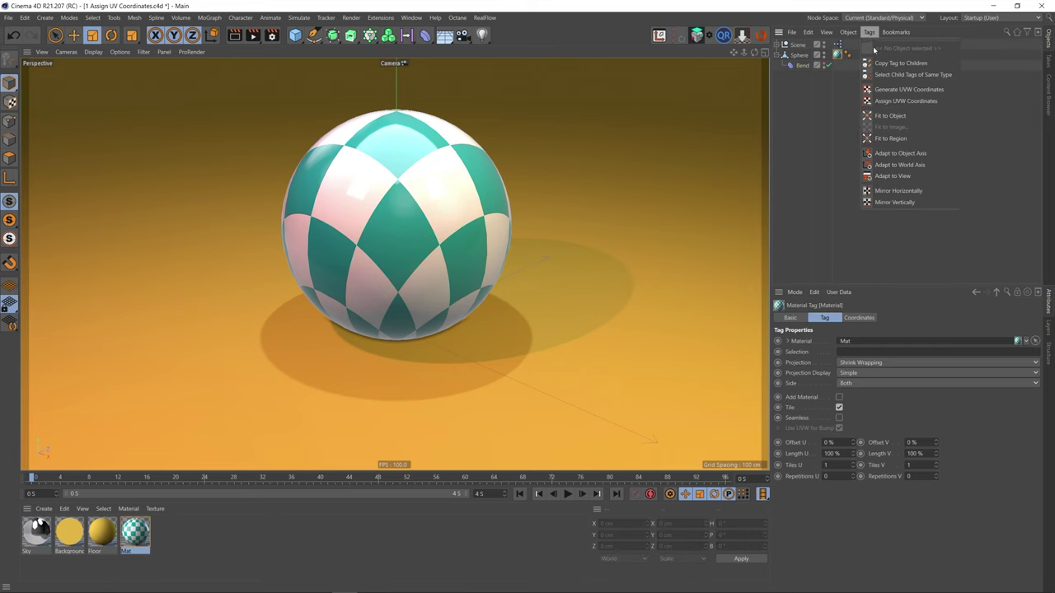
left_click(887, 91)
left_click(578, 341)
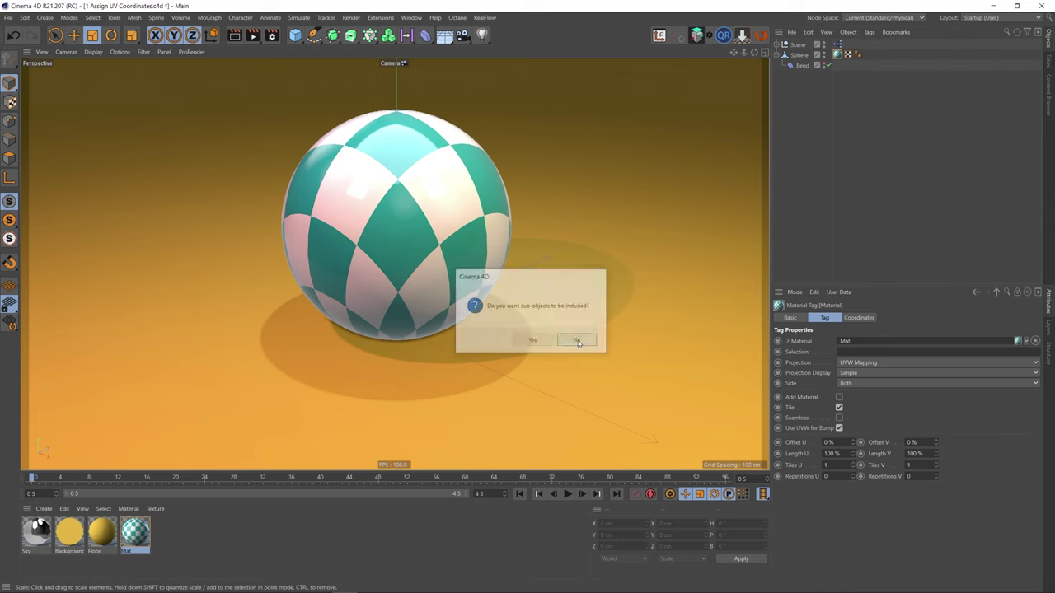
Vary the strength of the sphere's Bend deformer to test the texture with the generated UVW coordinates
left_click(917, 99)
left_click(801, 65)
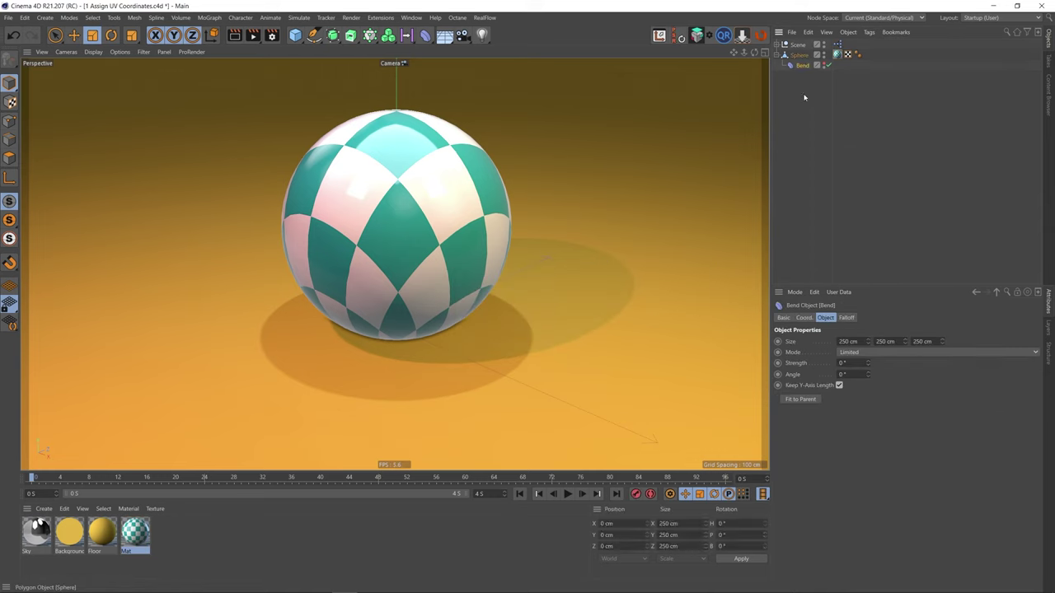
mouse_move(867, 363)
left_mouse_down()
mouse_move(905, 363)
mouse_move(816, 363)
mouse_move(890, 364)
mouse_move(849, 363)
mouse_move(864, 364)
left_mouse_up()
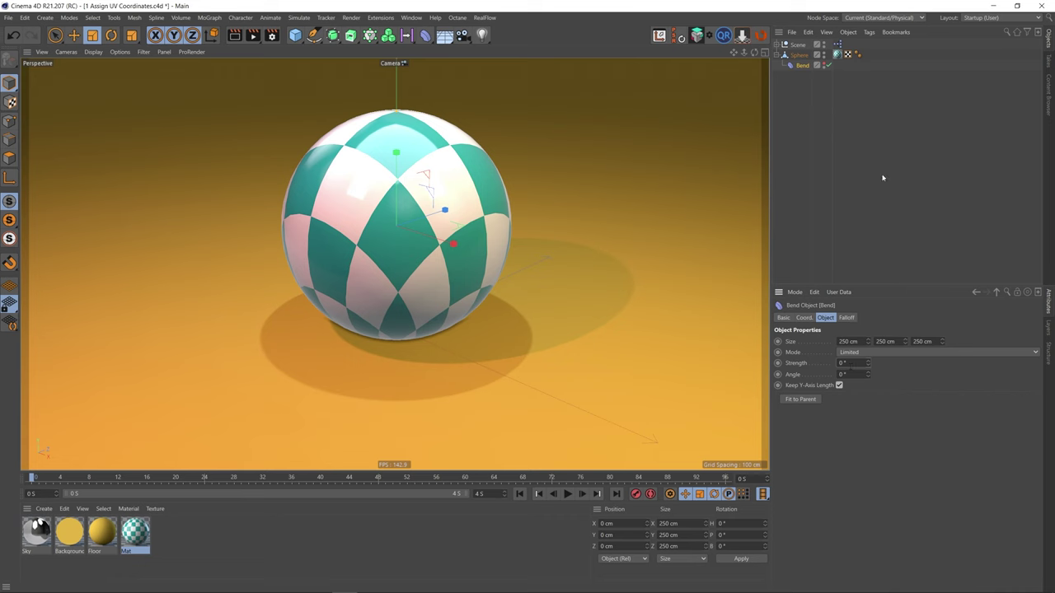
Review the Assign UVW Coordinates command, the sphere's UVW tag and the projection options of its material tag
left_click(869, 31)
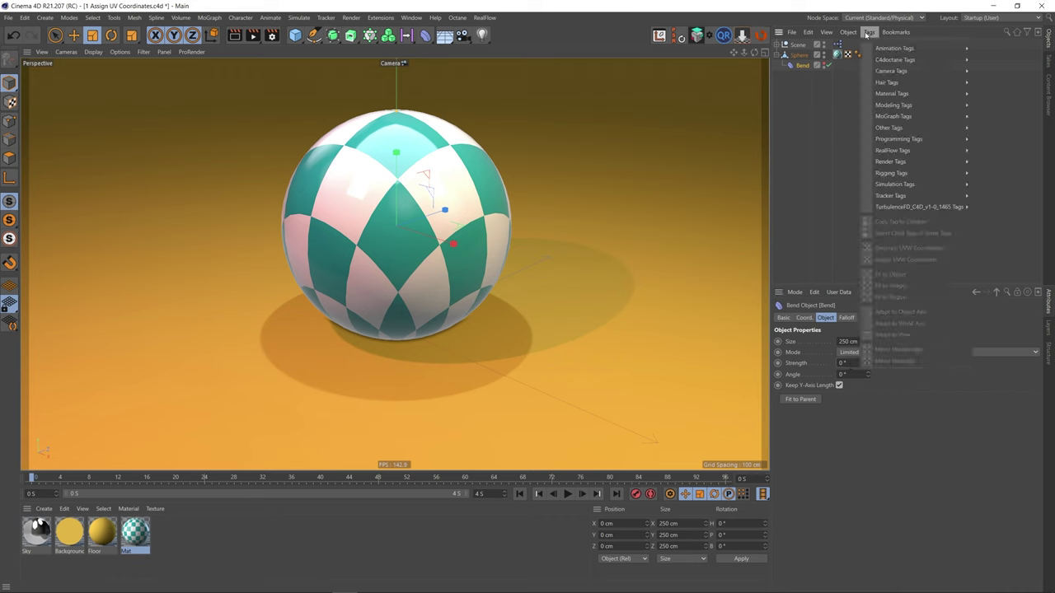
left_click(931, 260)
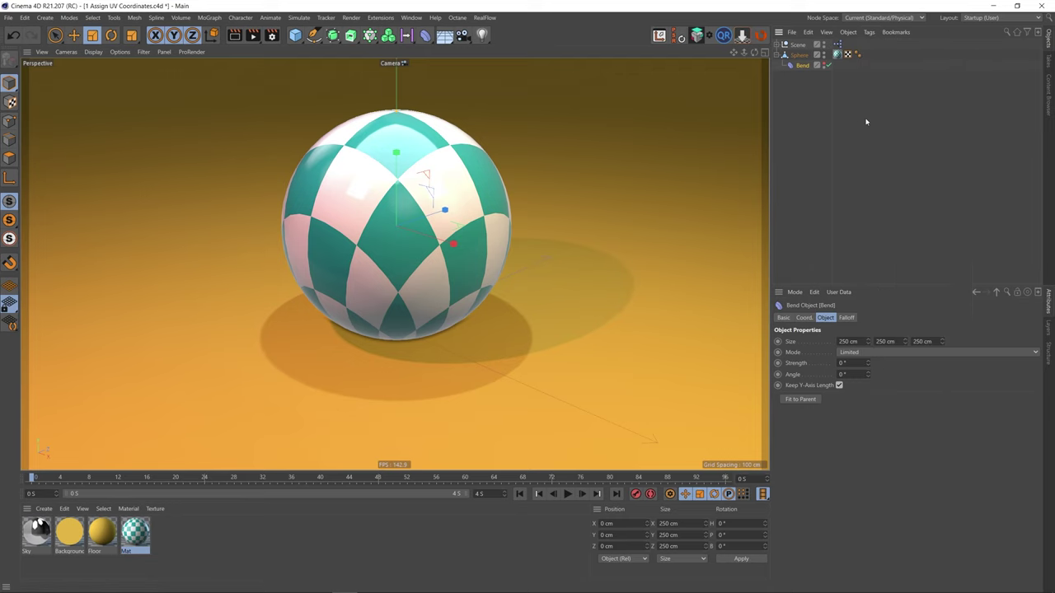
left_click(848, 54)
left_click(836, 54)
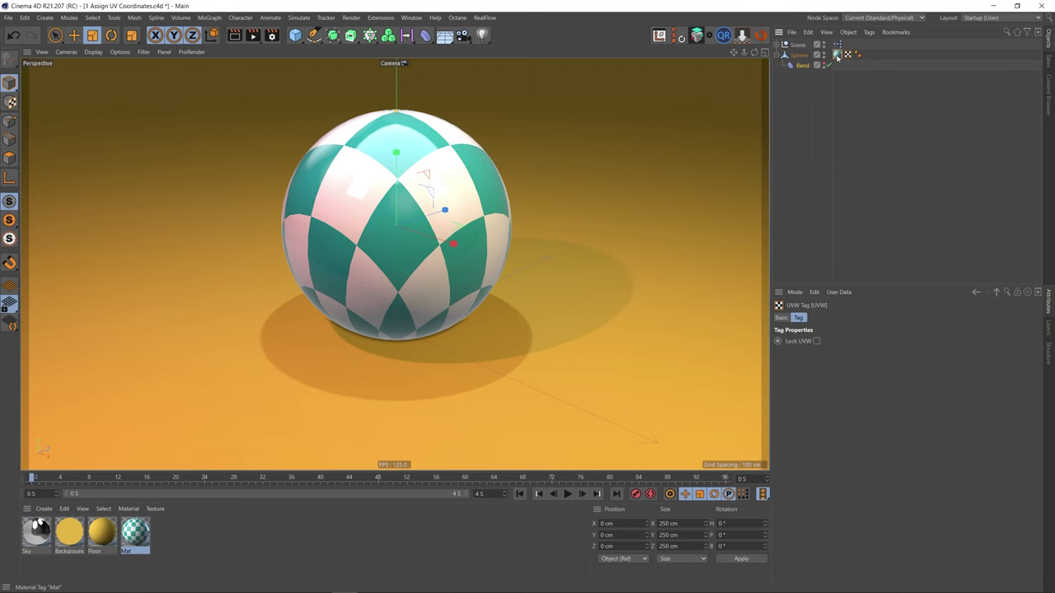
left_click(857, 362)
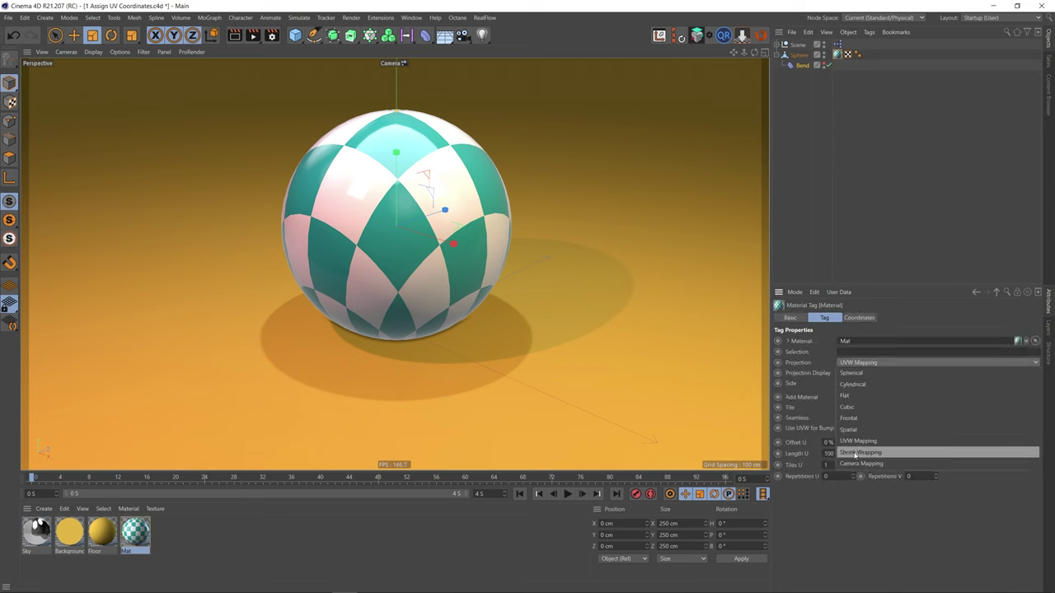
left_click(857, 362)
left_click(857, 137)
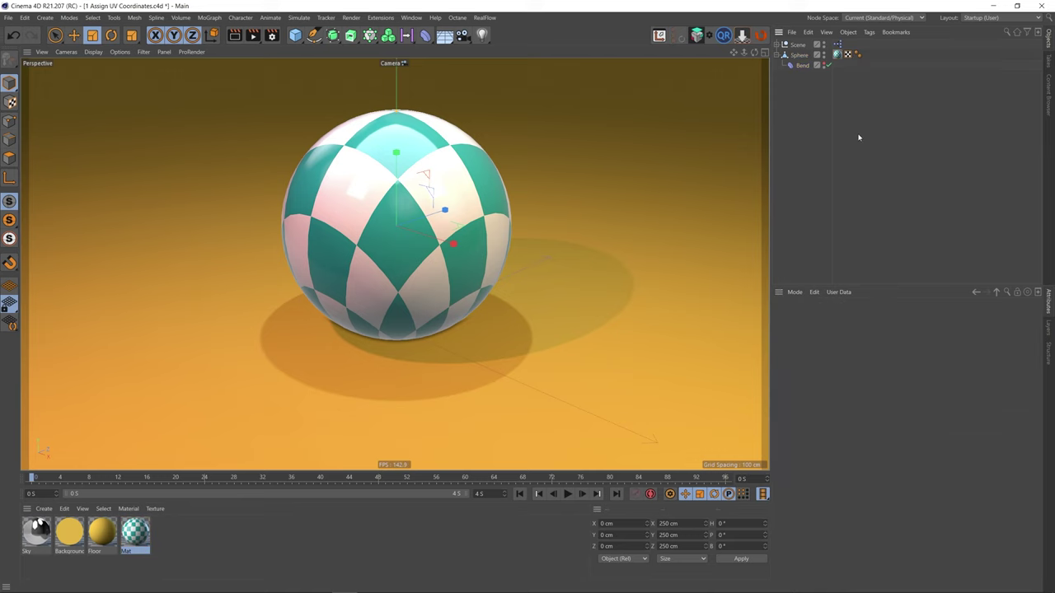
Check the UVW commands among the tag commands and inspect the sphere's UVW and material tags
left_click(870, 32)
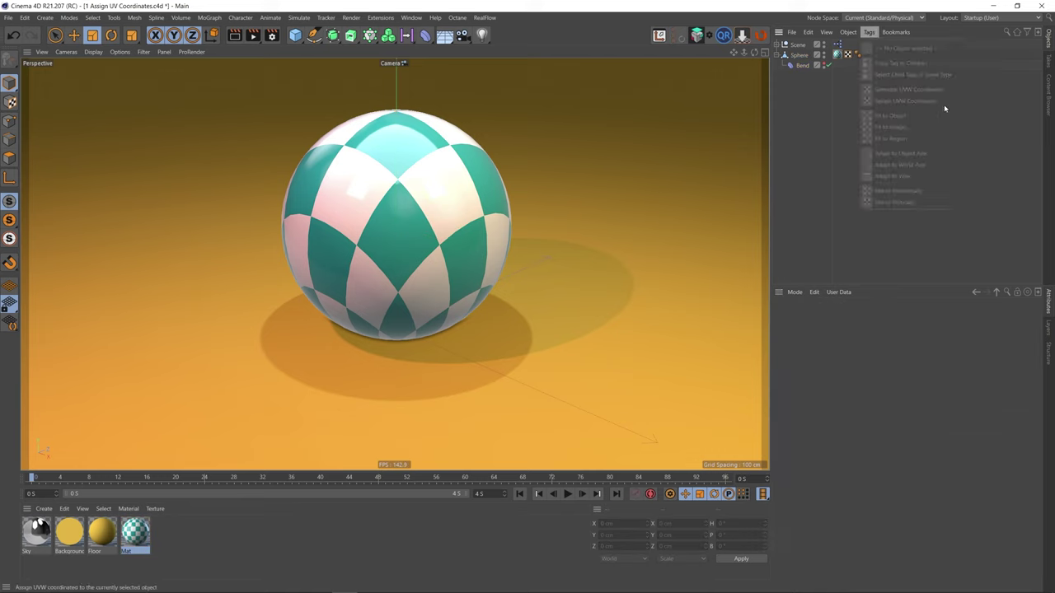
left_click(827, 146)
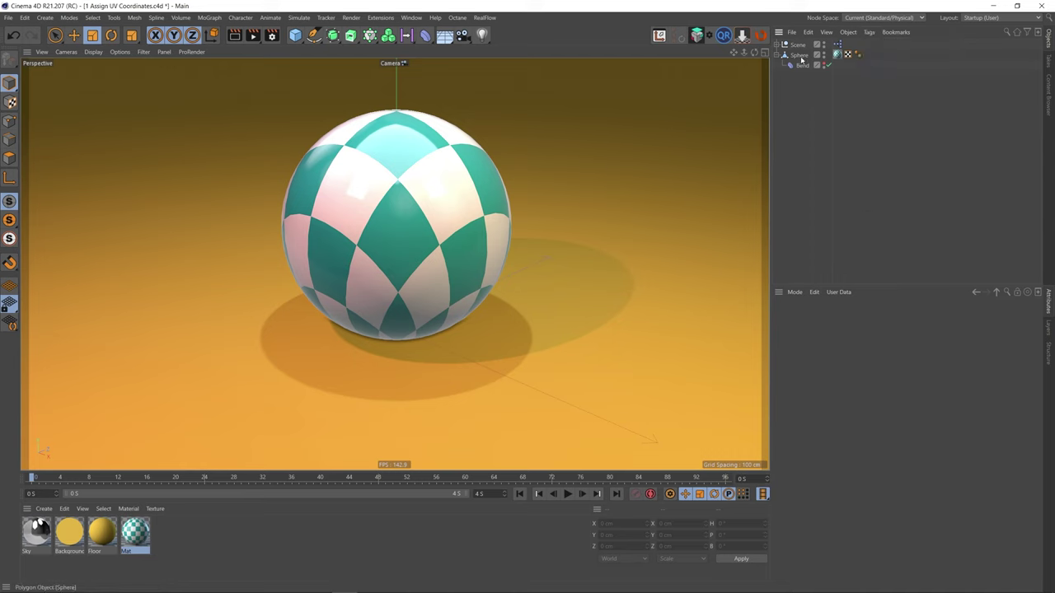
left_click(837, 54)
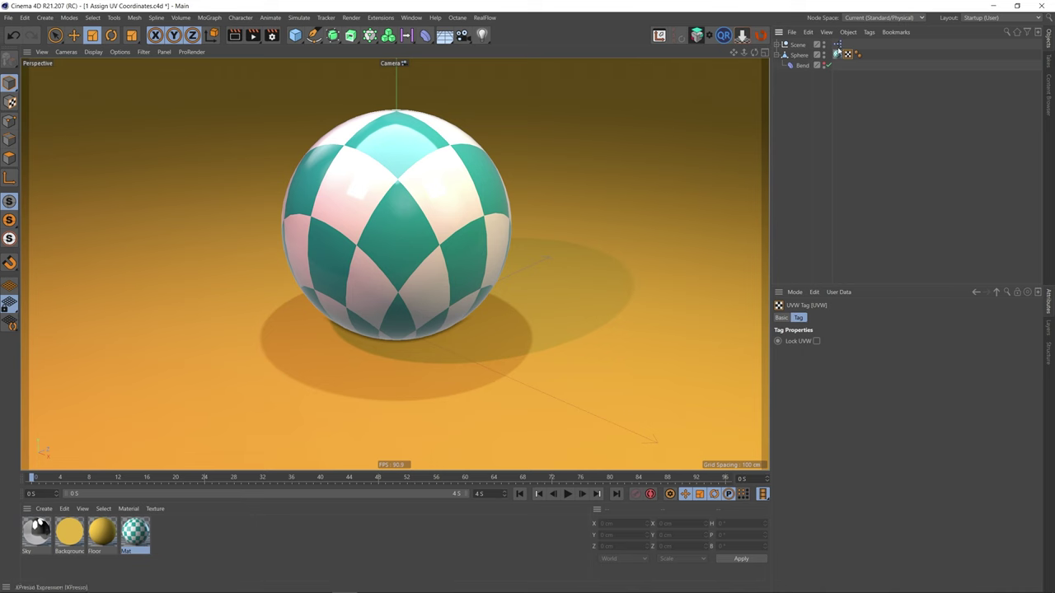
left_click(847, 54)
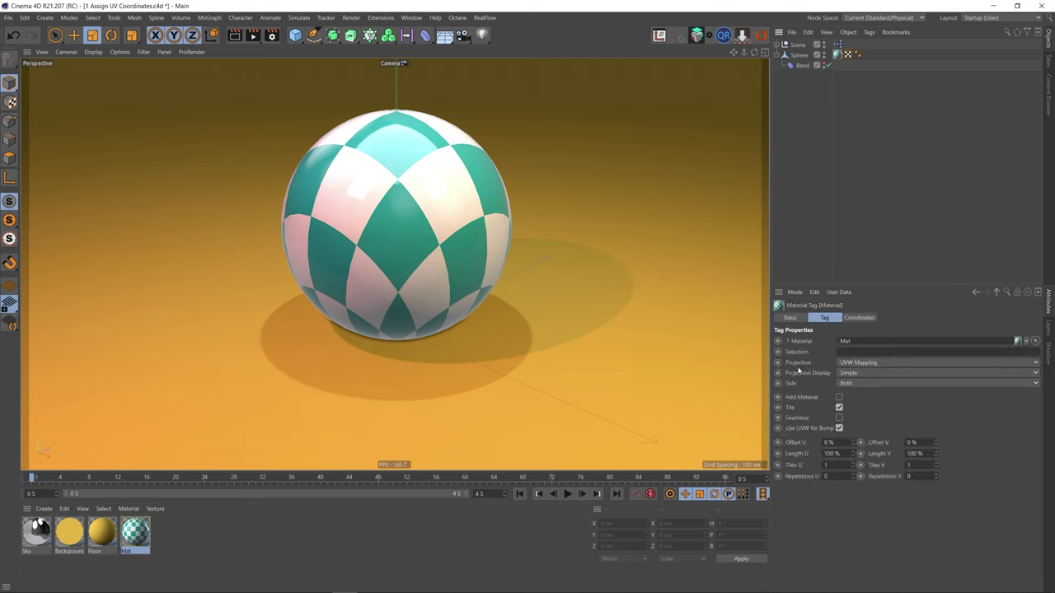
Try Flat projection on the sphere's material tag, compare it with the UVW tag, and return the projection to UVW Mapping
left_click(860, 365)
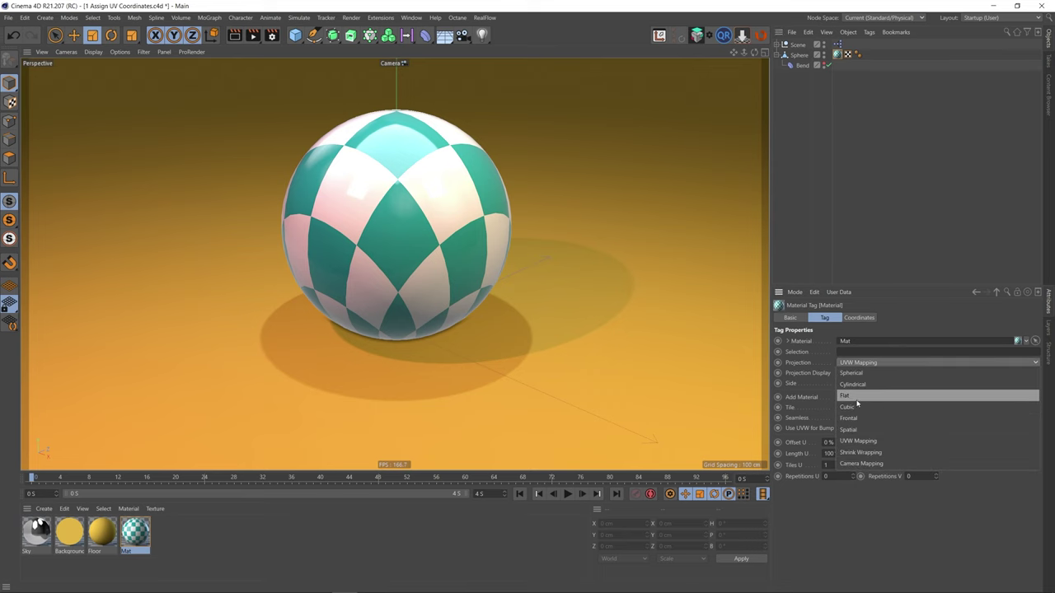
left_click(848, 396)
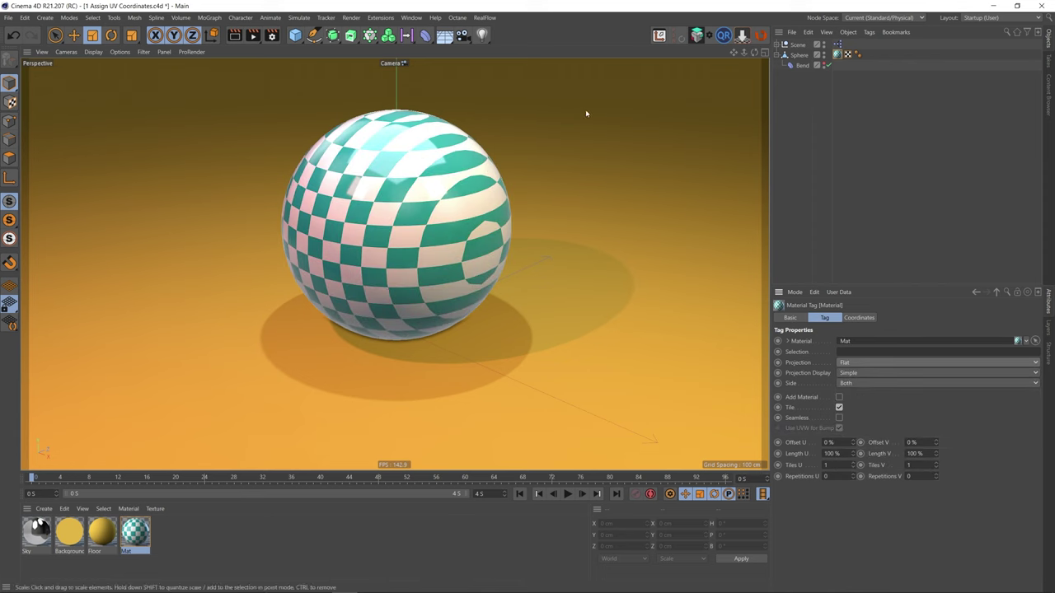
left_click(847, 54)
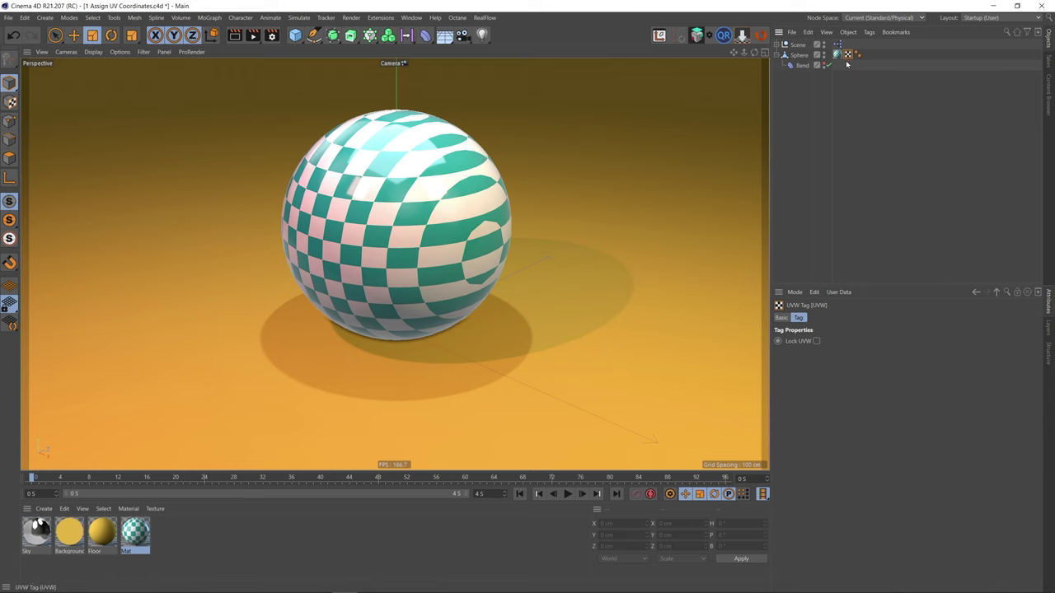
left_click(838, 55)
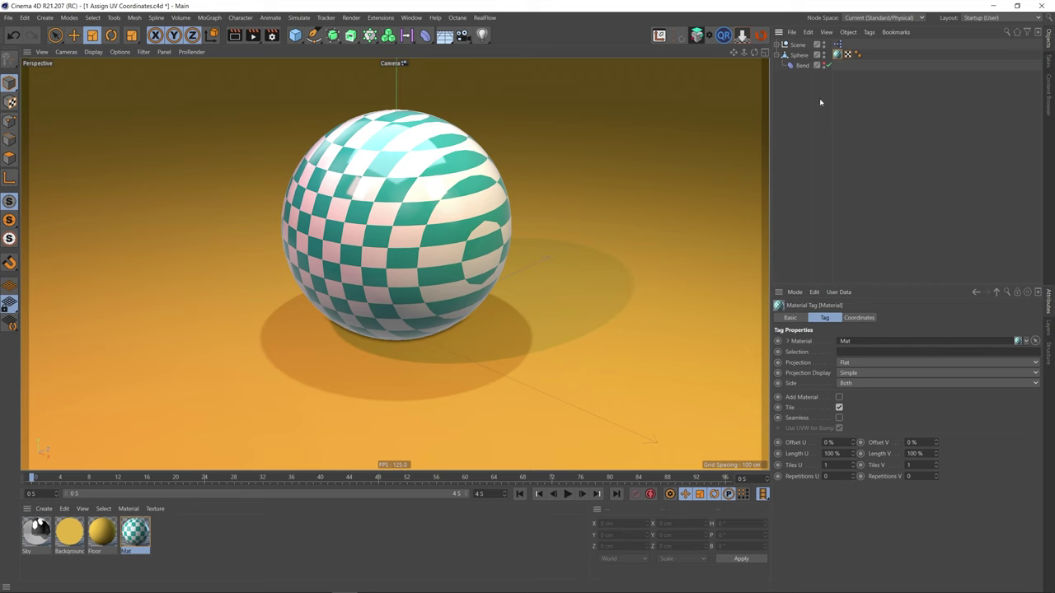
left_click(868, 361)
left_click(860, 441)
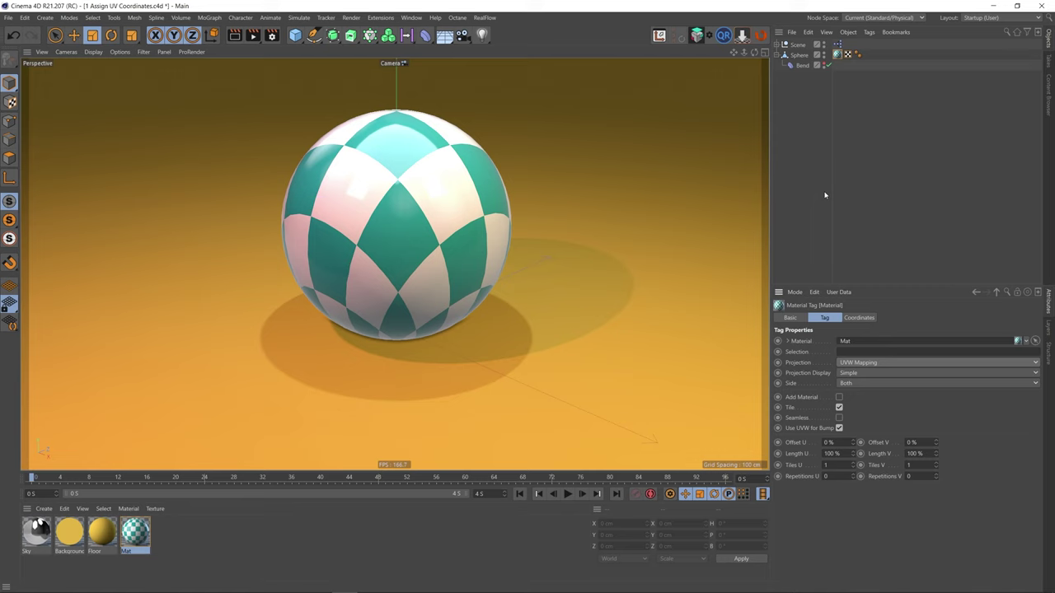
Set the sphere's material projection to Flat and select four polygons on the sphere's left side with Live Selection
left_click(879, 364)
left_click(852, 405)
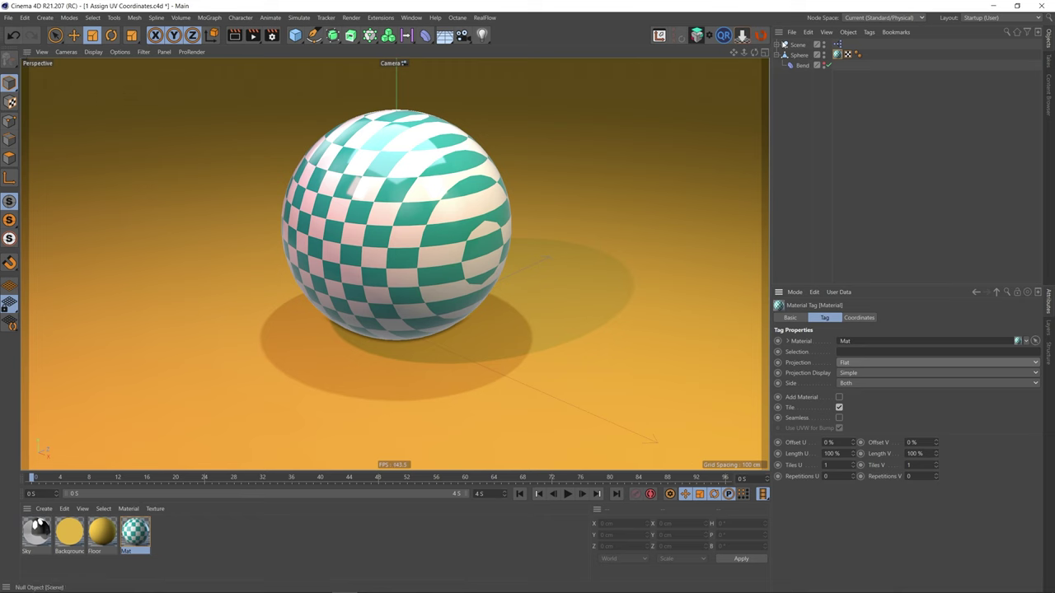
left_click(798, 54)
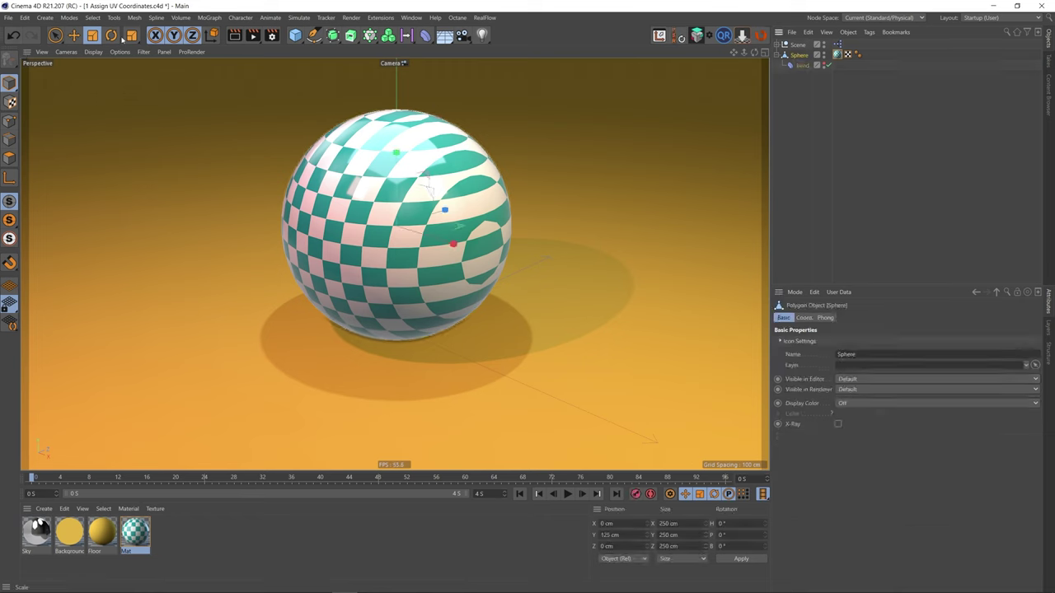
left_click(55, 35)
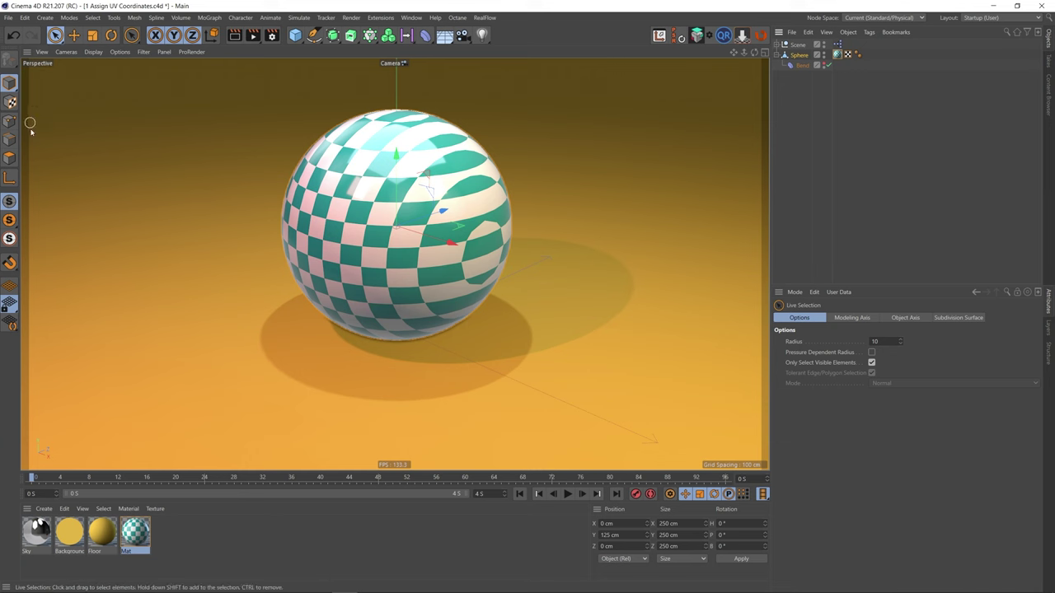
left_click(9, 157)
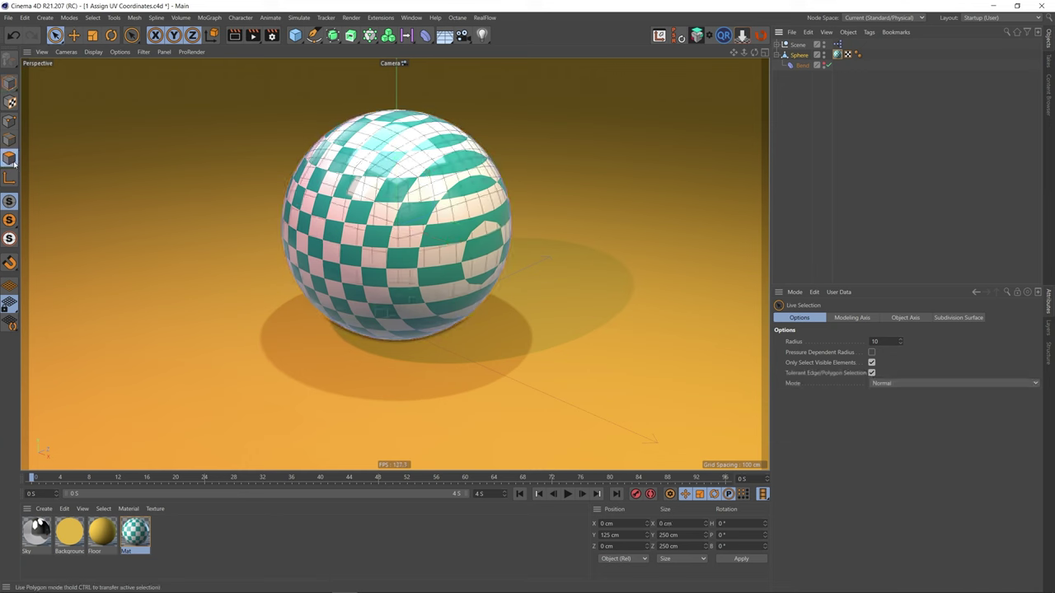
left_click(307, 257)
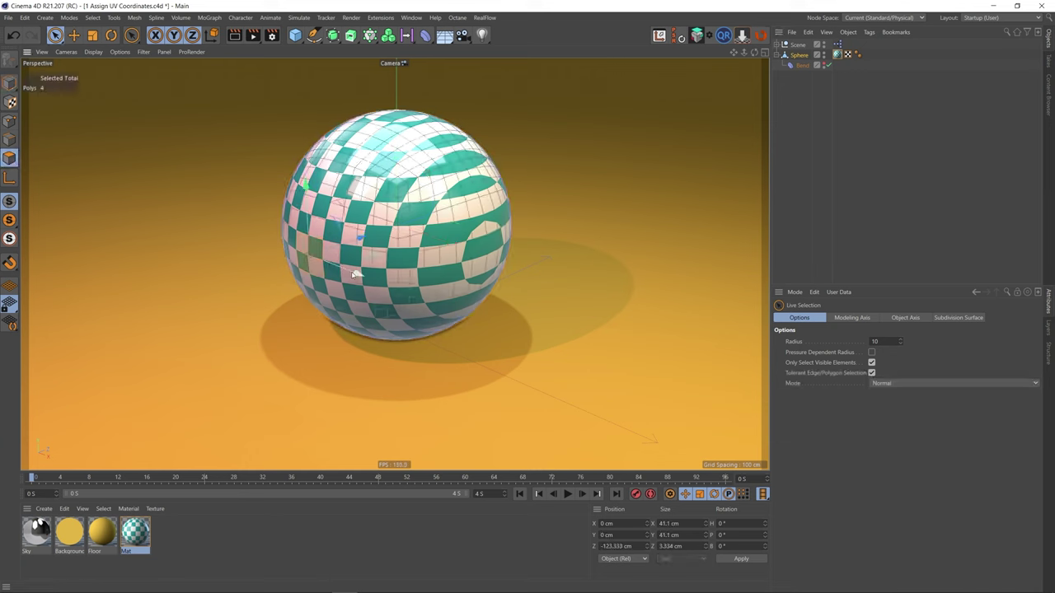
Grow the sphere's polygon selection three times
right_click(160, 368)
left_click(181, 402)
right_click(161, 367)
left_click(181, 401)
right_click(181, 365)
left_click(202, 401)
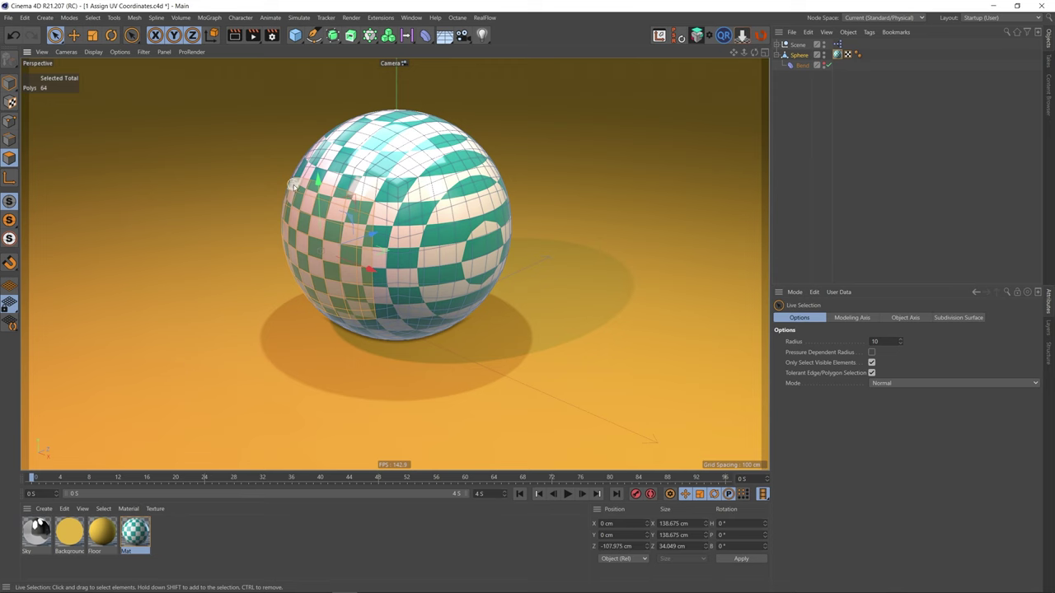
Assign UVW coordinates from the Flat material tag to the selected polygons and clear the selection
left_click(836, 54)
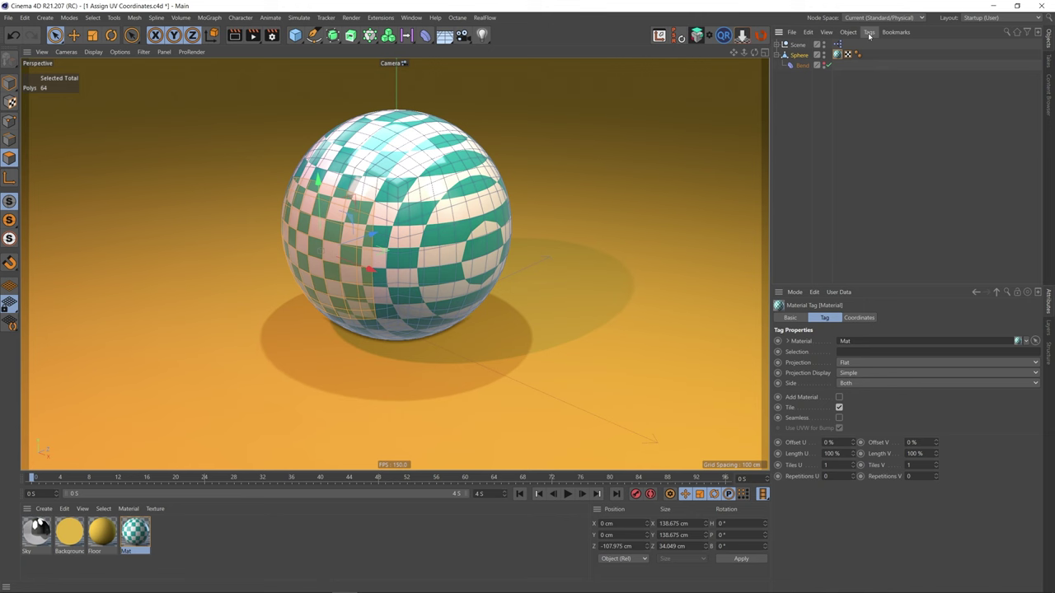
left_click(868, 32)
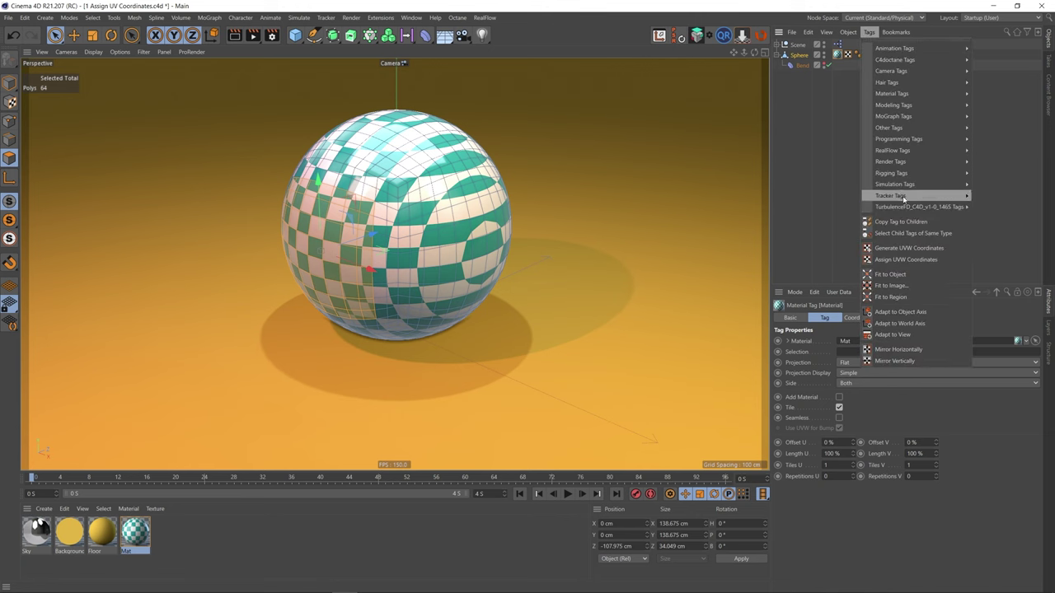
left_click(904, 261)
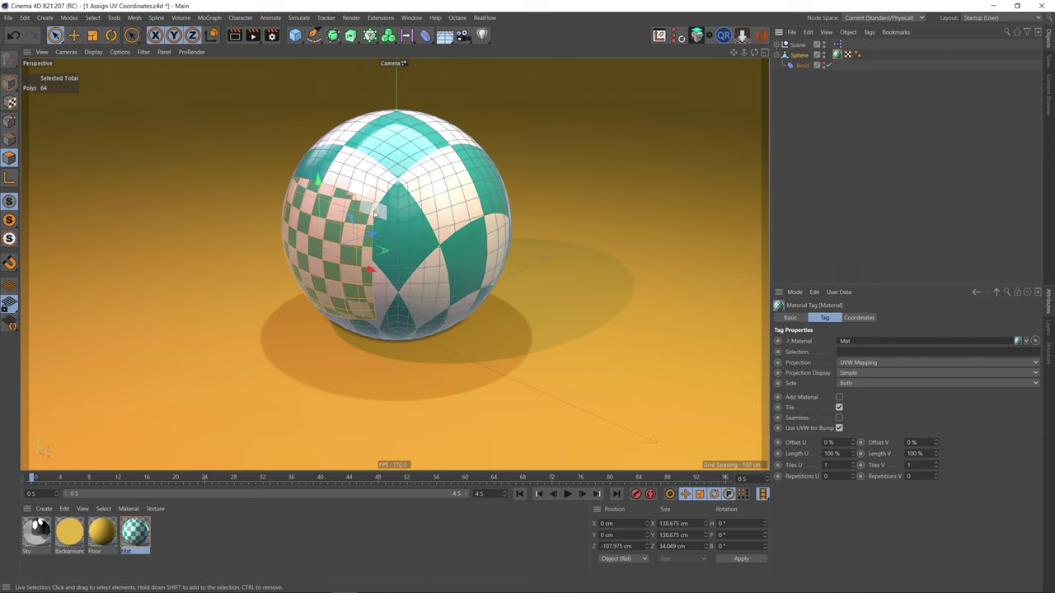
left_click(605, 177)
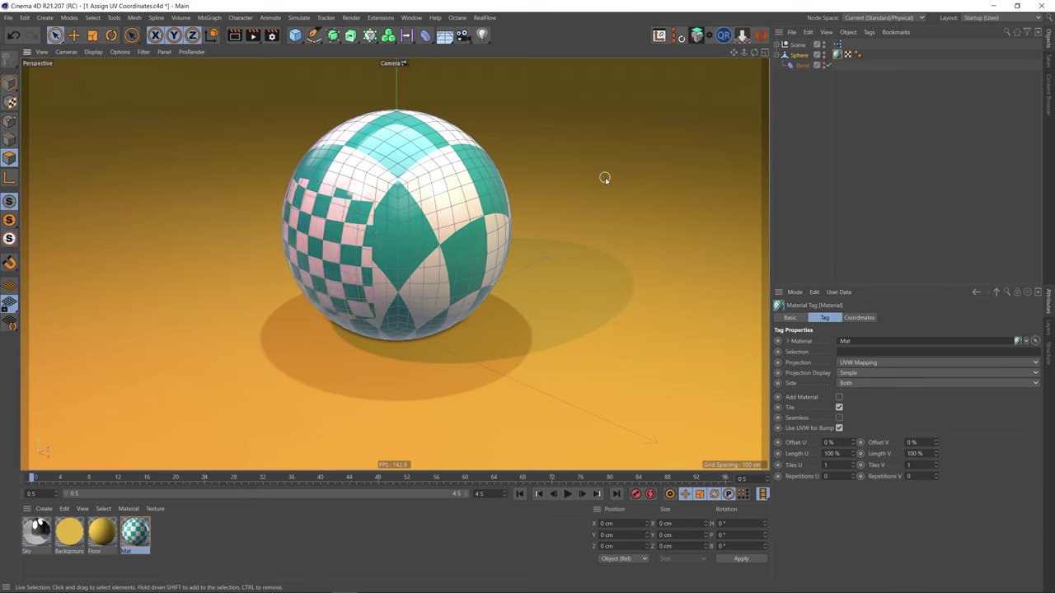
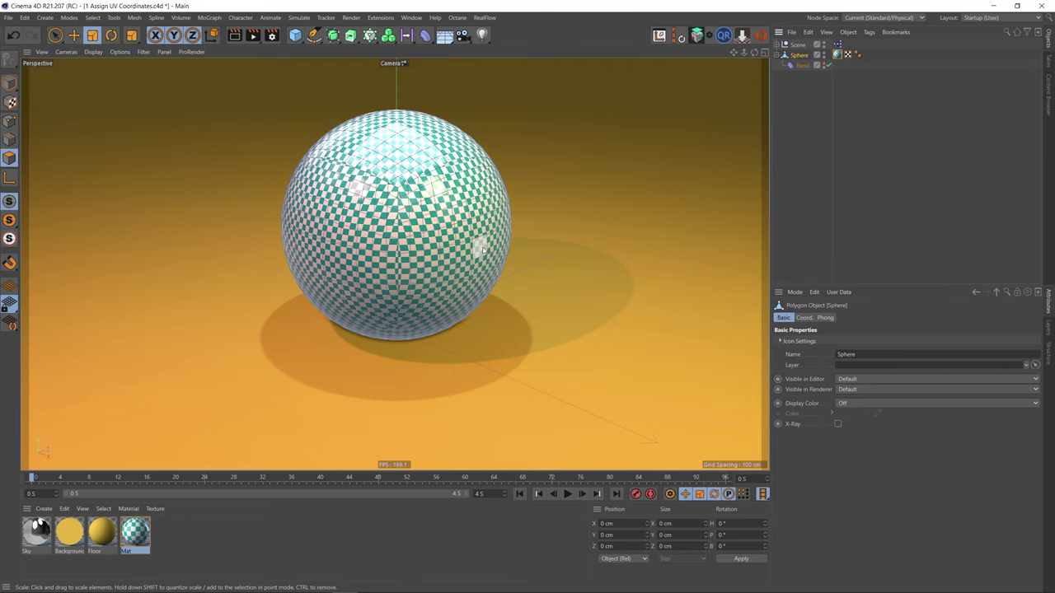
Select four polygons on the sphere's right side with Live Selection and grow the selection four times
left_click(56, 35)
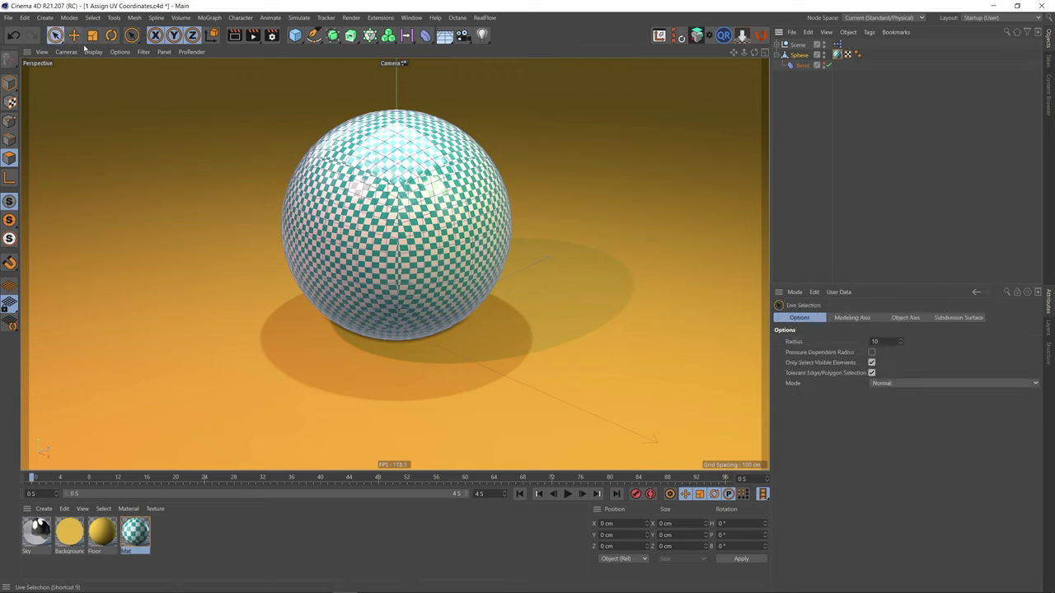
left_click(484, 257)
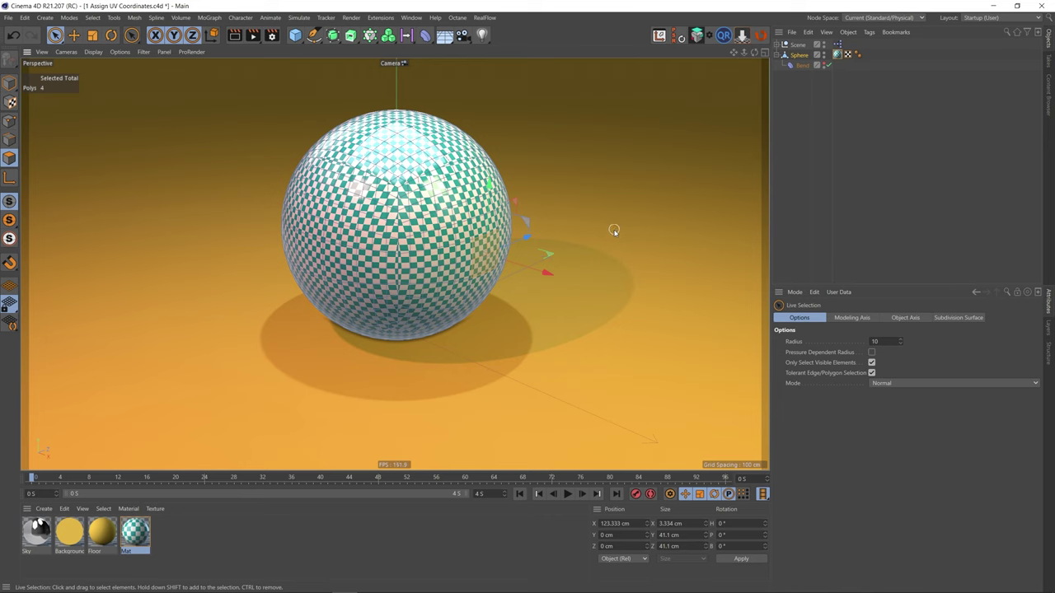
key("u")
key("y")
key("u")
key("y")
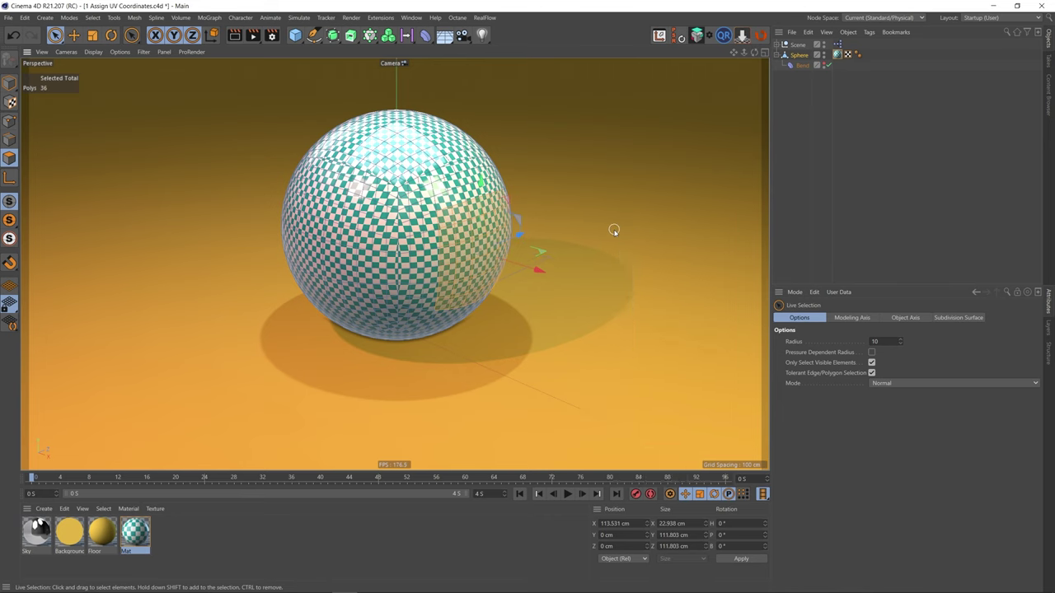
key("u")
key("y")
key("u")
key("y")
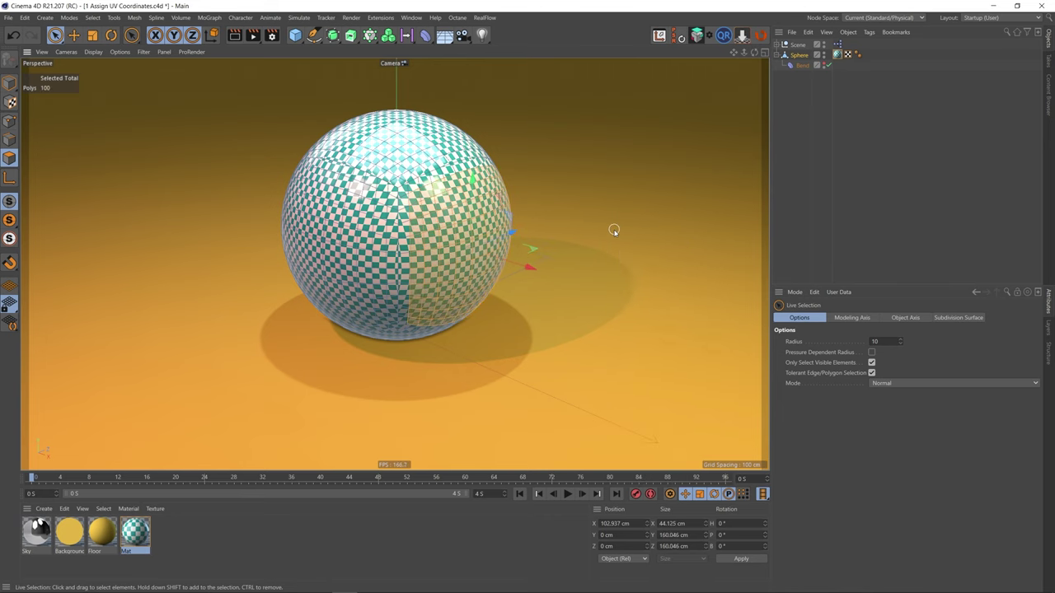
Assign UVW coordinates from the Cubic material tag to the selected polygons and clear the selection
left_click(837, 54)
left_click(868, 32)
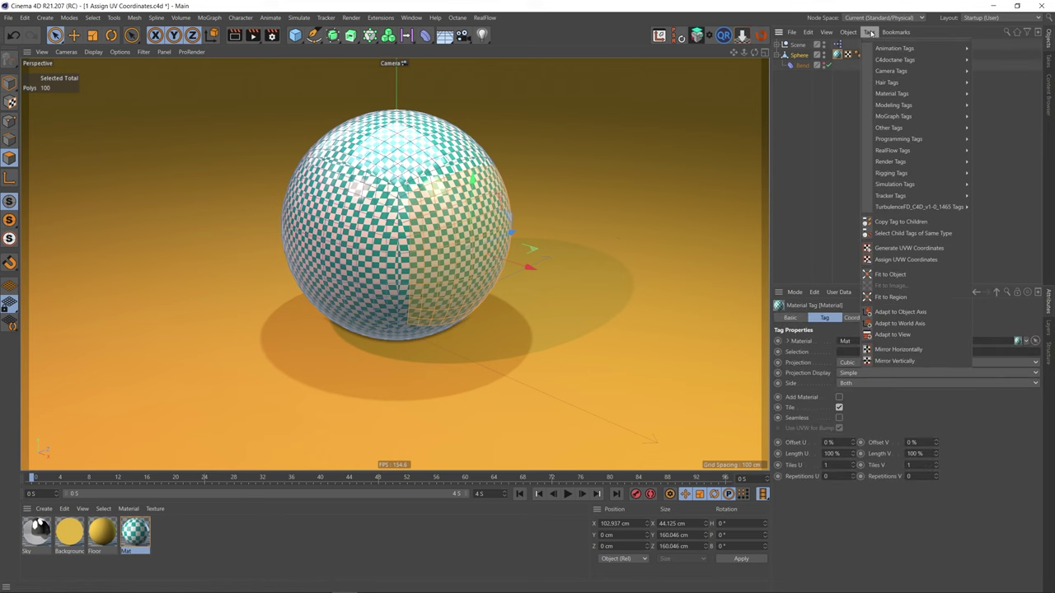
left_click(916, 261)
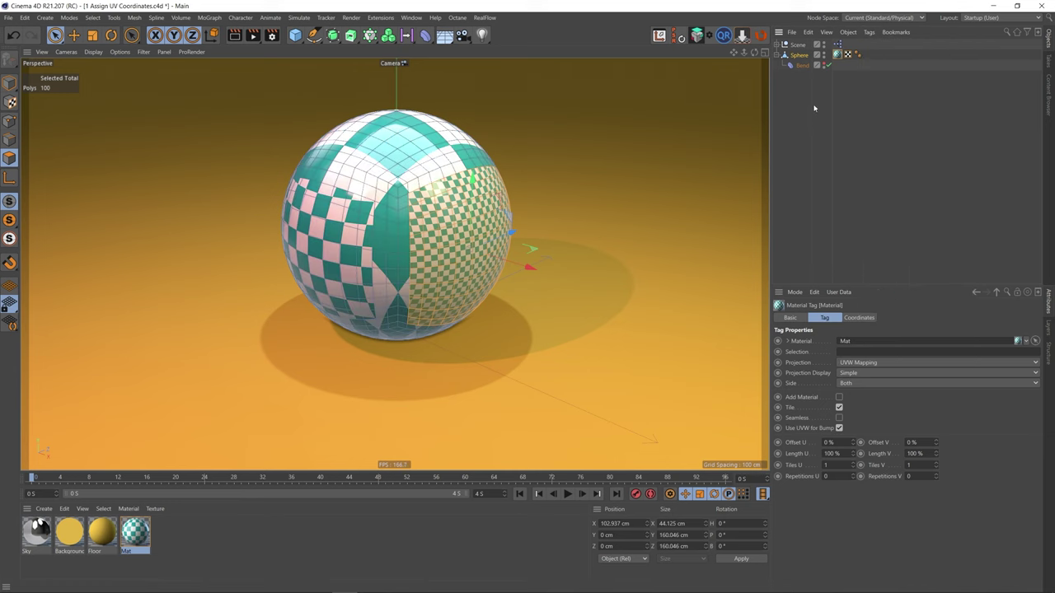
left_click(623, 211)
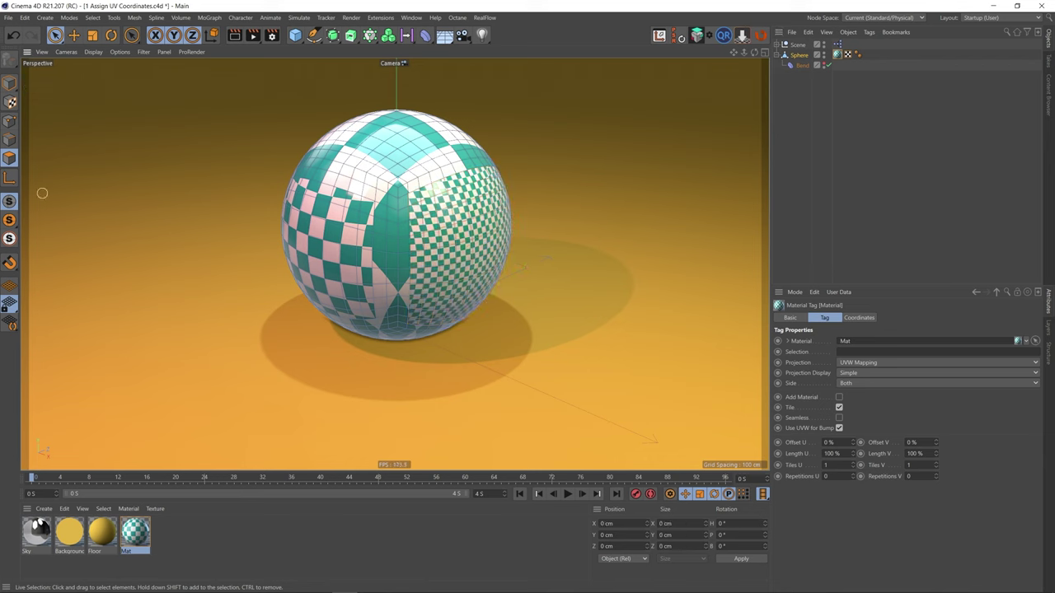
Switch to Model mode, deselect the sphere, and inspect its material and UVW tags
left_click(9, 82)
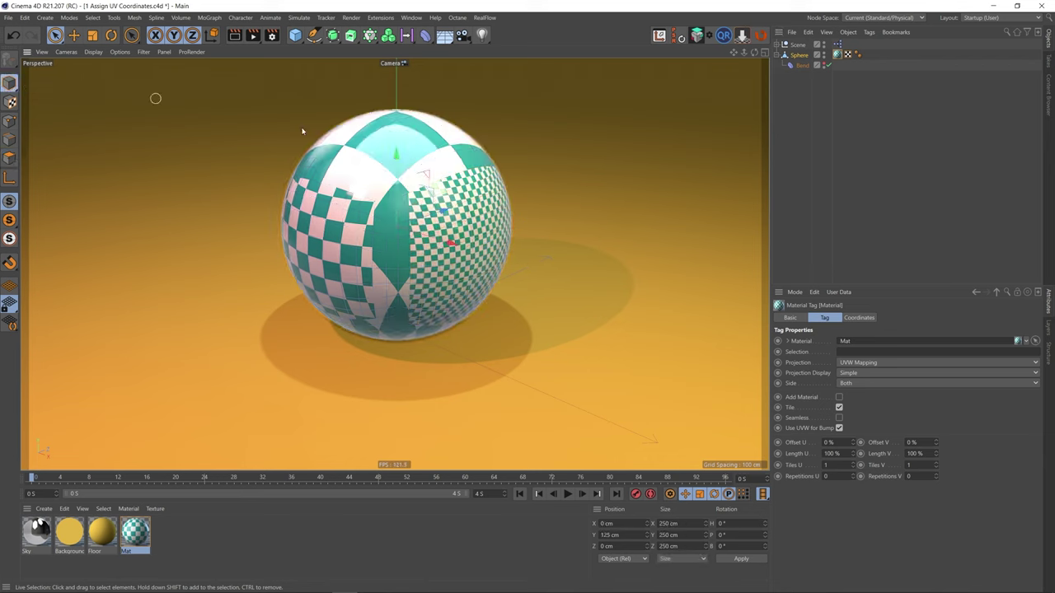
left_click(812, 130)
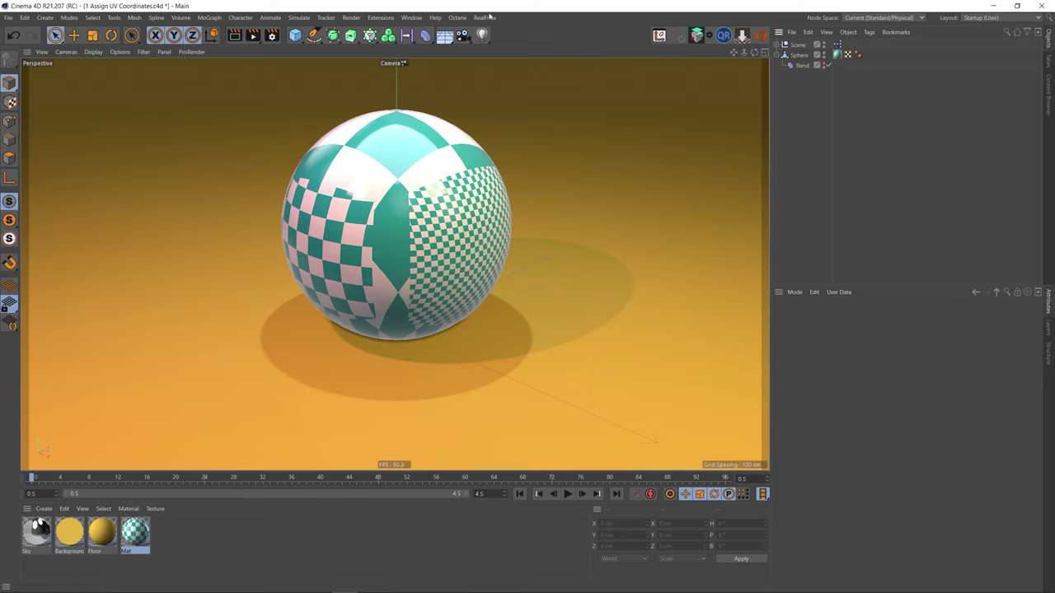
left_click(839, 54)
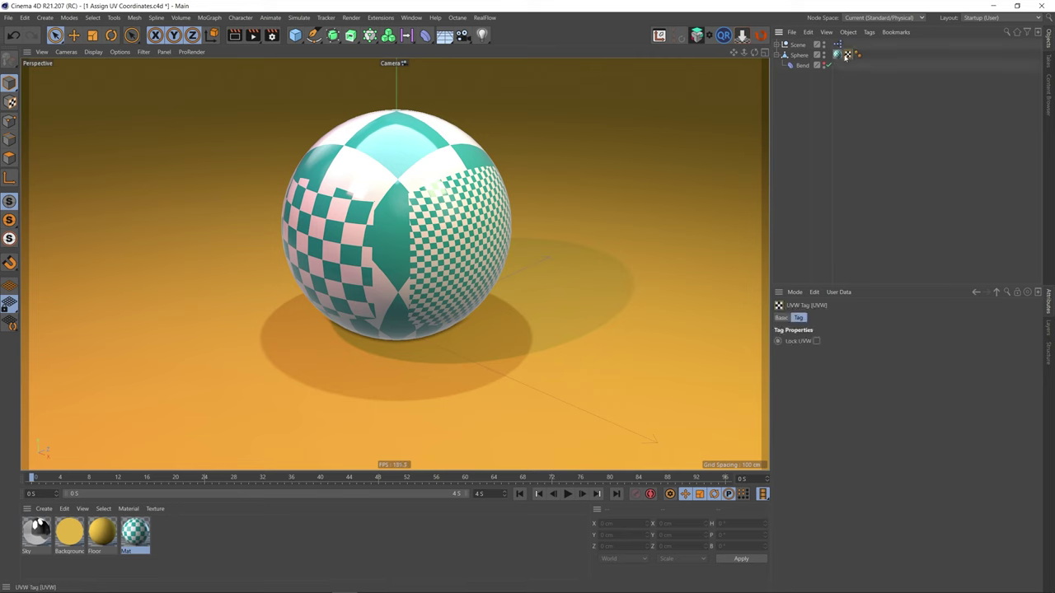
left_click(847, 55)
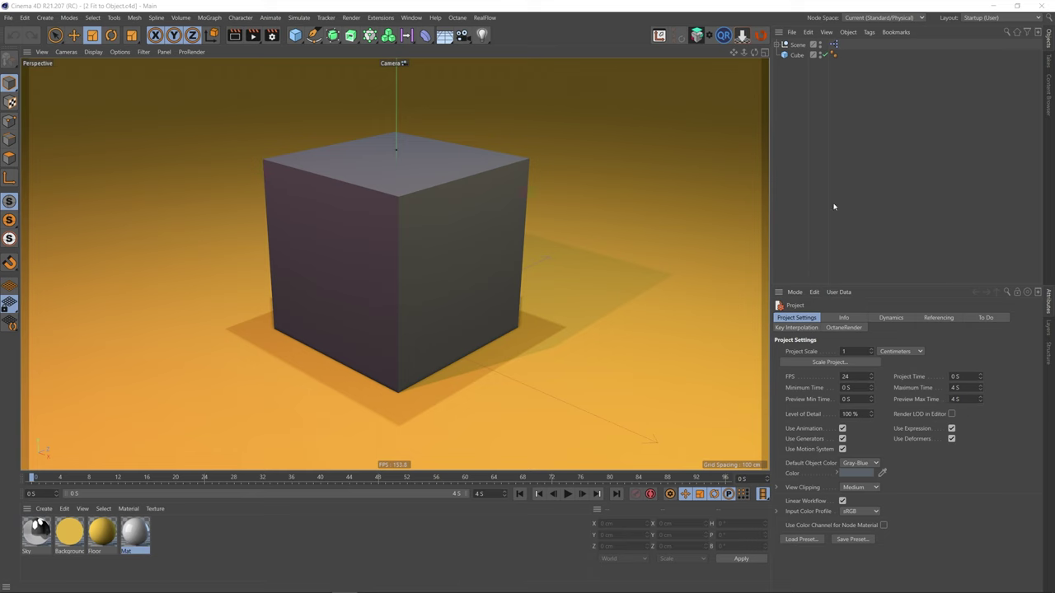
Find the Fit to Object command among the tag commands in the cube scene
left_click(869, 32)
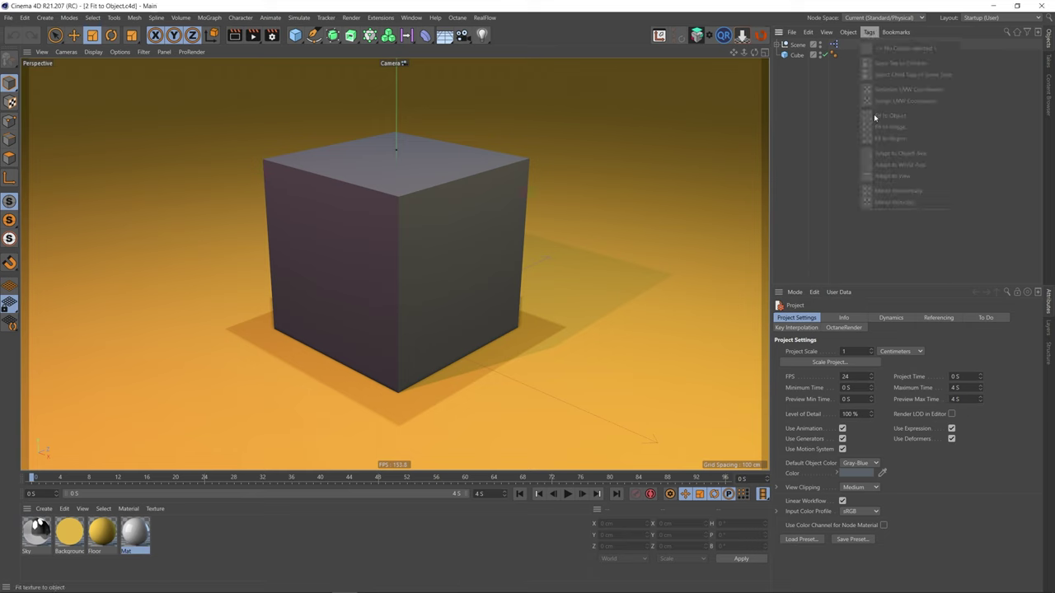
left_click(815, 159)
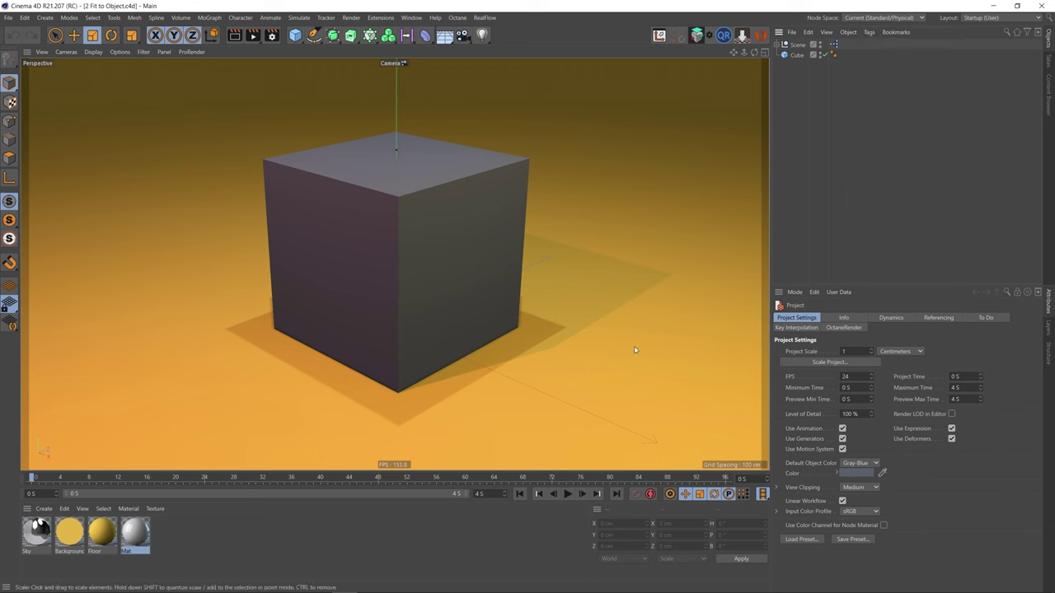
Load the Thumbnail image as the Color texture of the Mat material
double_click(136, 532)
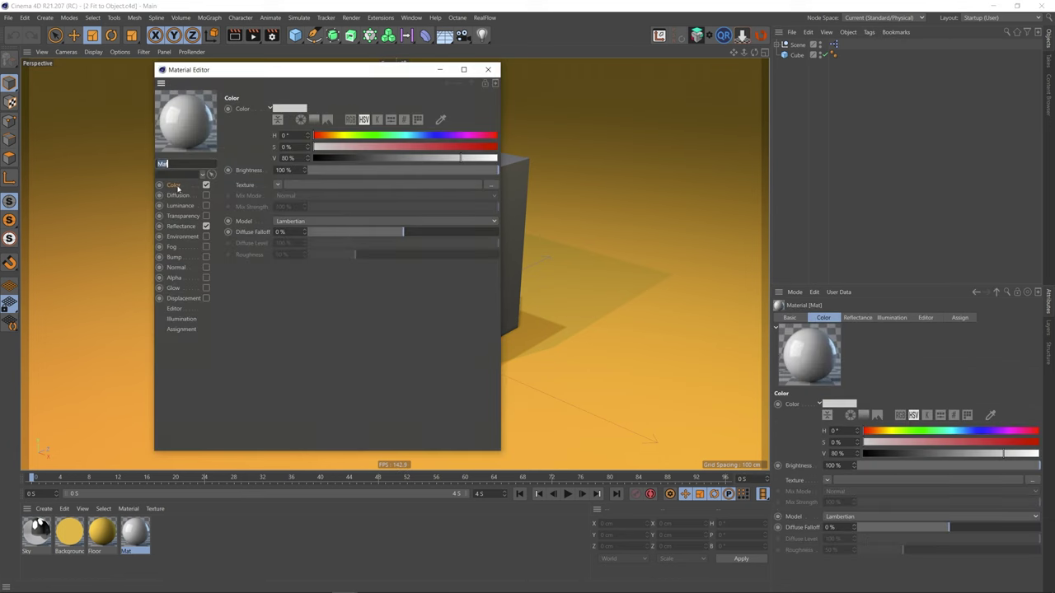
left_click(491, 186)
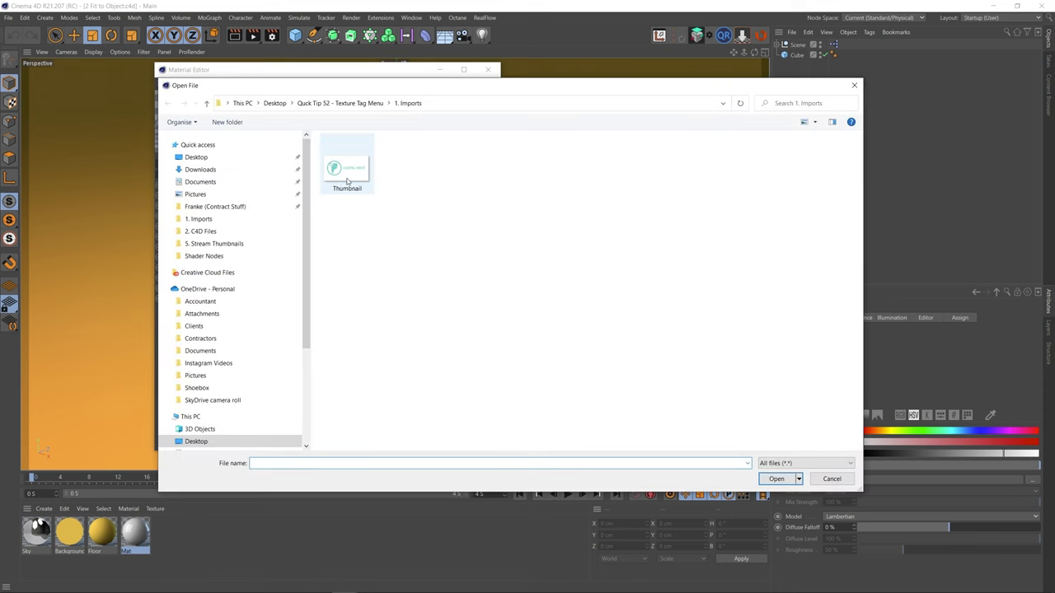
double_click(346, 174)
left_click(609, 349)
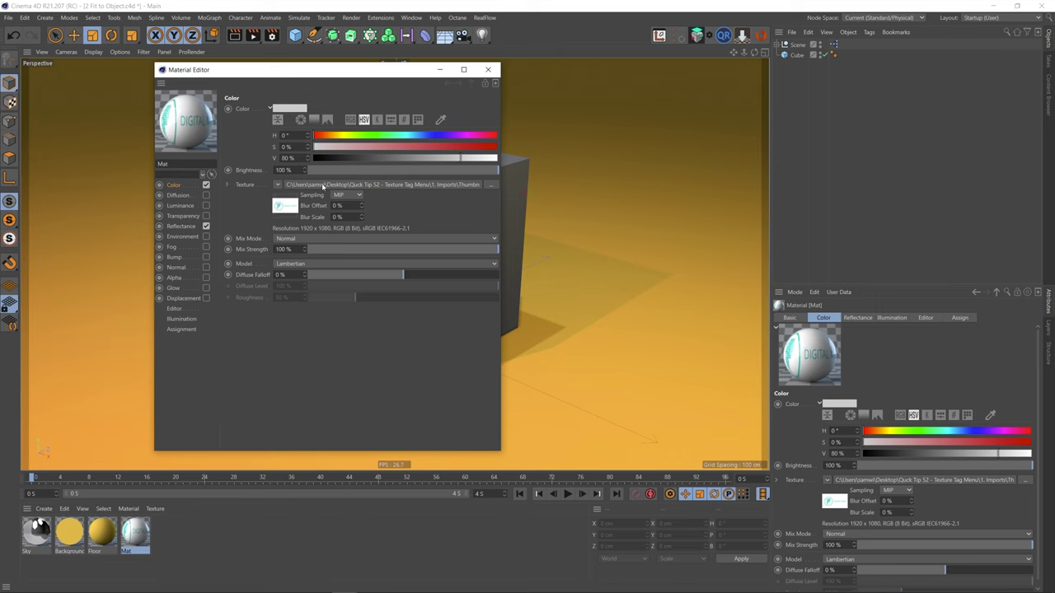
View the Thumbnail texture image at full size, and close the image and the material editor
left_click(281, 204)
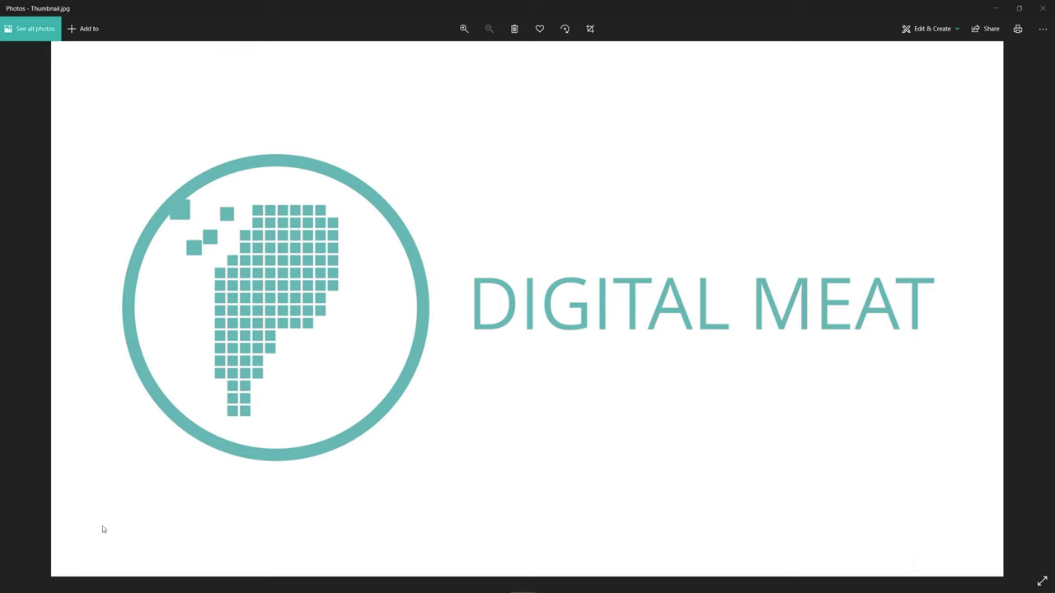
left_click(1042, 8)
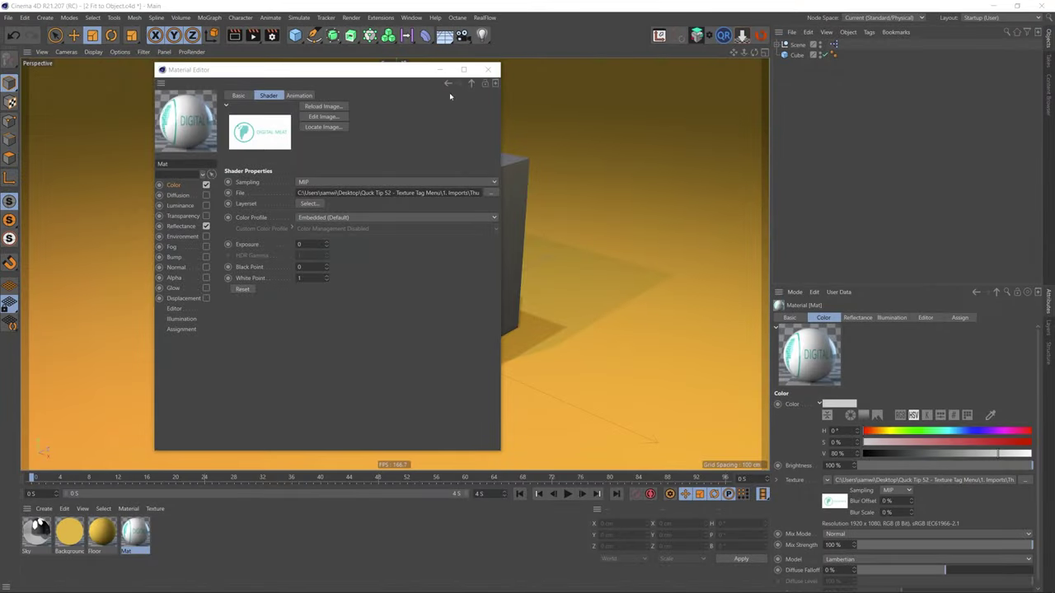
left_click(488, 69)
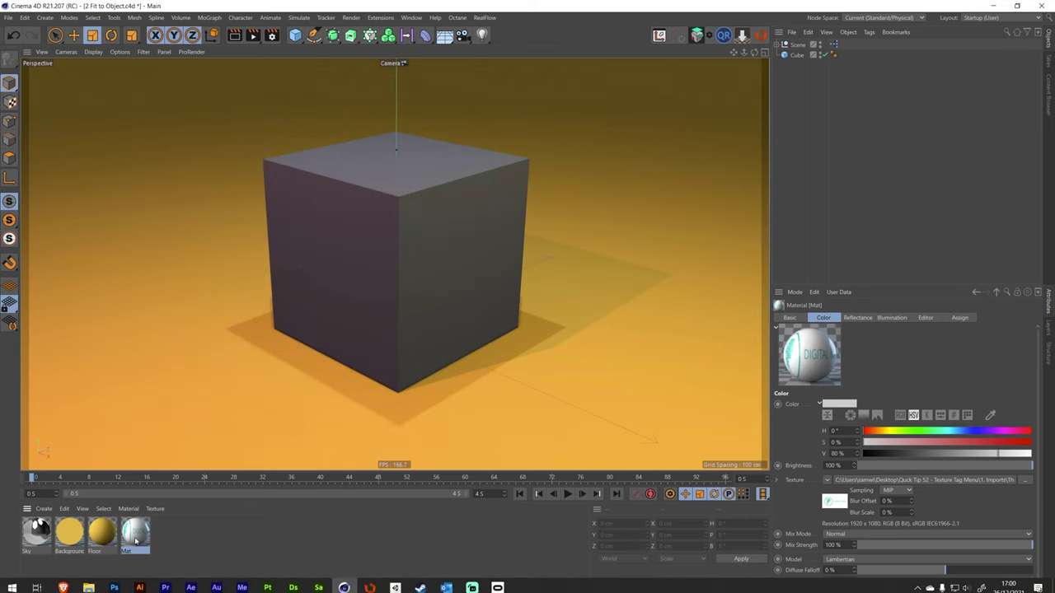
Apply the Mat material to the cube and set its material tag's projection to Cubic
left_click_drag(136, 539, 380, 363)
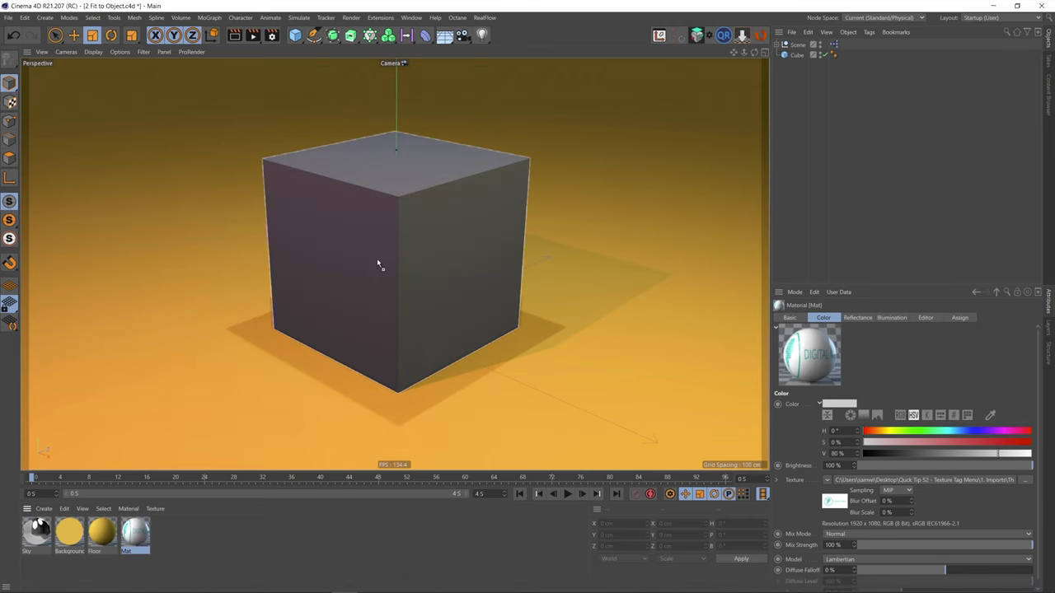
left_click_drag(377, 261, 376, 259)
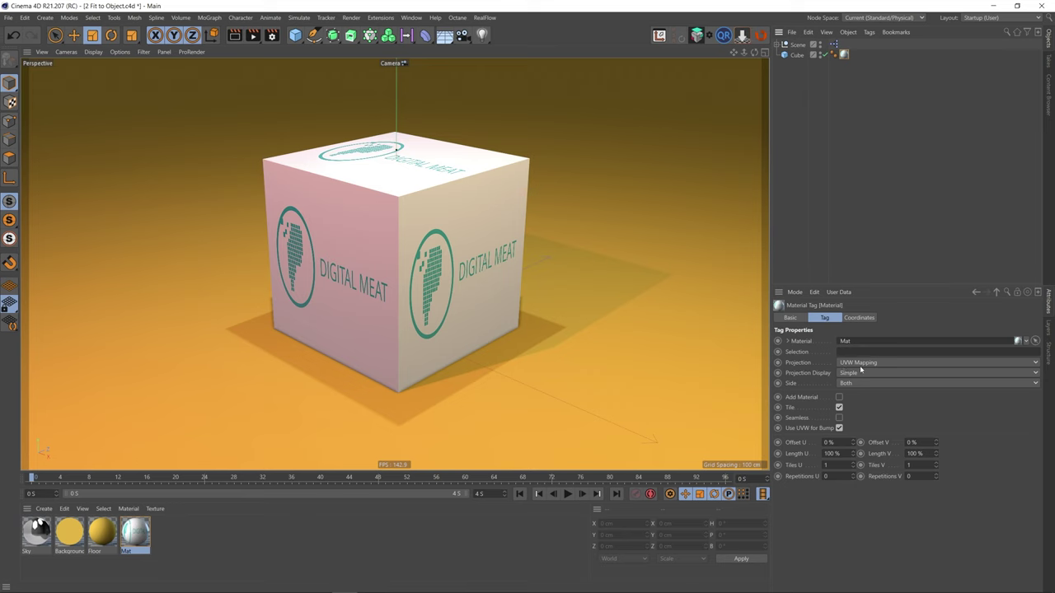
left_click(858, 364)
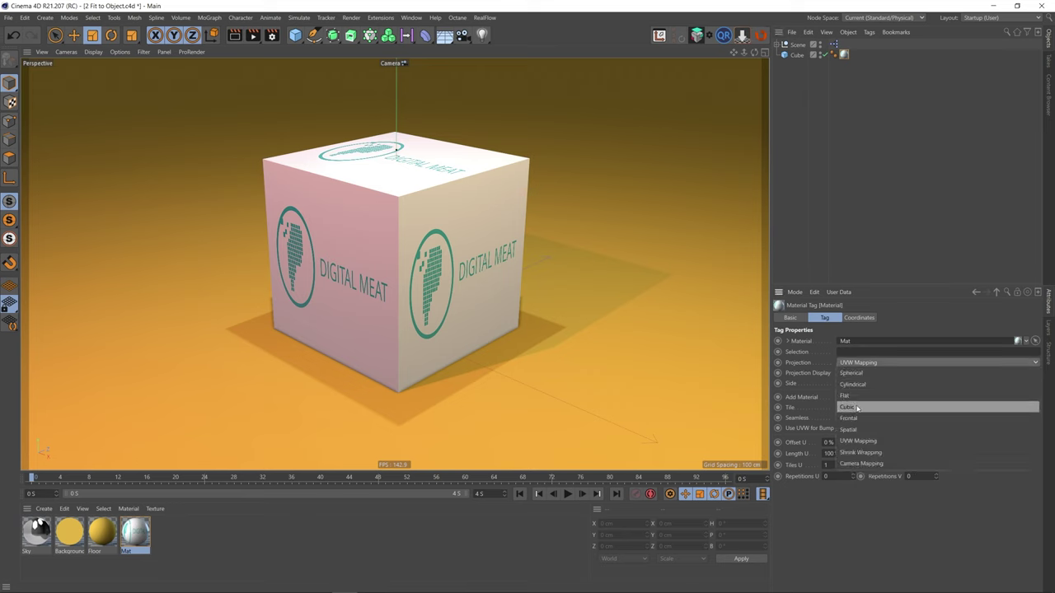
left_click(857, 408)
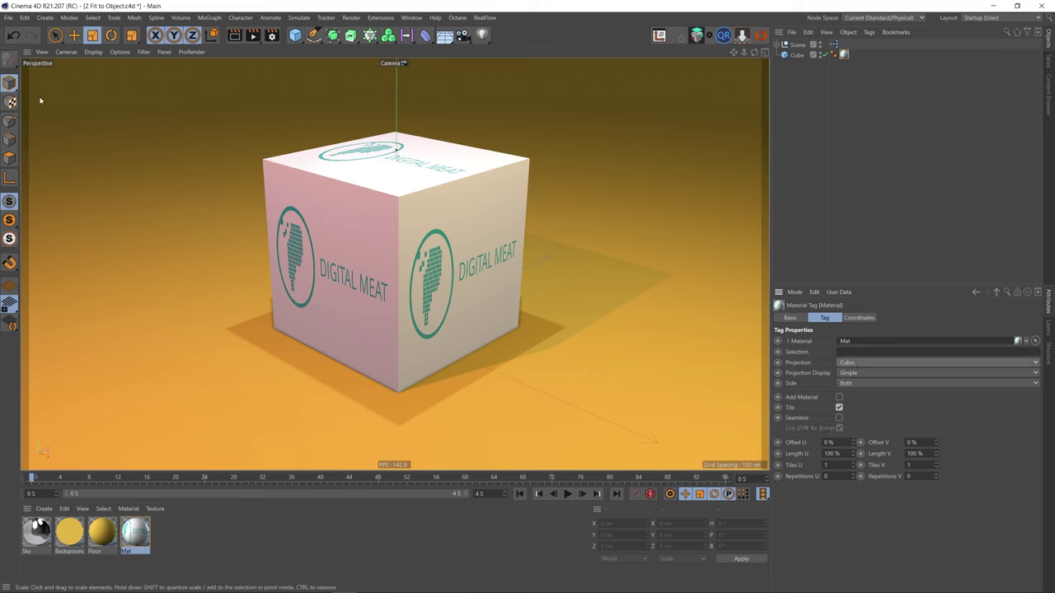
Scale the cube's texture to about 42 cm in Texture mode, and refit it to the cube with Fit to Object
left_click(10, 101)
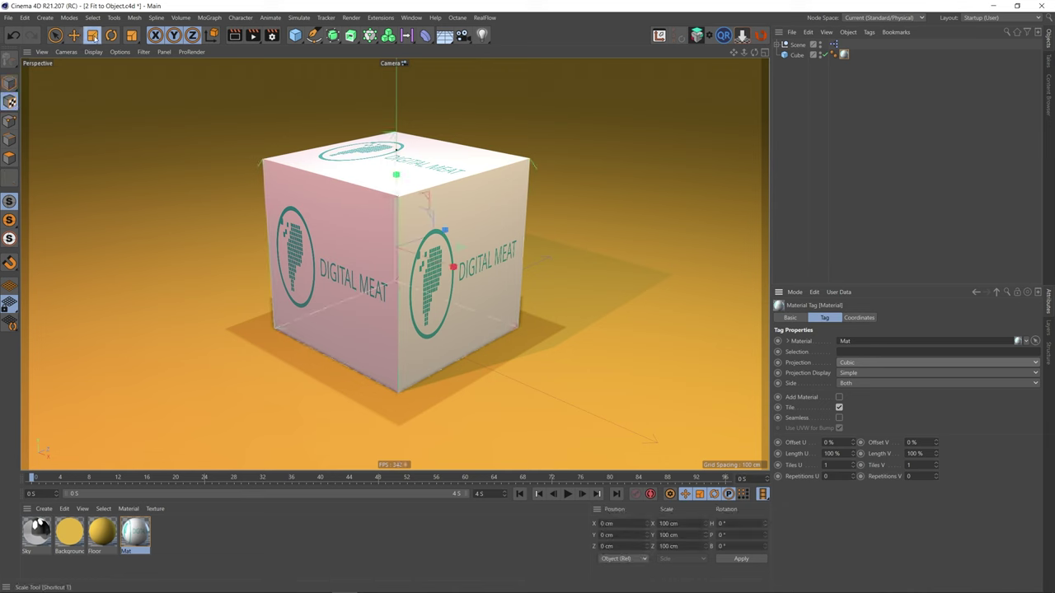
left_click_drag(679, 163, 560, 342)
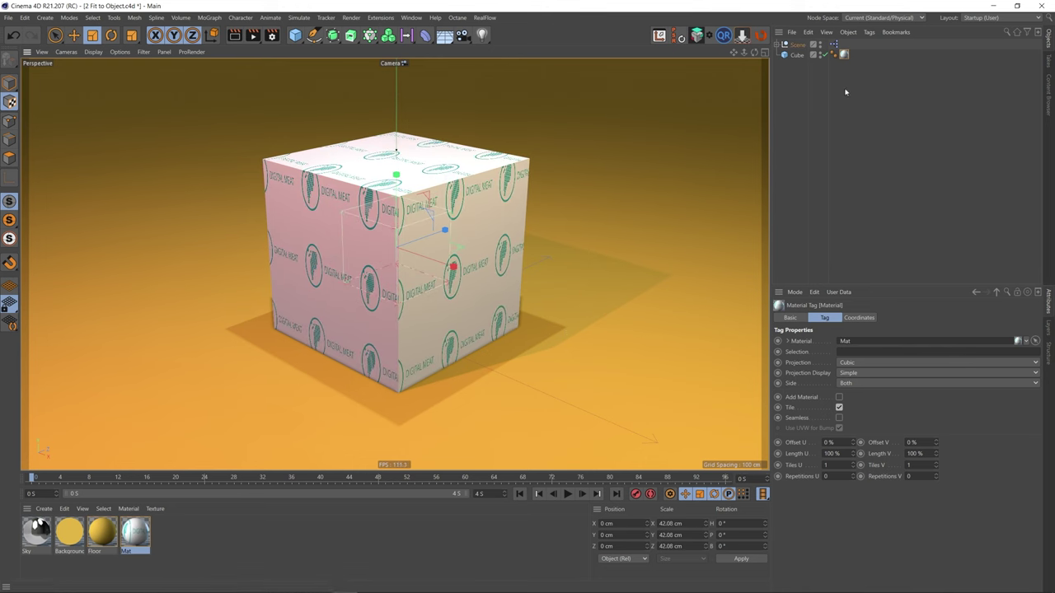
left_click(872, 33)
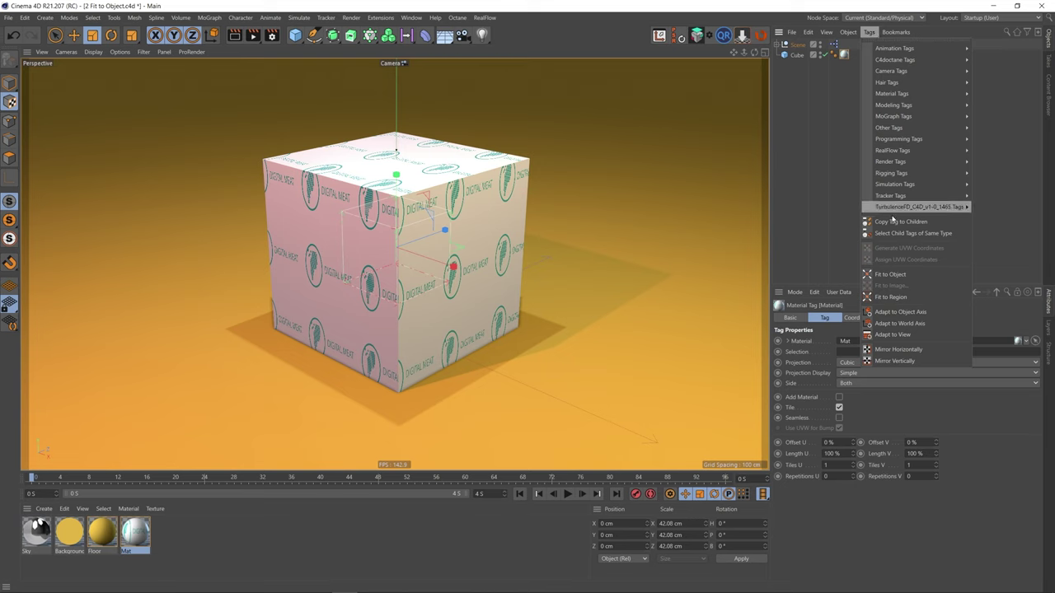
left_click(891, 275)
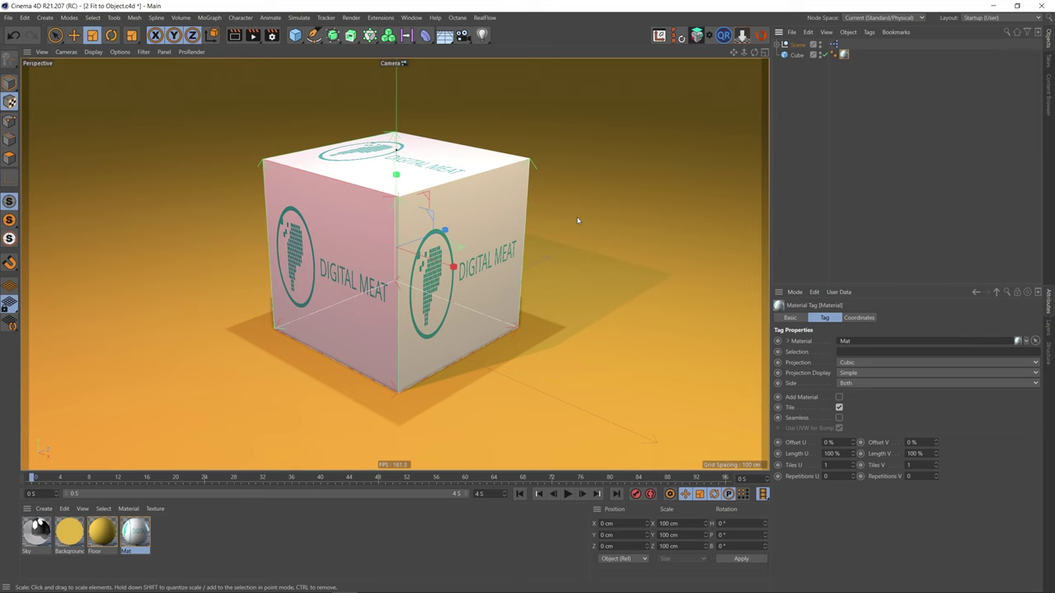
left_click(869, 32)
left_click(887, 275)
left_click(869, 32)
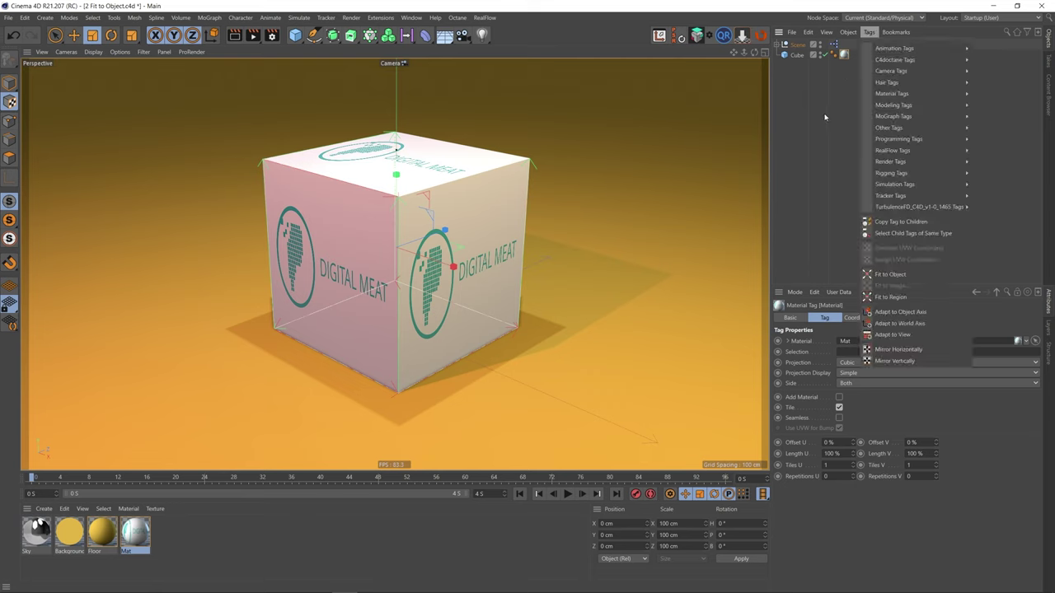
left_click(824, 117)
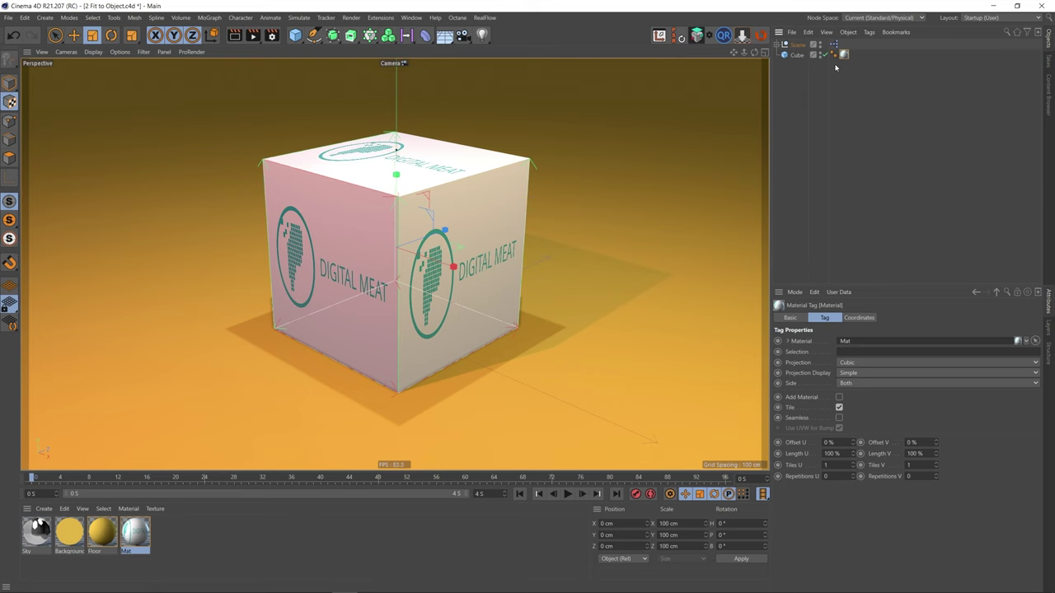
left_click(868, 32)
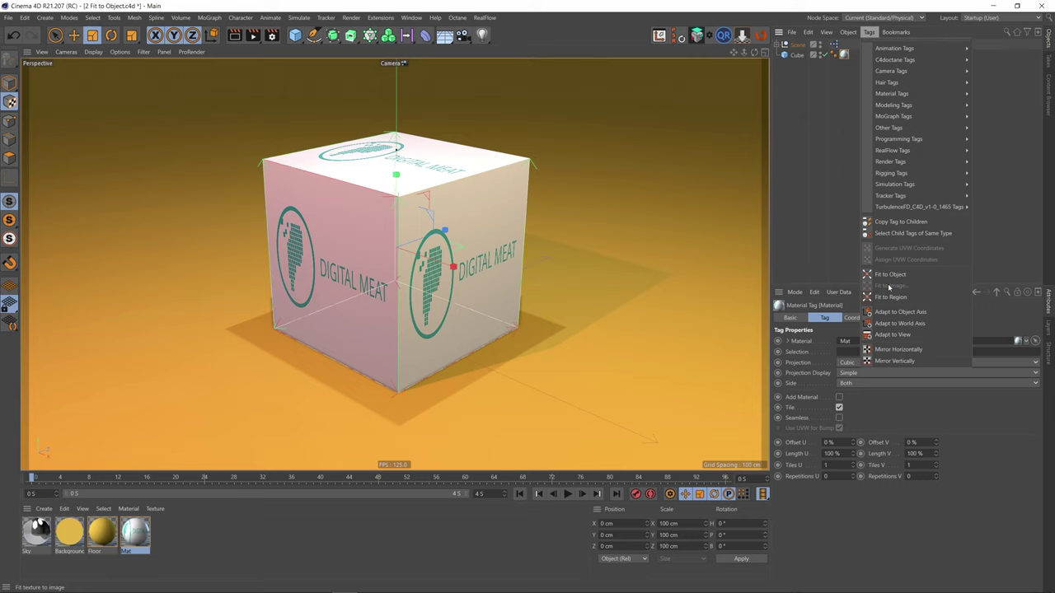
left_click(823, 206)
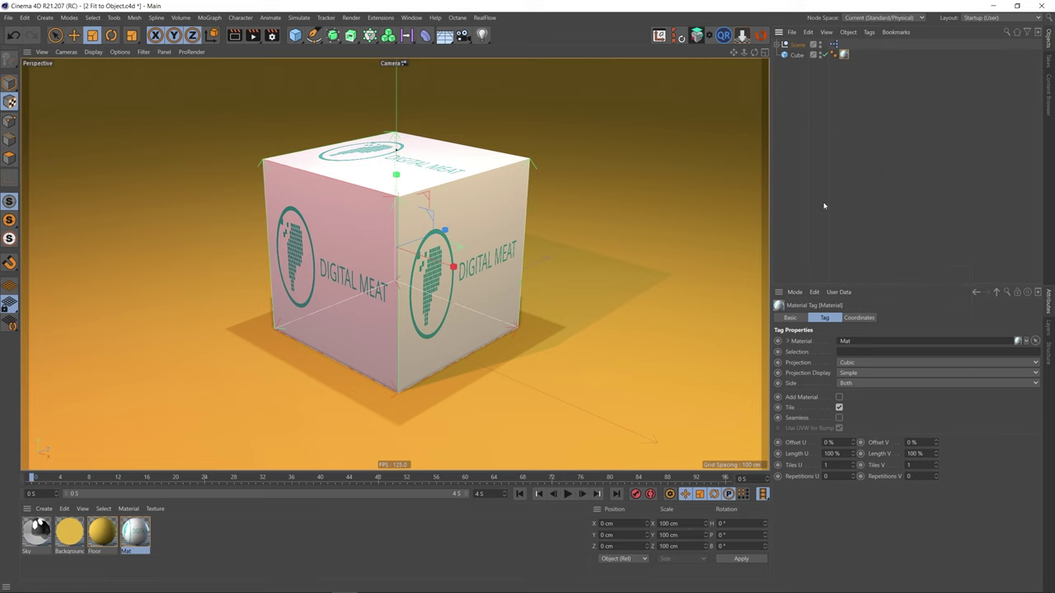
Set the material tag's projection to Flat, switch to Model mode and select only the cube's material tag
left_click(849, 363)
left_click(852, 397)
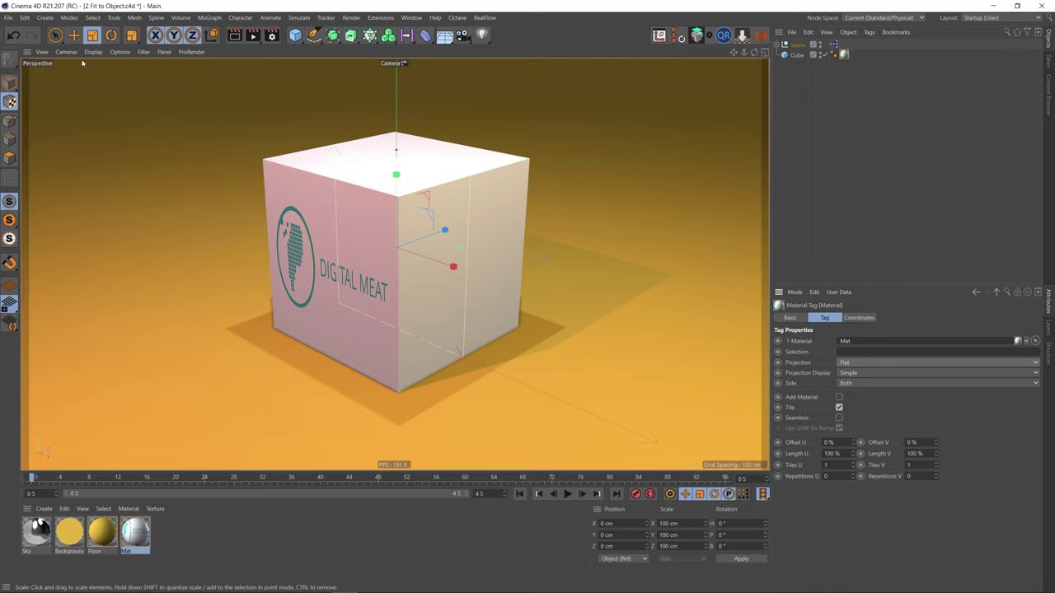
left_click(10, 82)
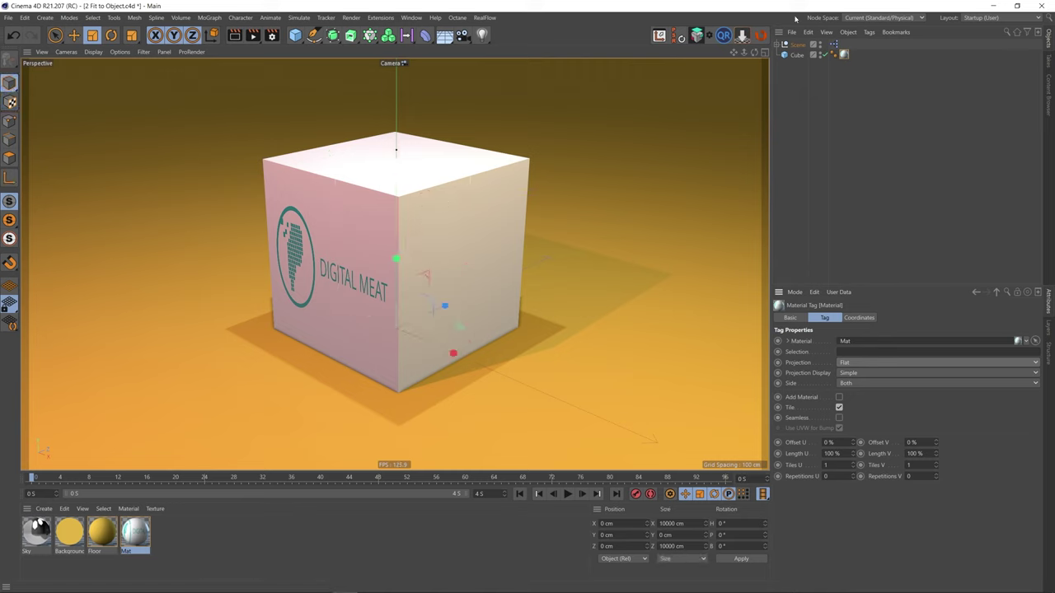
left_click(852, 74)
left_click(843, 54)
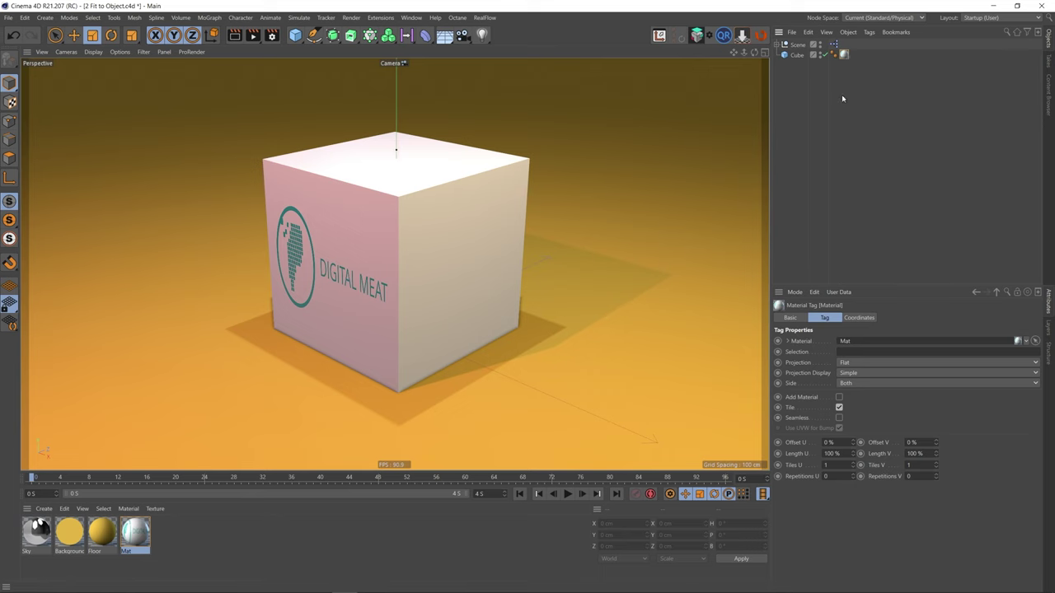
Fit the cube's texture to the proportions of the Thumbnail image with Fit to Image
left_click(869, 32)
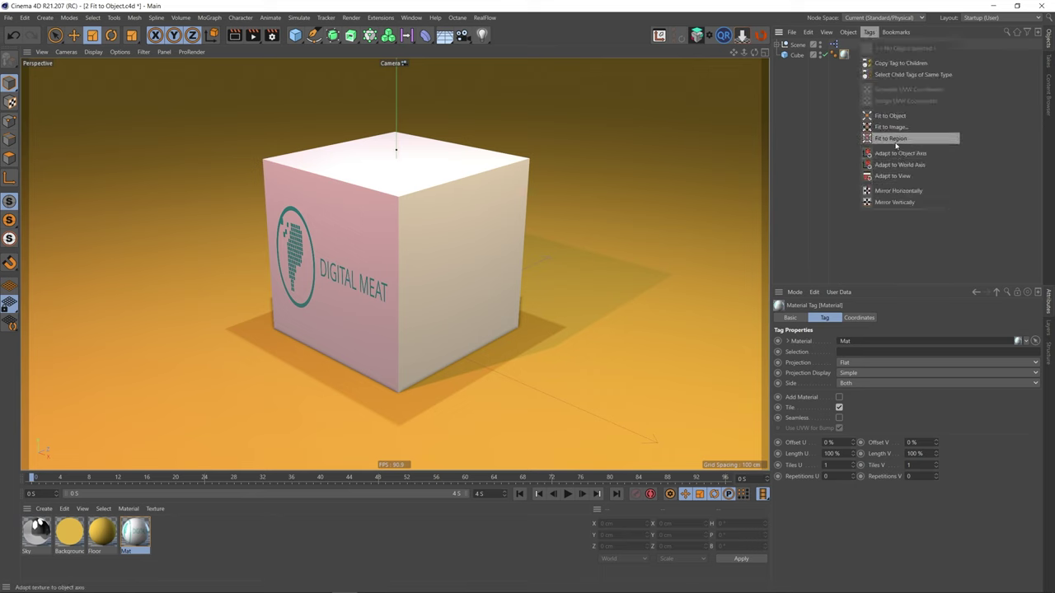
left_click(884, 126)
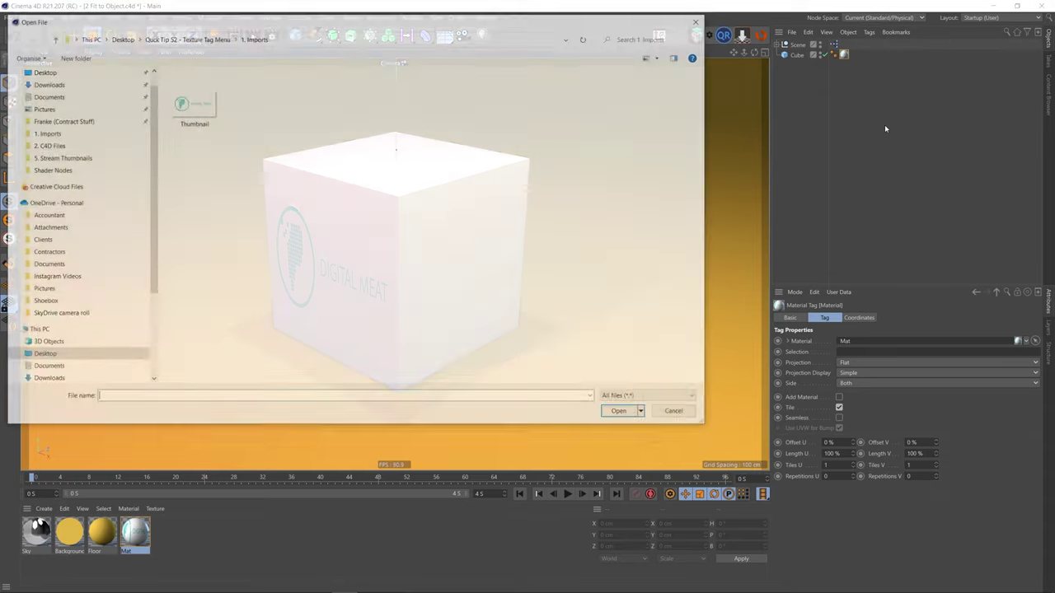
left_click_drag(422, 18, 537, 66)
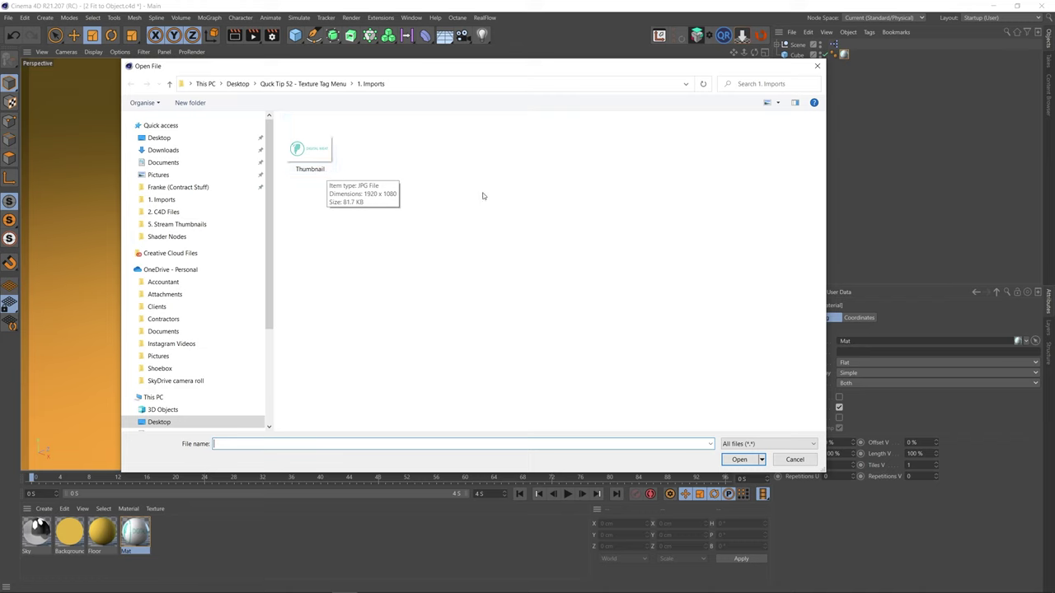
left_click(312, 157)
double_click(312, 158)
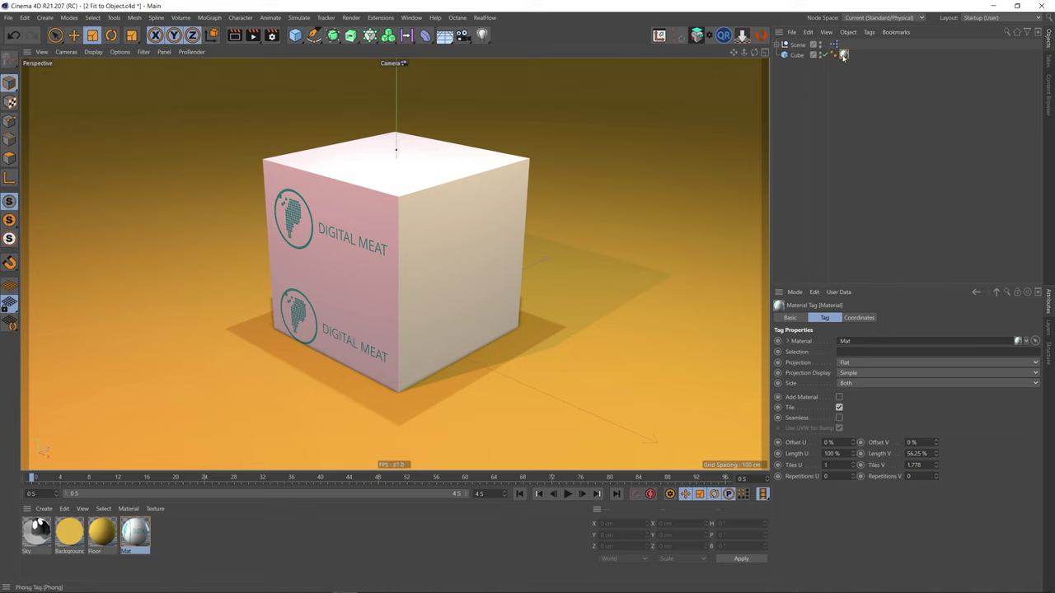
Turn off Tile for the cube's material tag and compare the texture with the original Thumbnail image
left_click(839, 407)
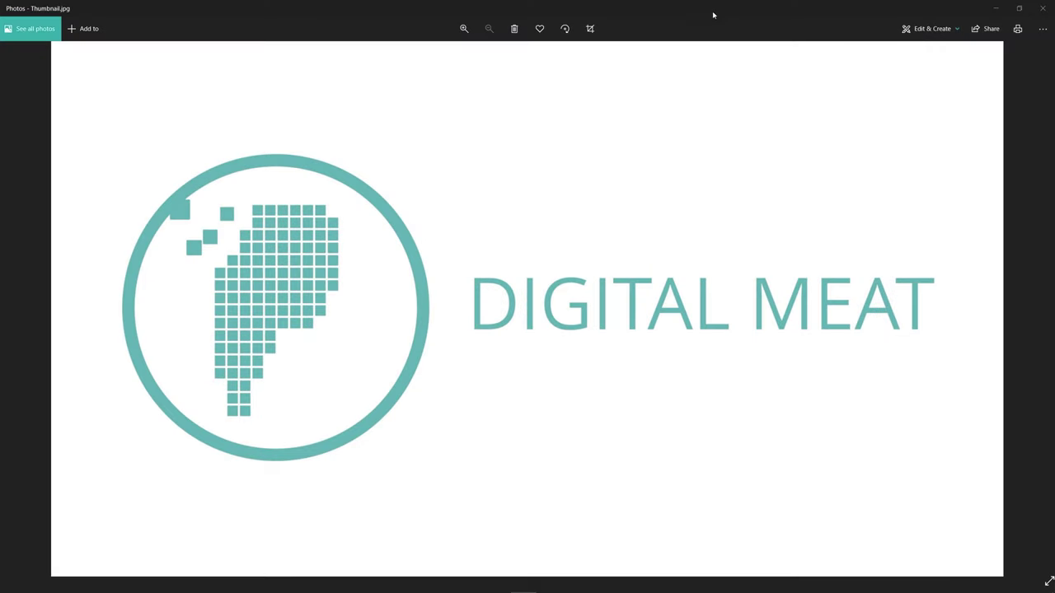
left_click_drag(725, 7, 769, 152)
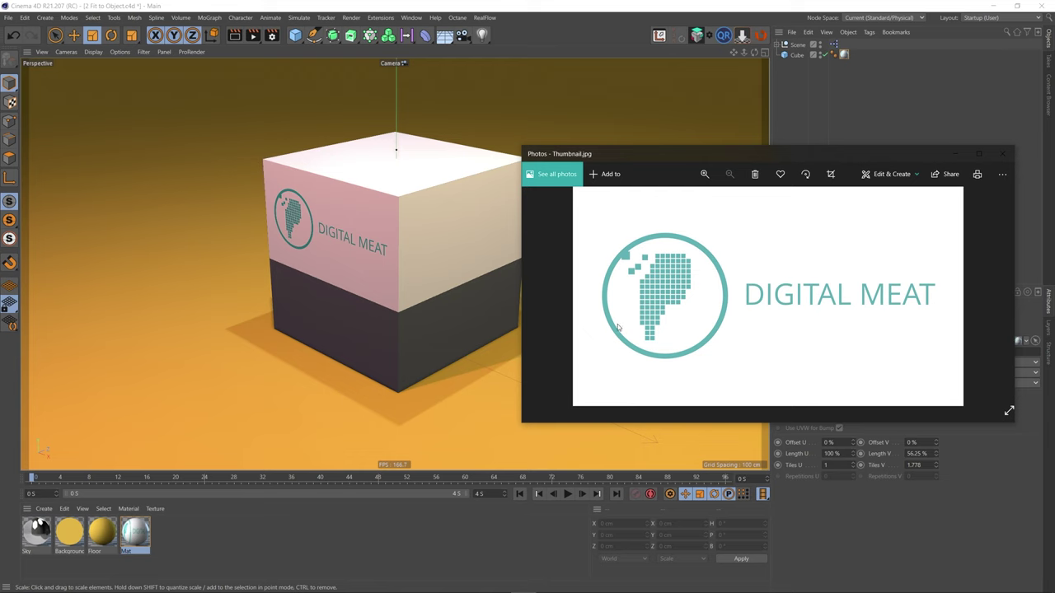
left_click(1002, 155)
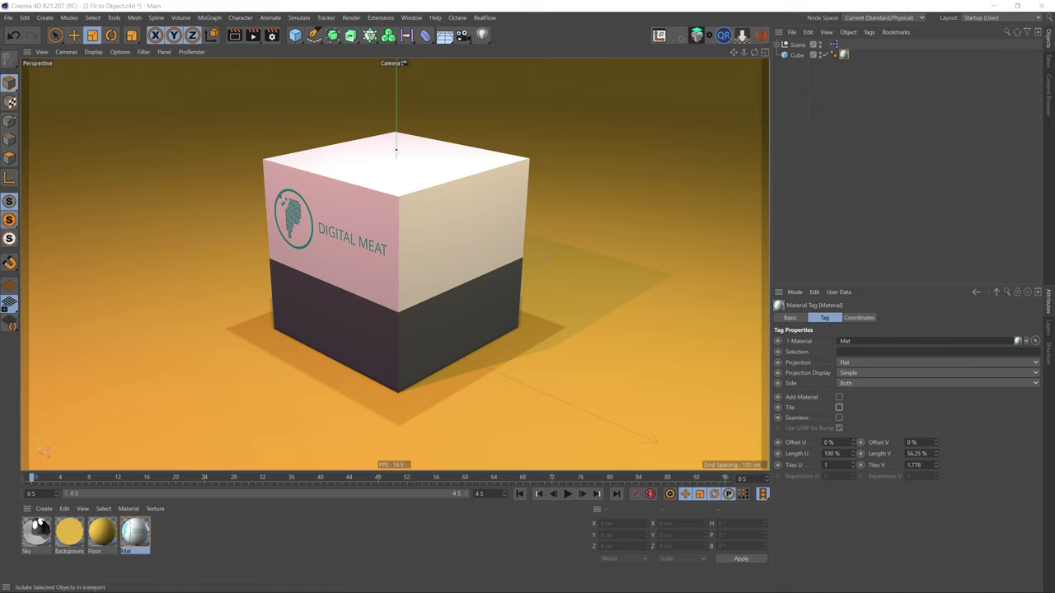
Make the cube editable and, in Edge mode, move its two front bottom edges up to the texture's lower edge
left_click(9, 139)
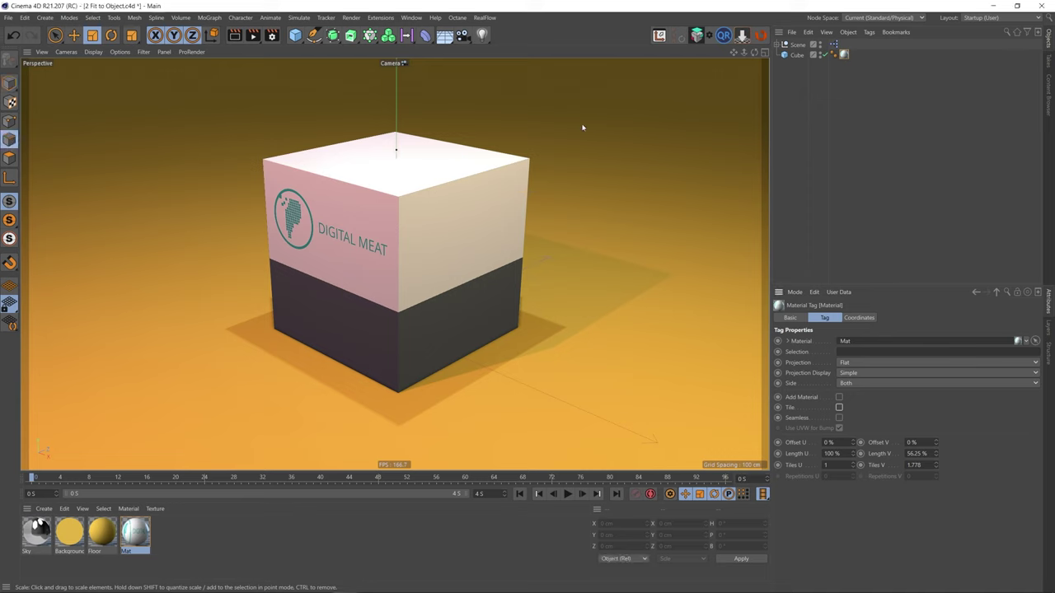
left_click(797, 55)
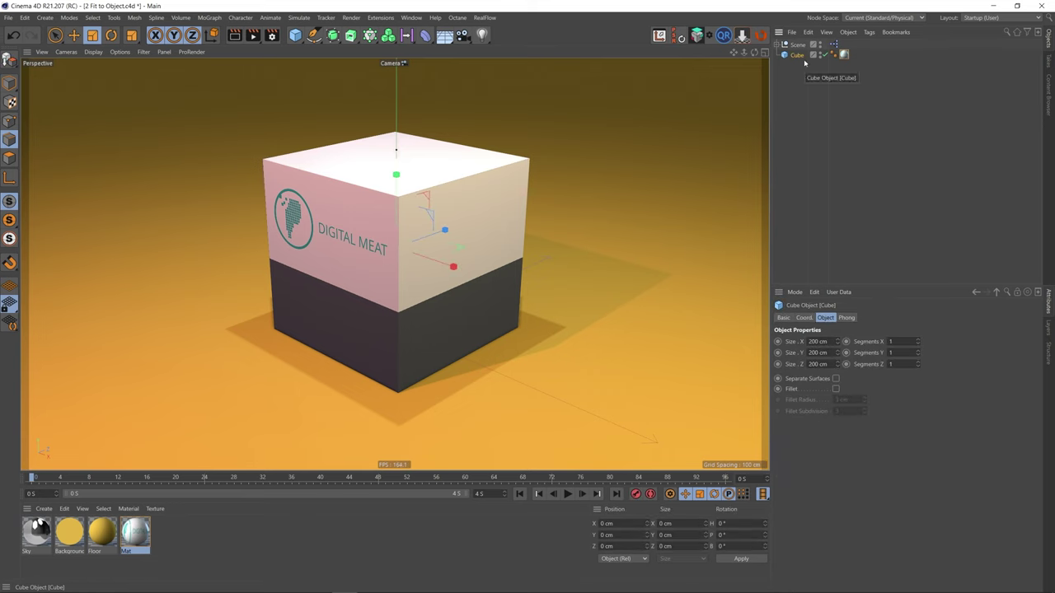
key("e")
left_click(370, 384)
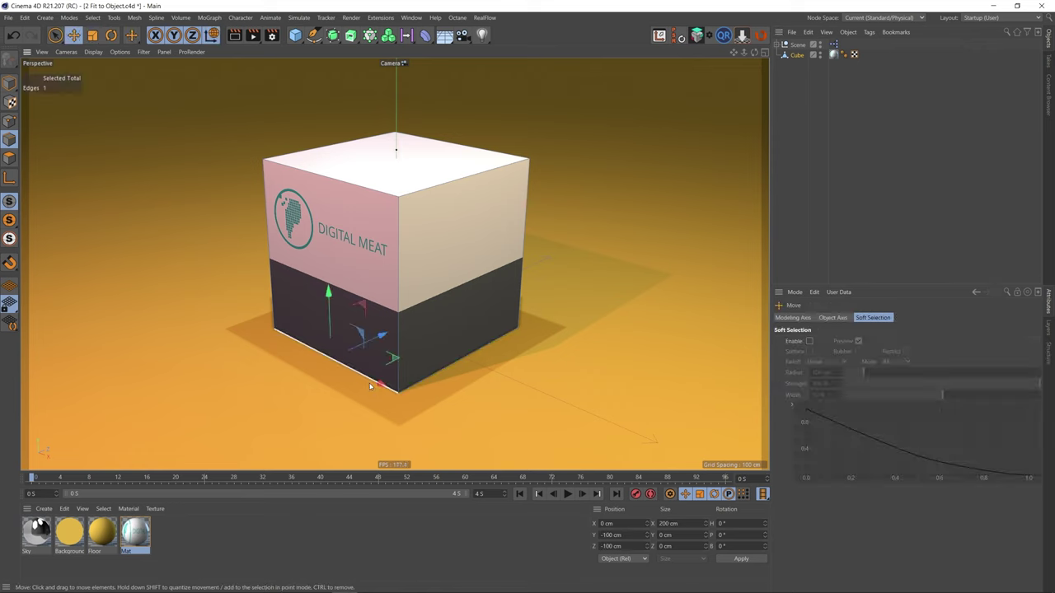
left_click(442, 370, "shift")
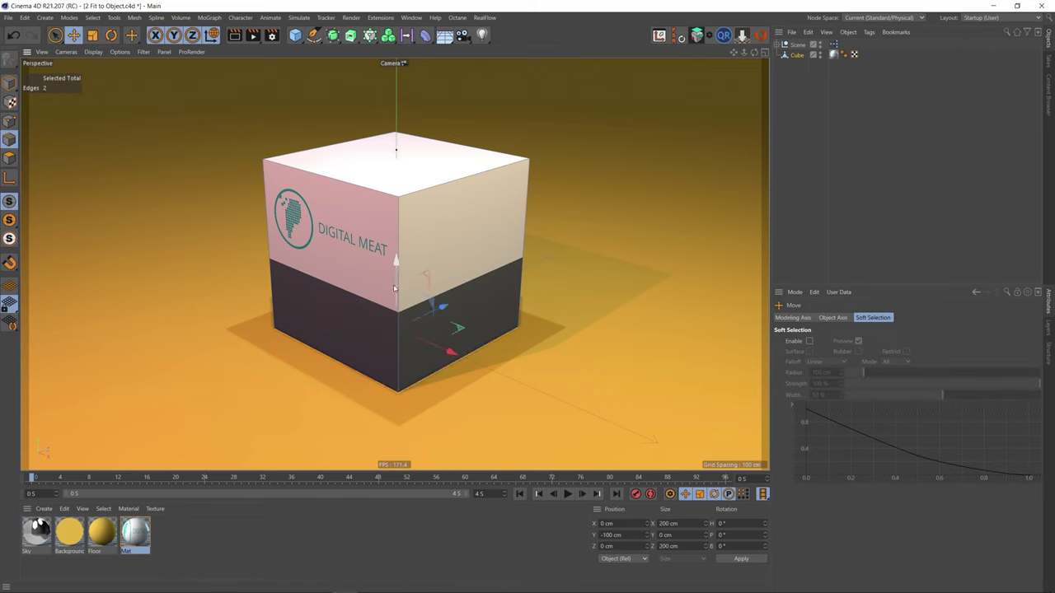
left_click_drag(396, 290, 403, 233)
left_click(419, 356)
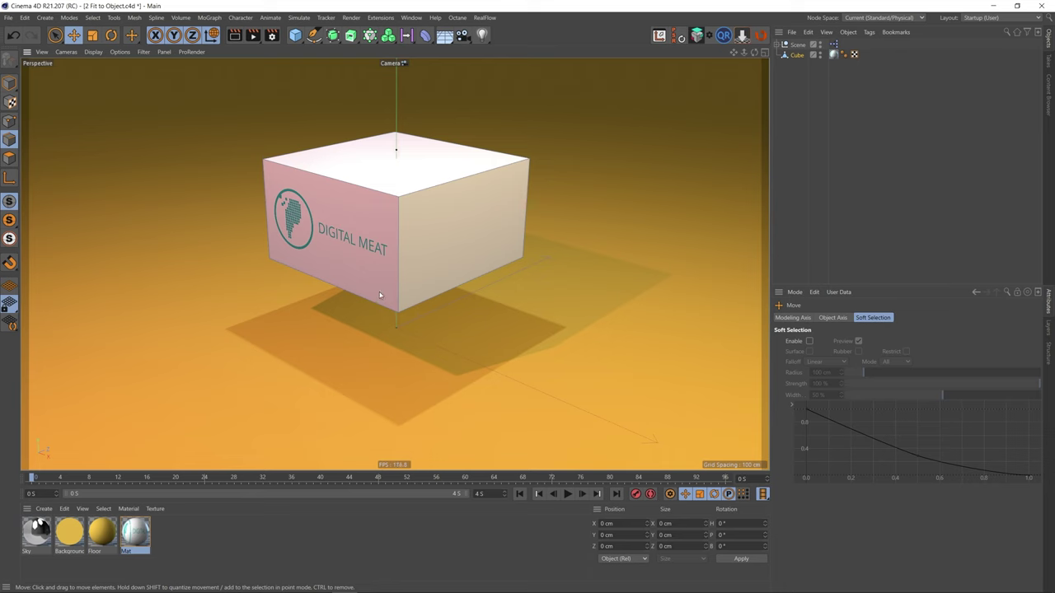
In Texture mode, fit the flat texture to a rectangular region drawn across the cube's two front faces with Fit to Region
left_click(552, 396)
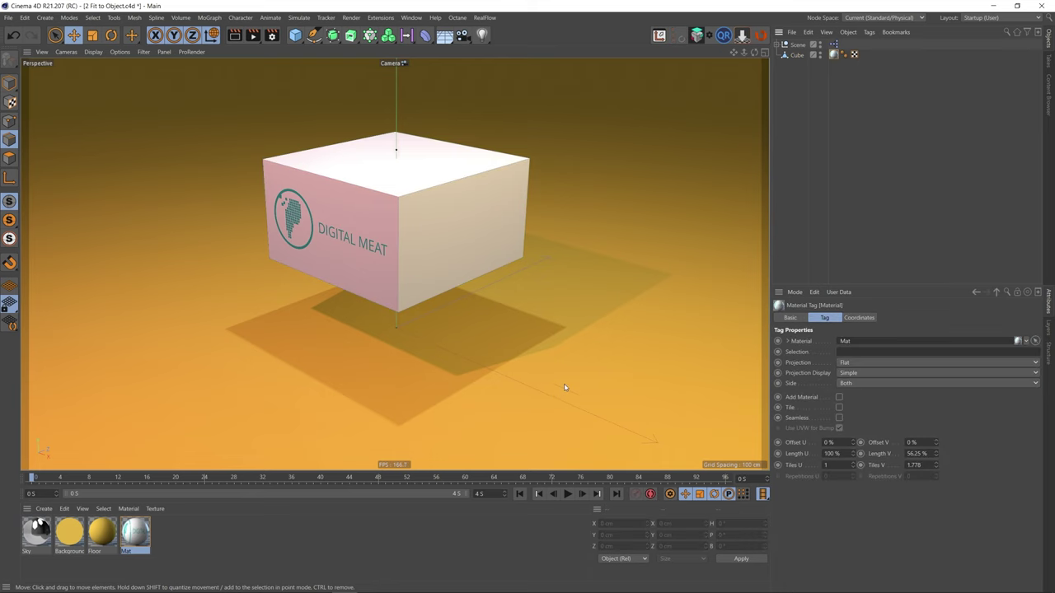
left_click(869, 32)
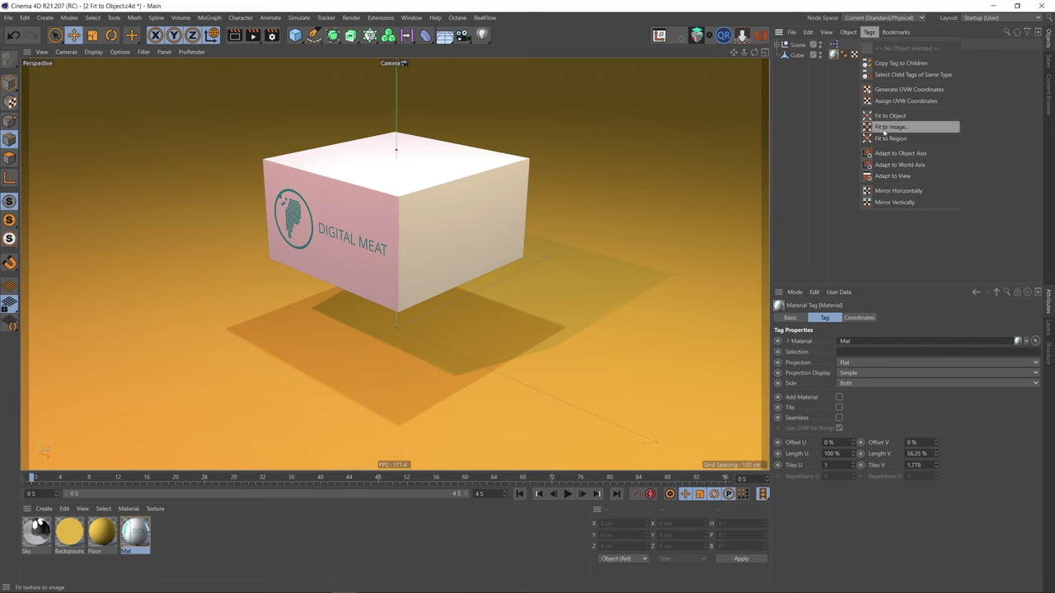
left_click(52, 93)
left_click(10, 102)
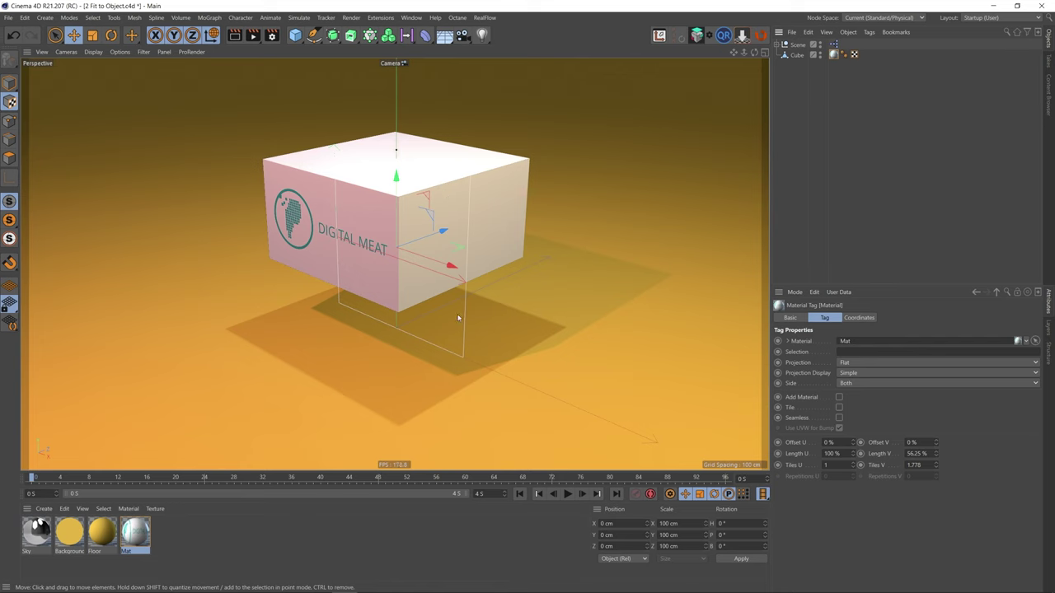
left_click(868, 32)
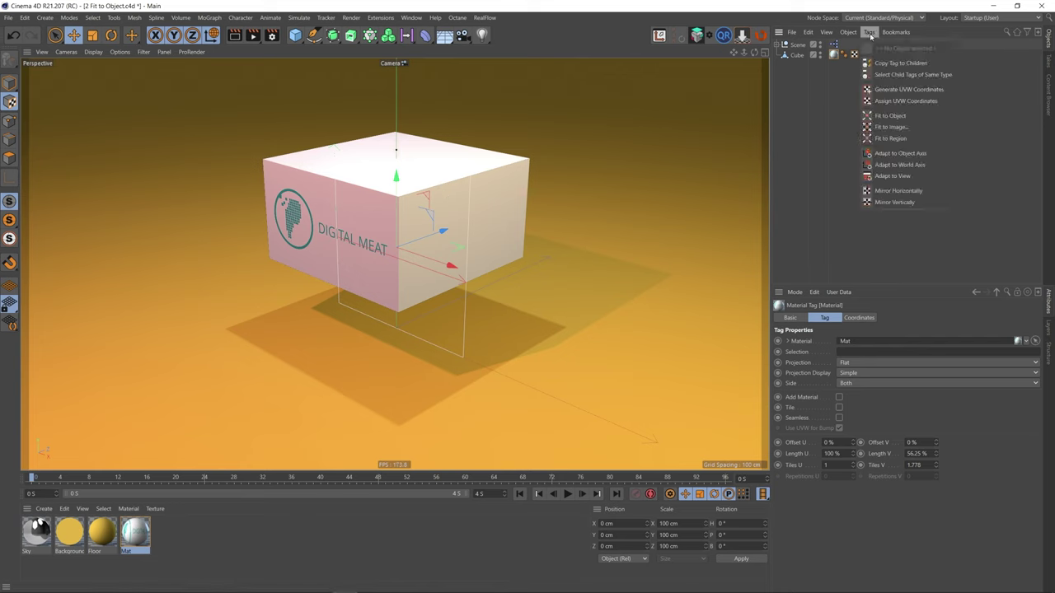
left_click(883, 139)
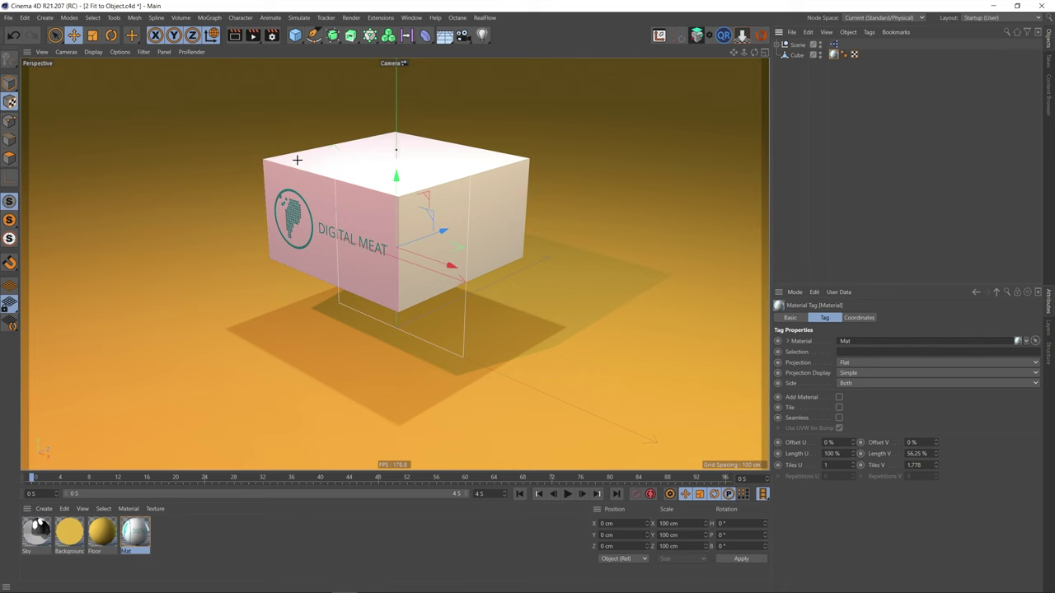
left_click_drag(297, 160, 510, 263)
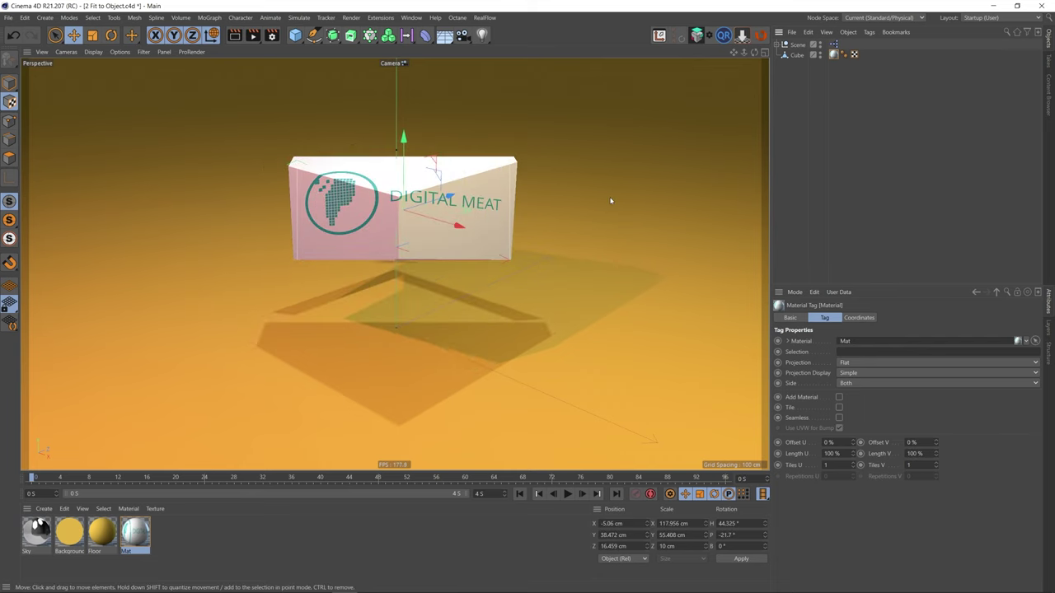
Rotate the flat texture projection freehand to about 10° heading, -27° pitch and -23° bank, and inspect it on the cube
left_click_drag(480, 236, 329, 219, "alt")
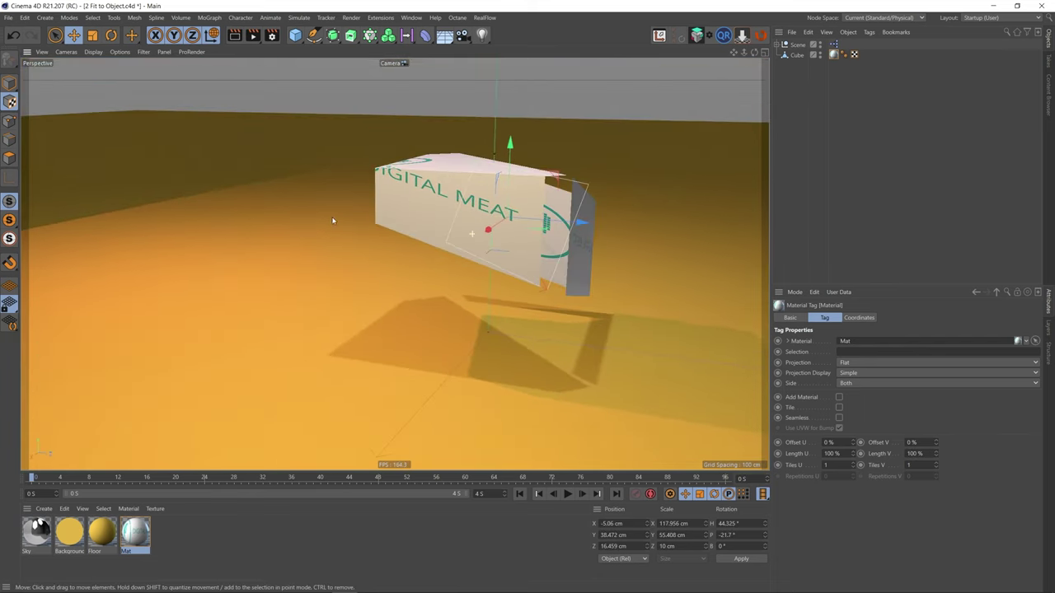
left_click_drag(510, 183, 442, 225, "alt")
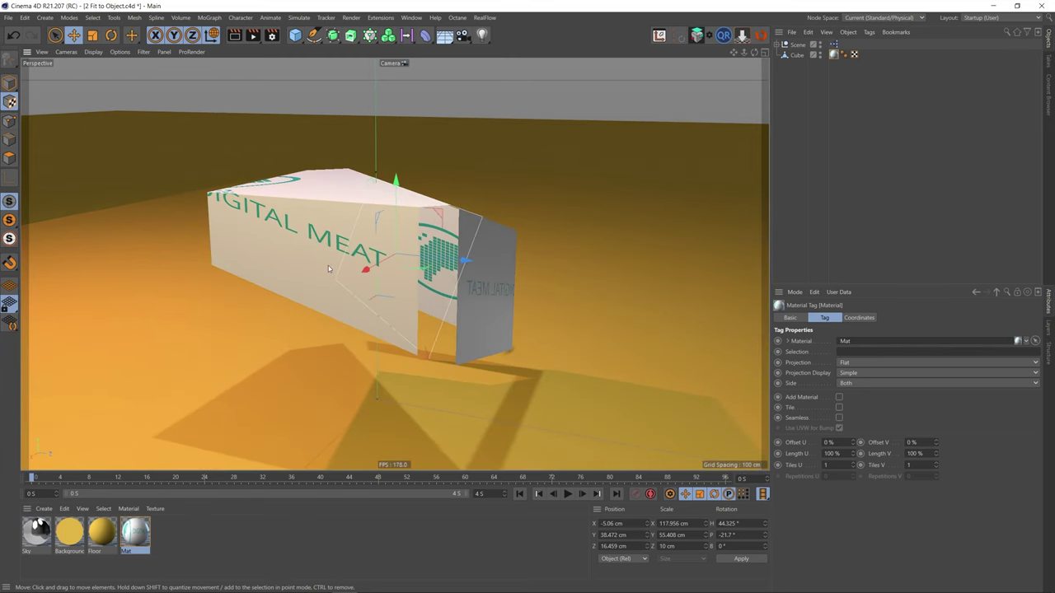
left_click(111, 35)
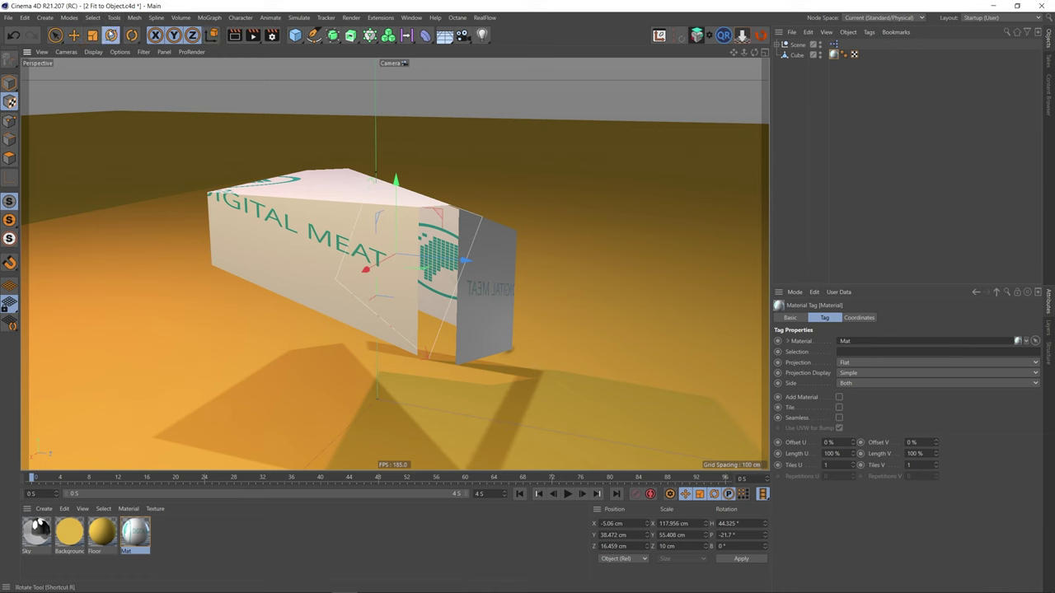
mouse_move(392, 228)
left_mouse_down()
mouse_move(443, 330)
mouse_move(306, 265)
mouse_move(377, 244)
mouse_move(412, 272)
mouse_move(387, 239)
mouse_move(393, 223)
mouse_move(408, 223)
left_mouse_up()
key("ctrl+F9")
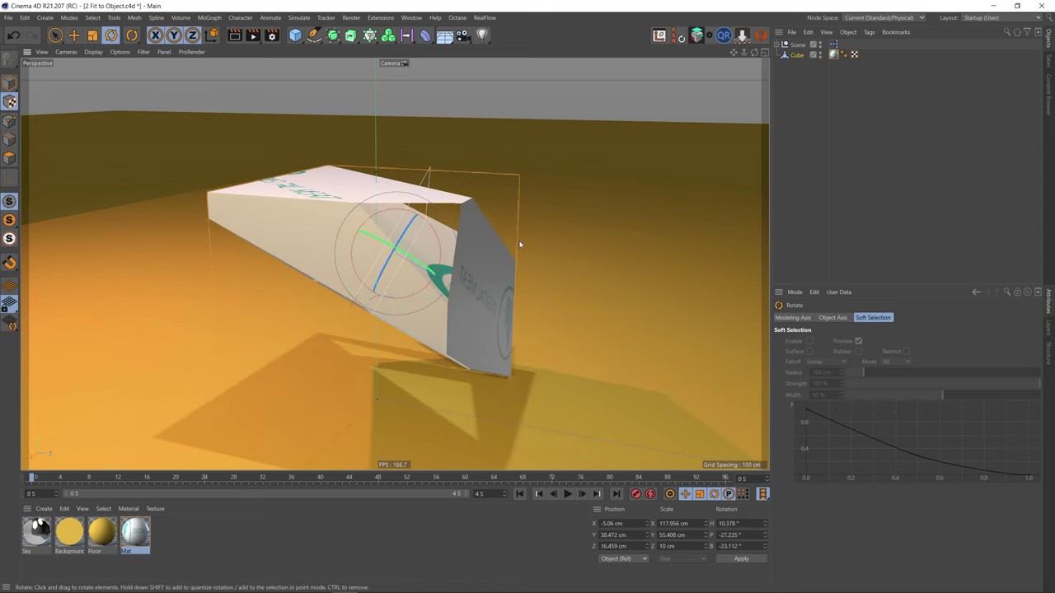
left_click_drag(504, 262, 626, 206, "alt")
left_click(694, 145)
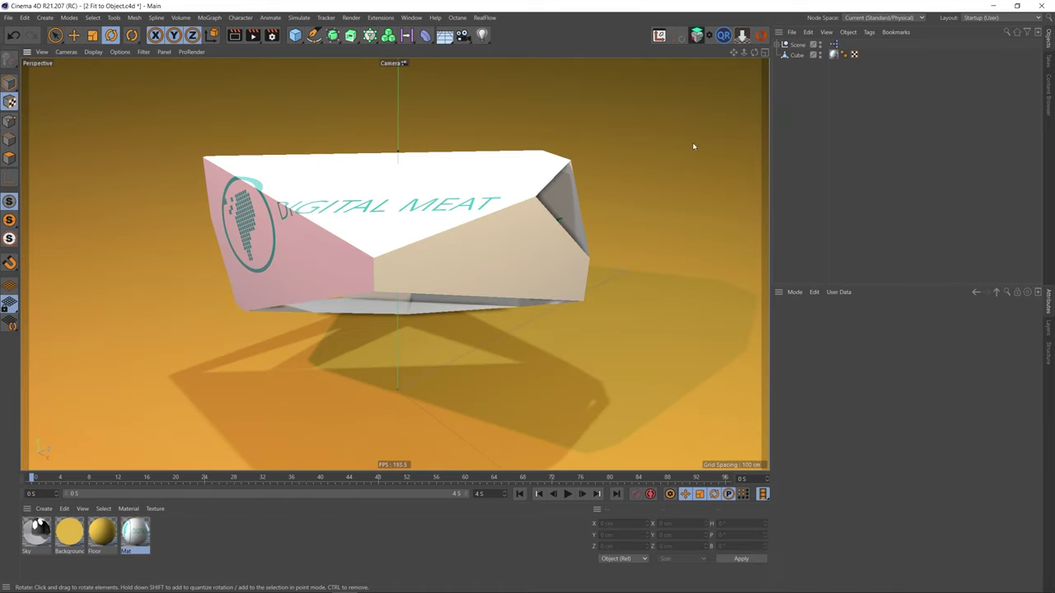
Refit the rotated texture to a new, wider region drawn across the cube's front with Fit to Region
left_click(854, 55)
left_click(868, 31)
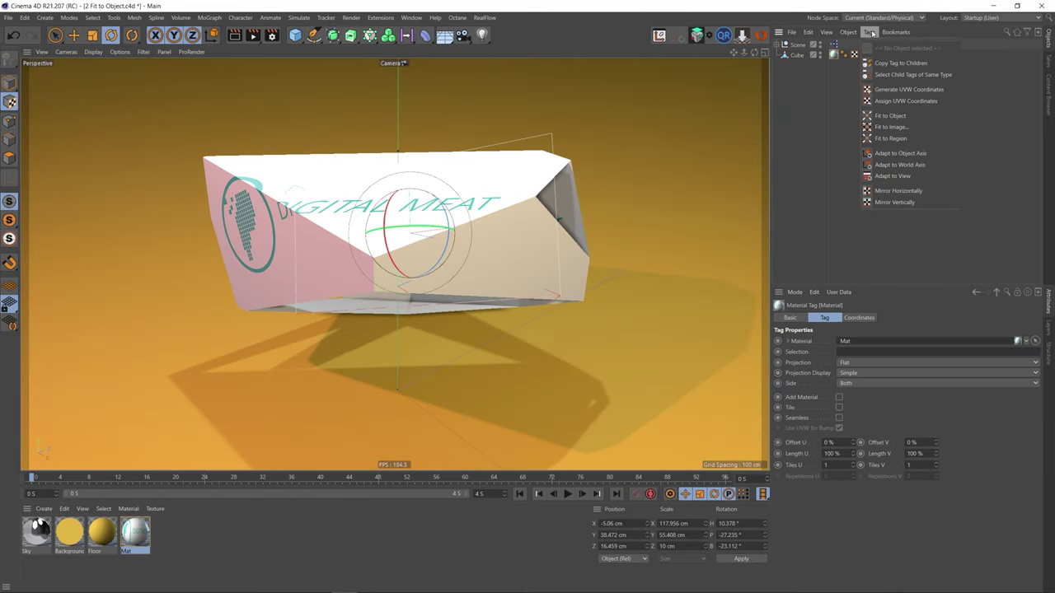
left_click(890, 138)
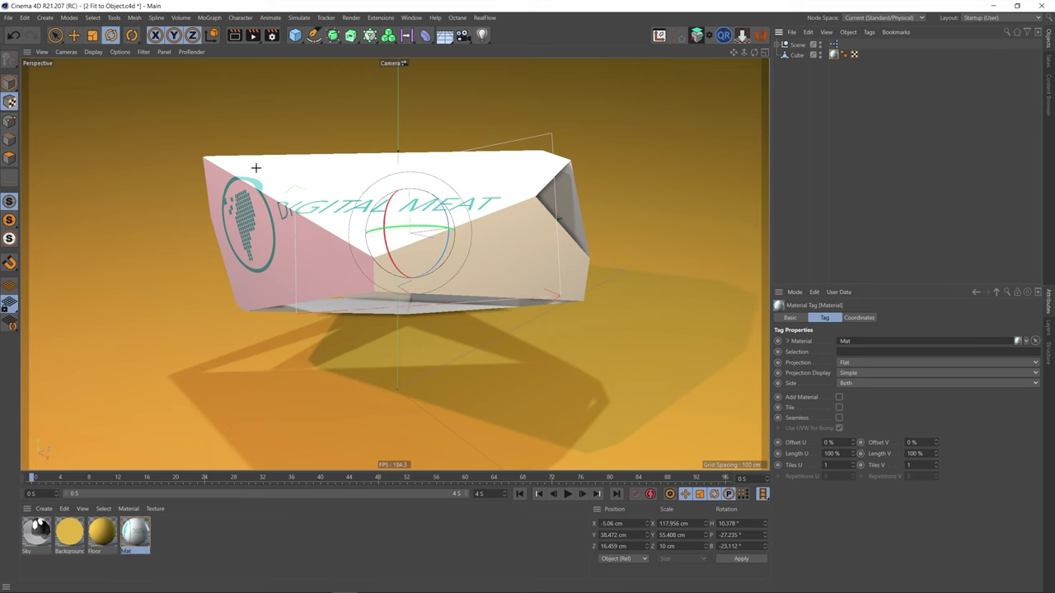
left_click_drag(257, 169, 548, 283)
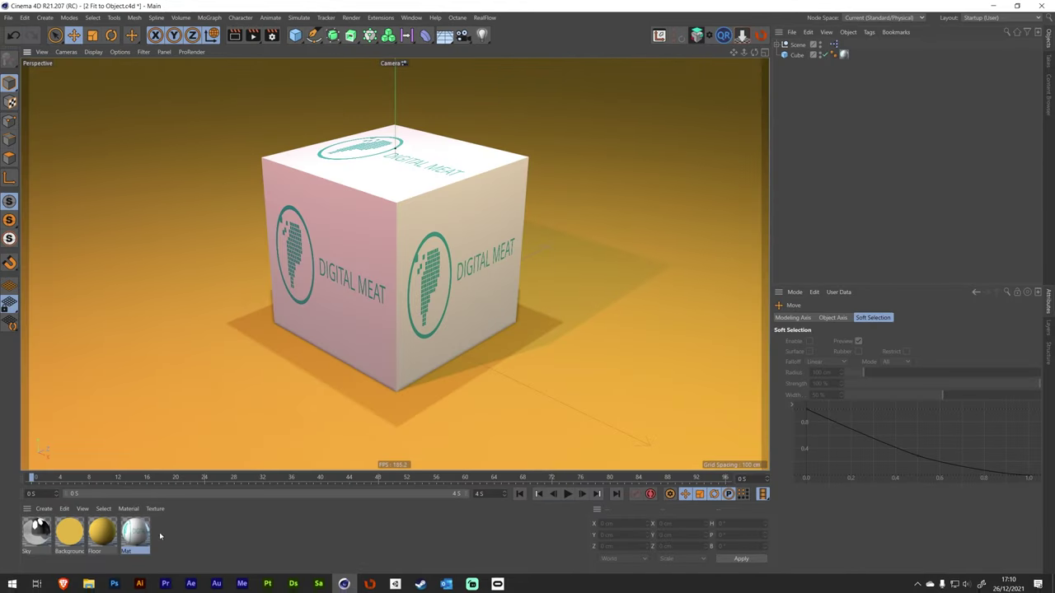
left_click(843, 54)
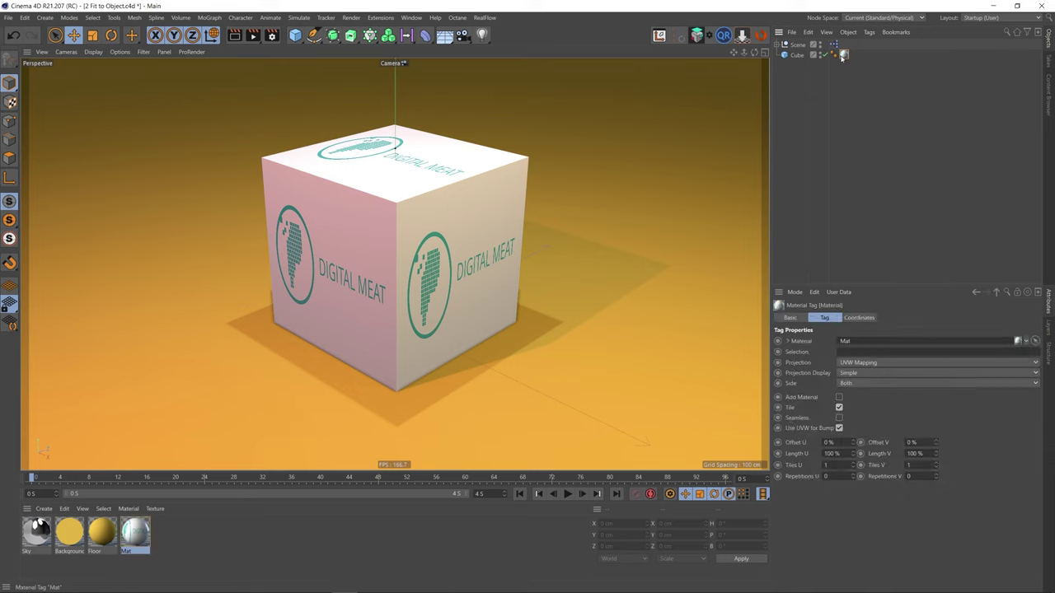
left_click(907, 156)
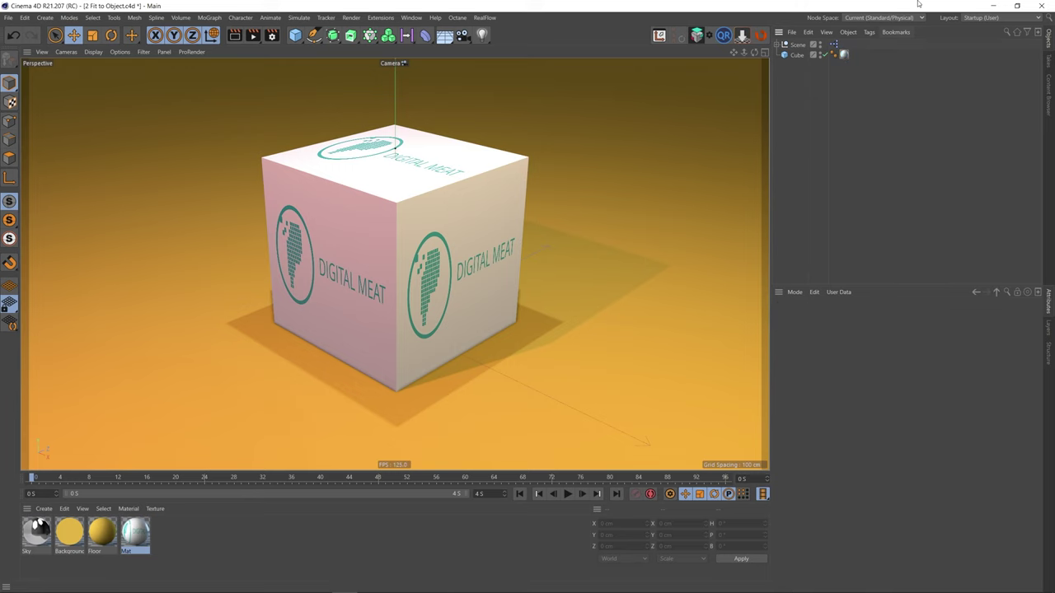
left_click(869, 33)
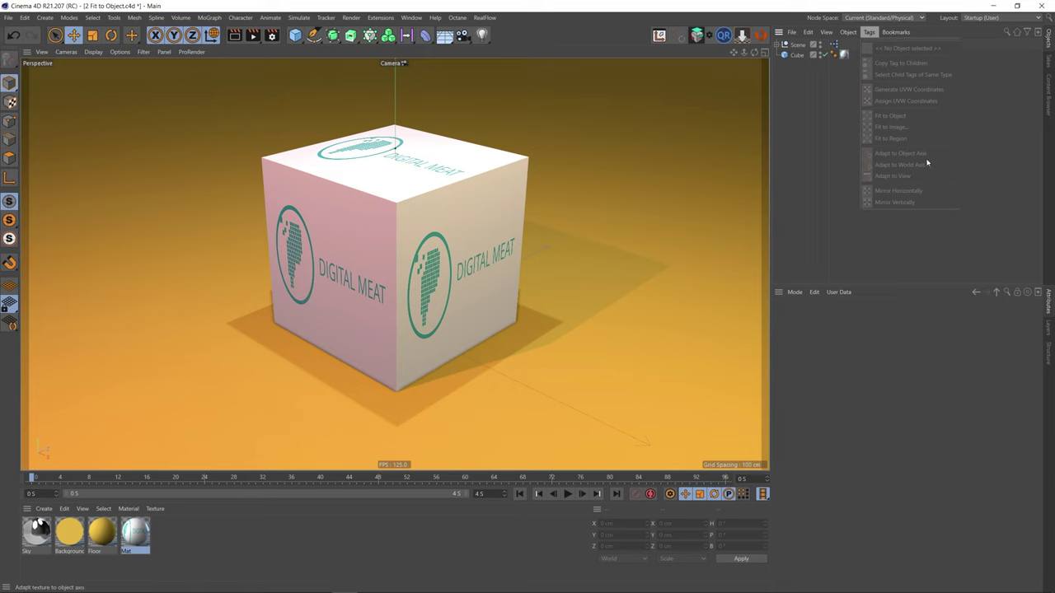
left_click(814, 165)
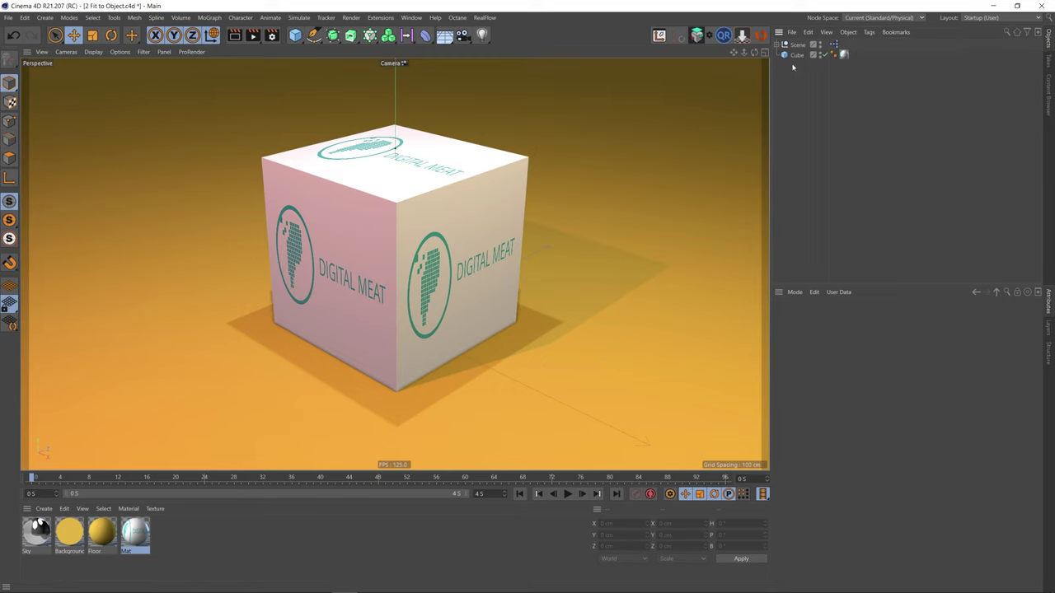
Set the projection of the reset cube's material tag to Cubic
left_click(795, 55)
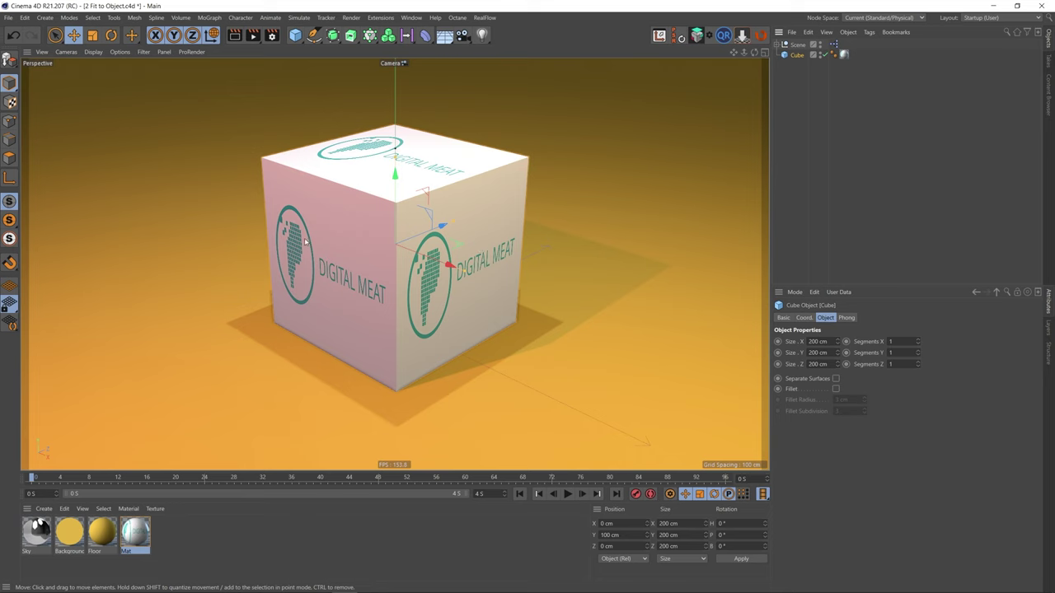
left_click(844, 55)
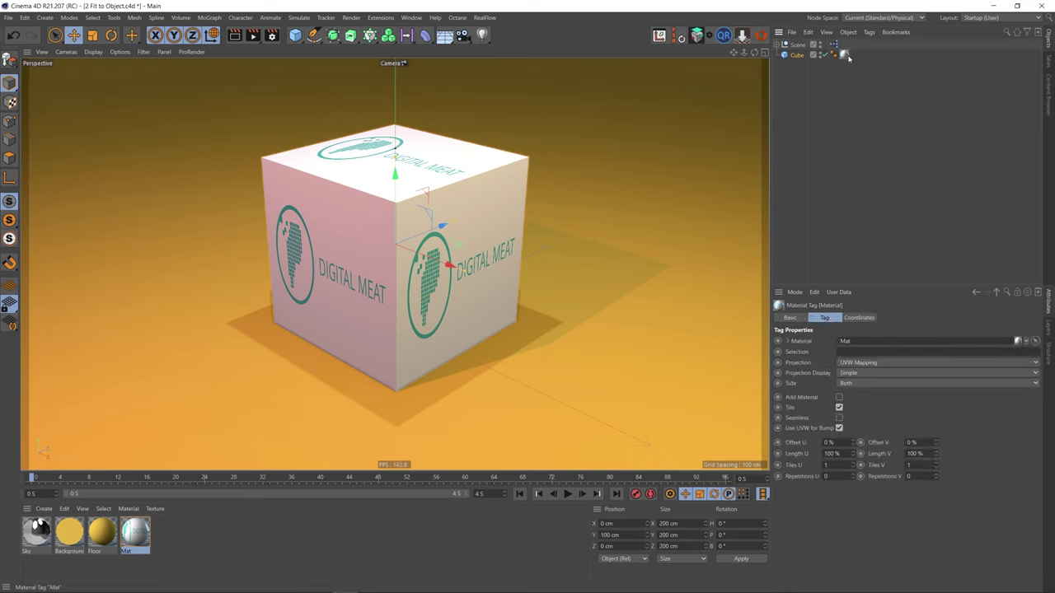
left_click(866, 364)
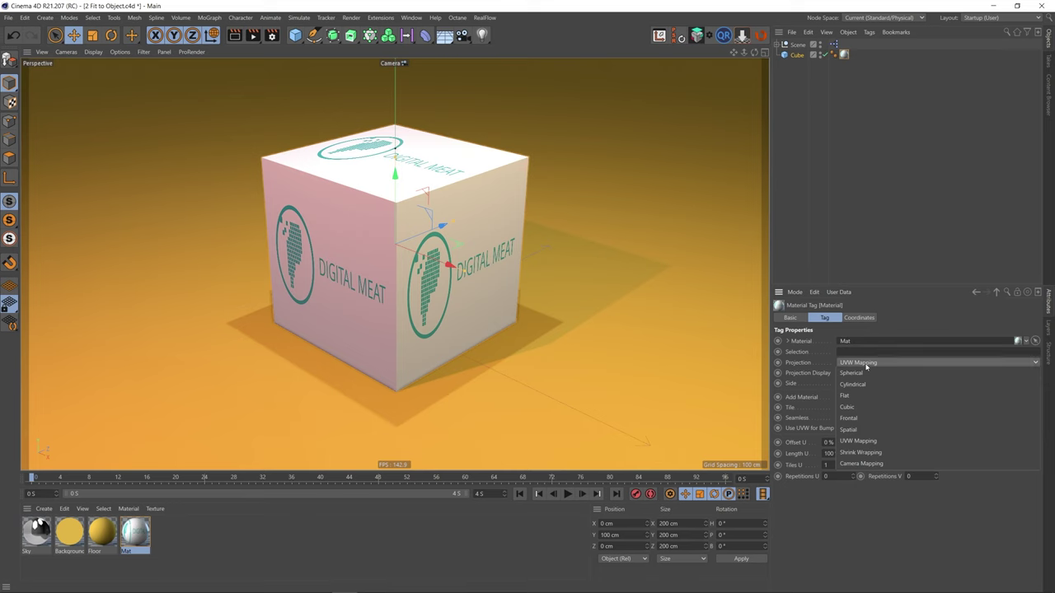
left_click(850, 408)
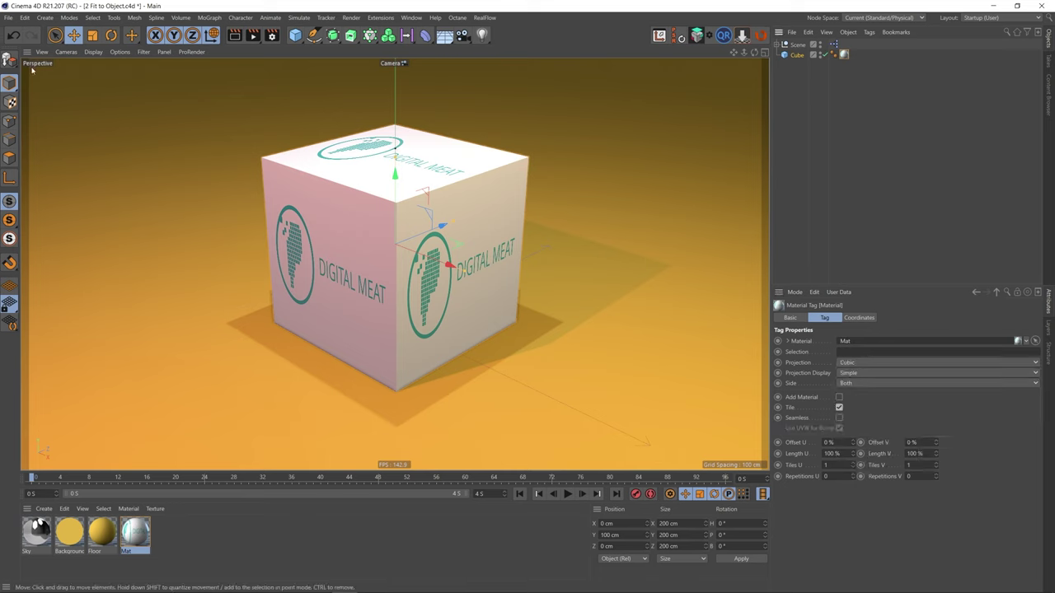
In Texture mode, rotate the cubic texture projection to a heading of about 41°, leaving the cube itself in place
left_click(10, 102)
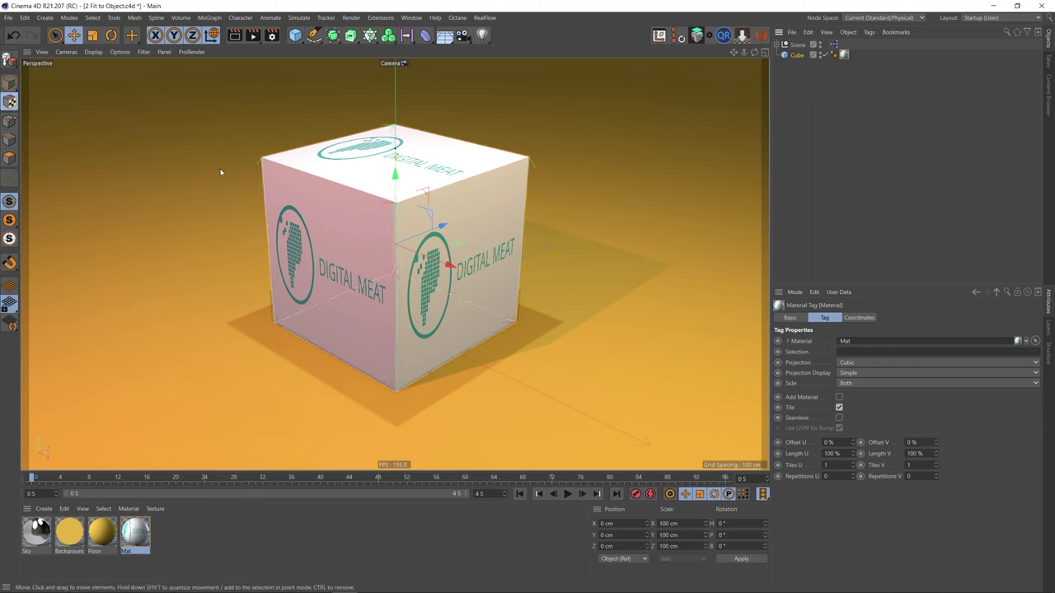
left_click(111, 34)
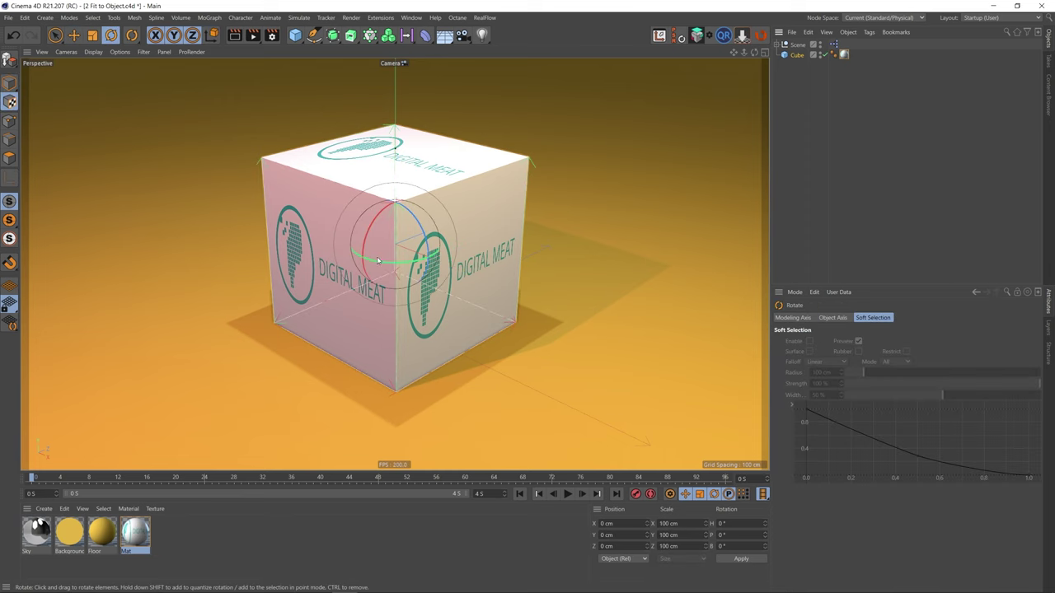
left_click_drag(375, 262, 409, 264)
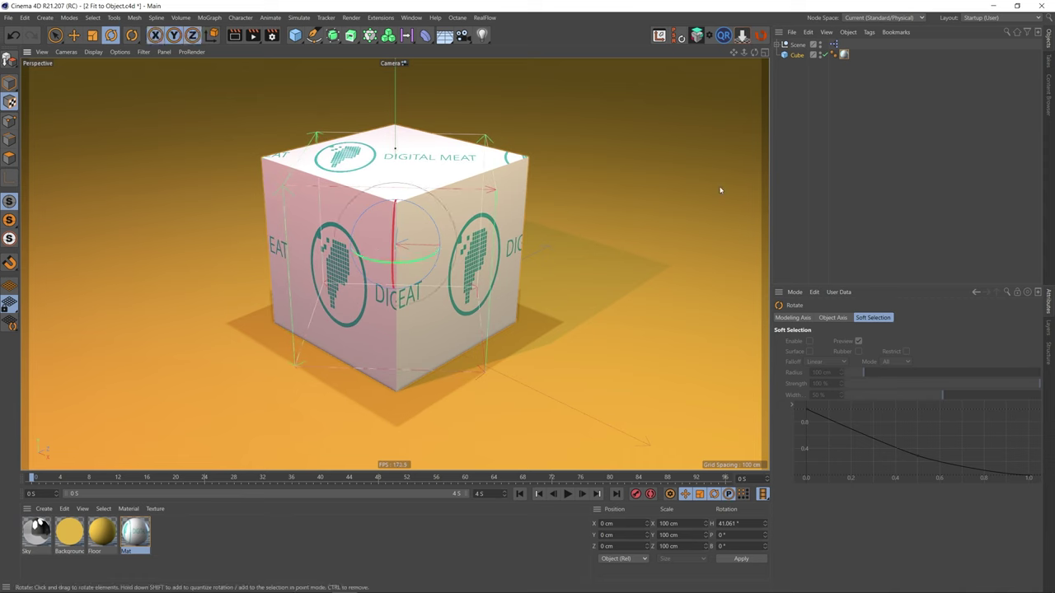
Realign the cube's rotated texture with Adapt to Object Axis, and also apply Adapt to World Axis
left_click(843, 55)
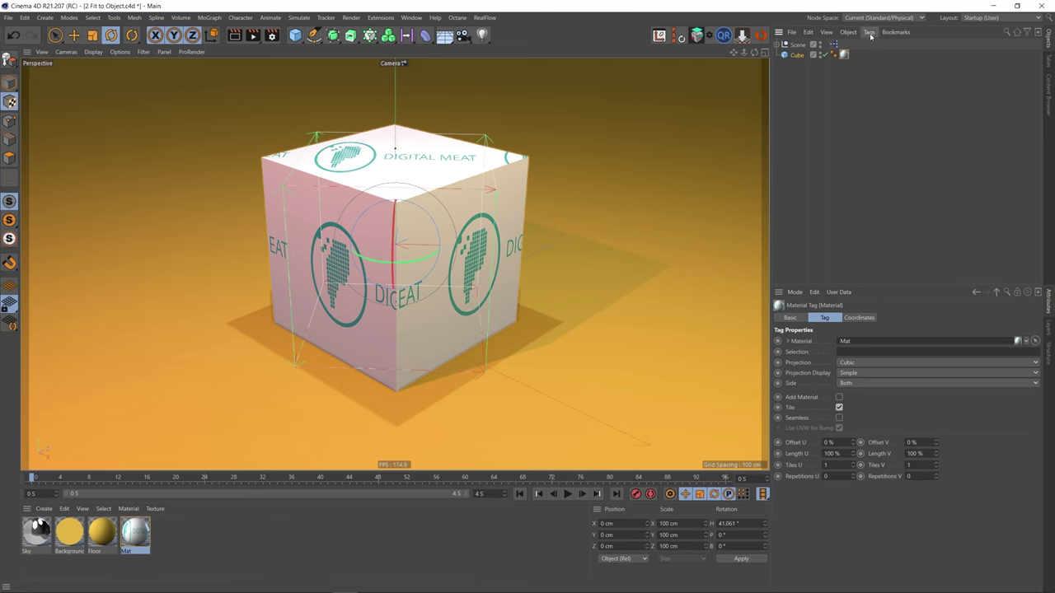
left_click(870, 33)
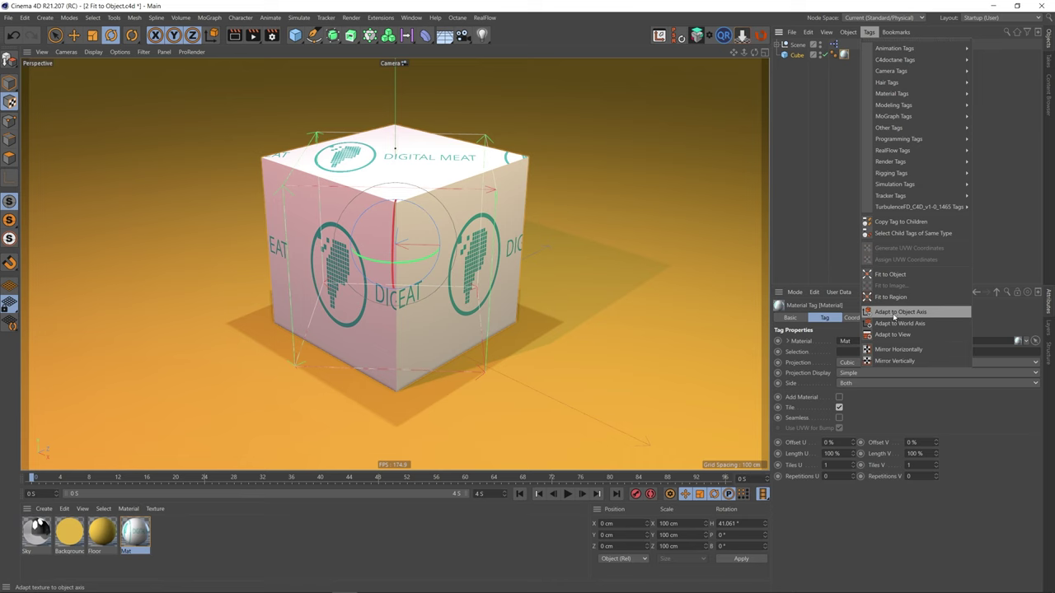
left_click(894, 313)
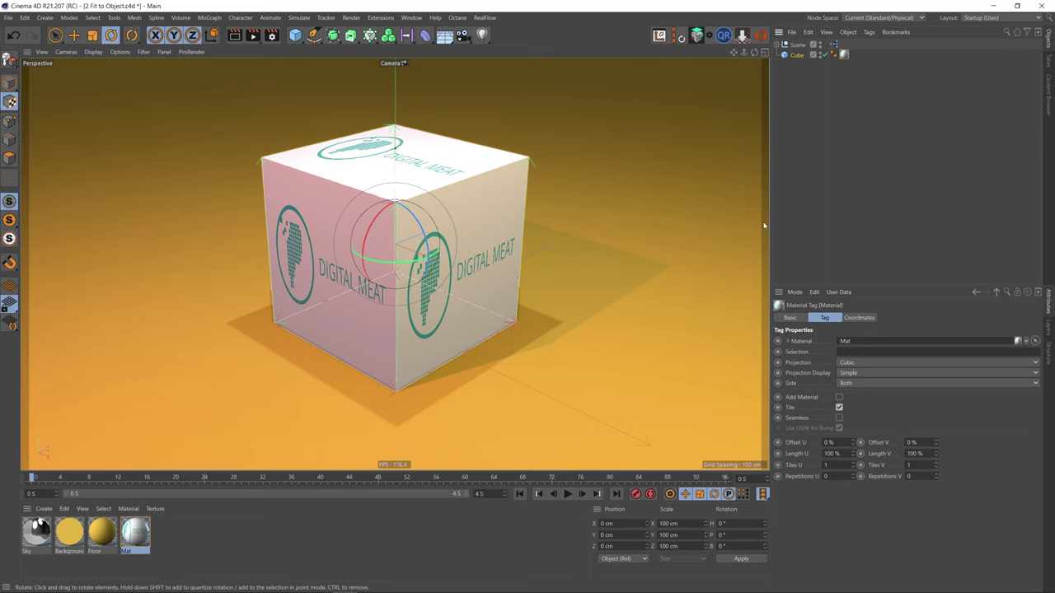
left_click(869, 33)
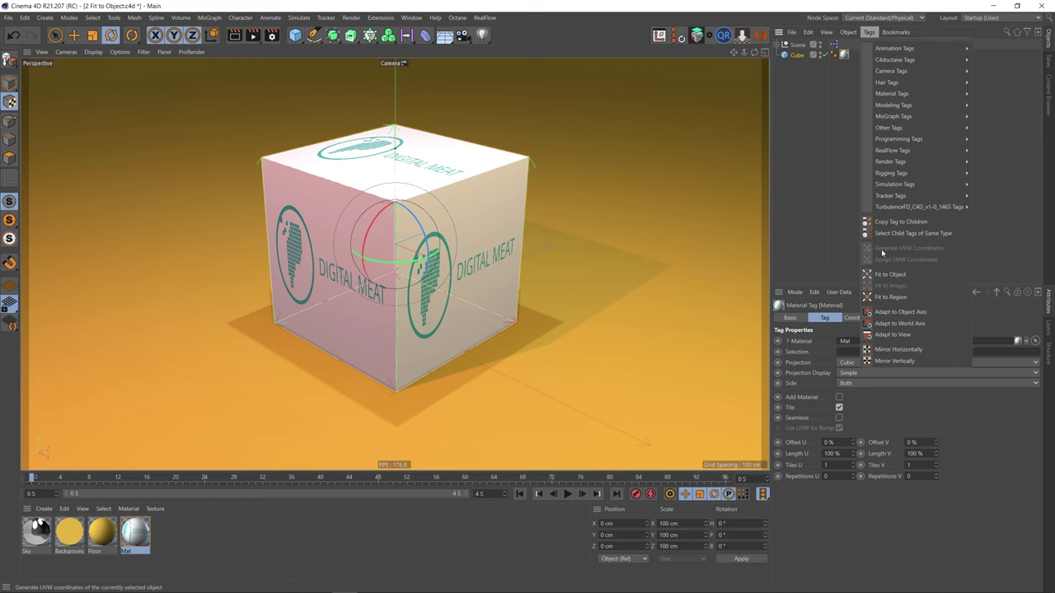
left_click(907, 324)
In Model mode, rotate the cube to a heading of about 33°, and return to Texture mode
left_click(9, 82)
left_click(73, 34)
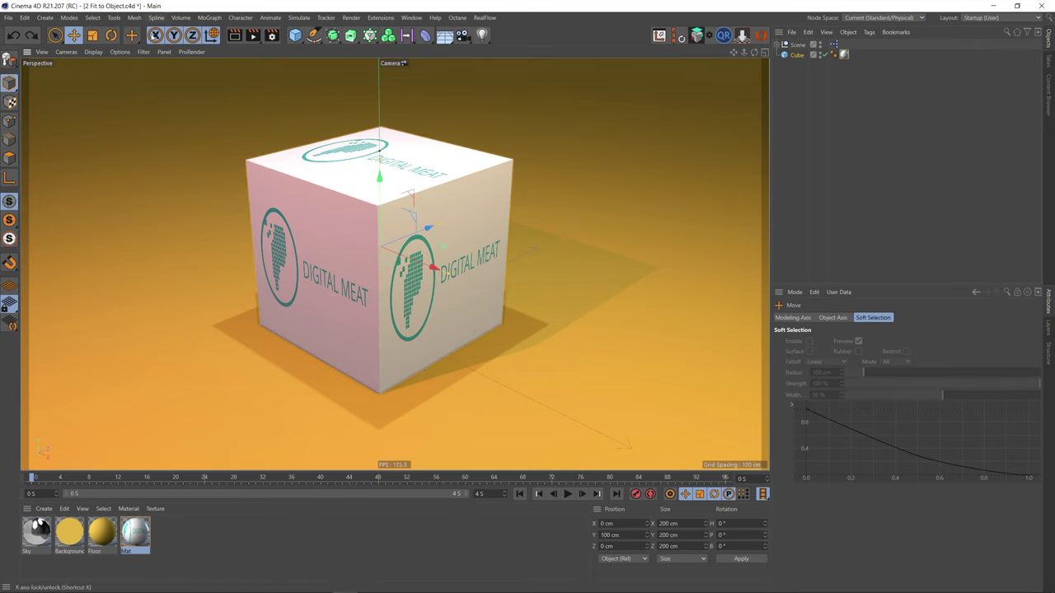
left_click(111, 35)
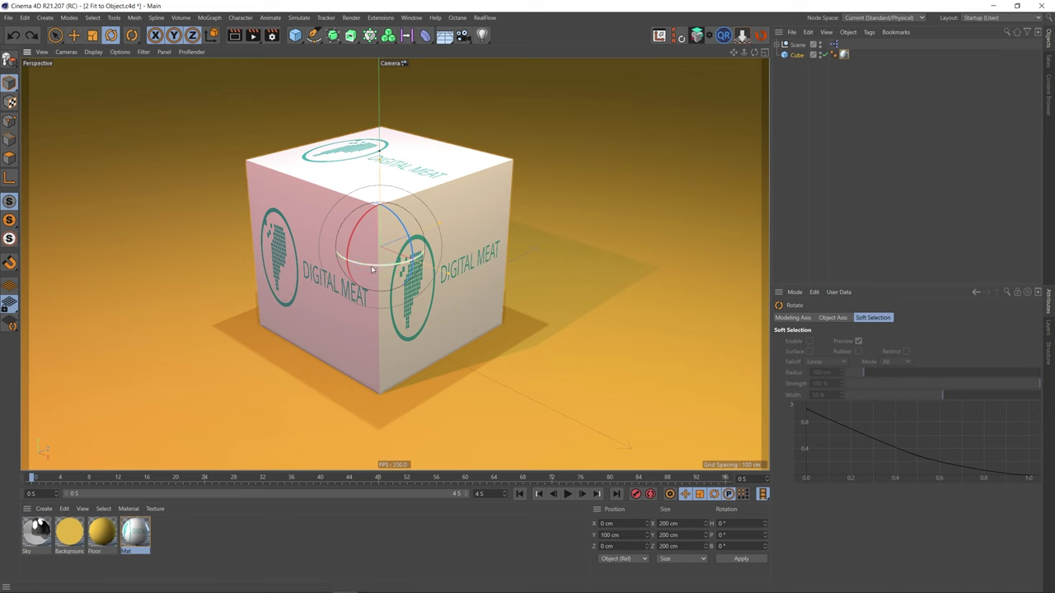
left_click_drag(371, 265, 401, 270)
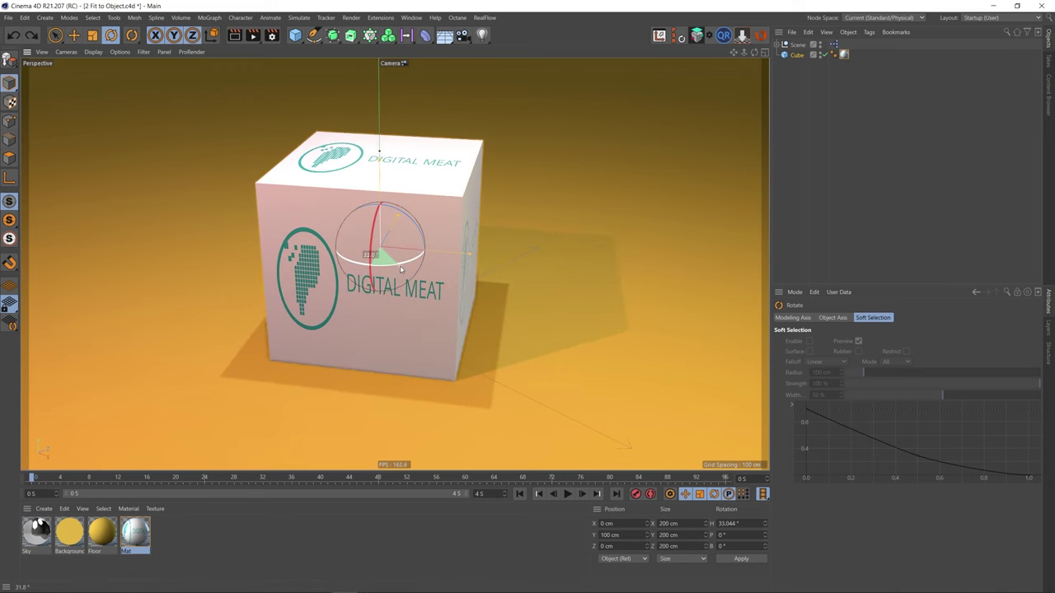
key("ctrl+z")
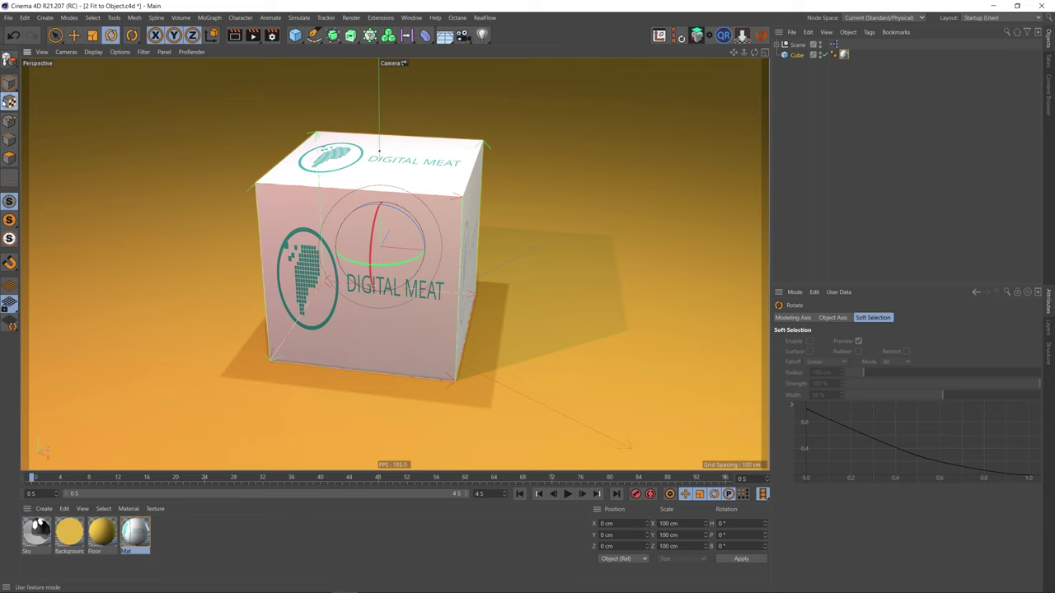
Align the rotated cube's material tag to the world coordinates with Adapt to World Axis
left_click(843, 54)
left_click(869, 31)
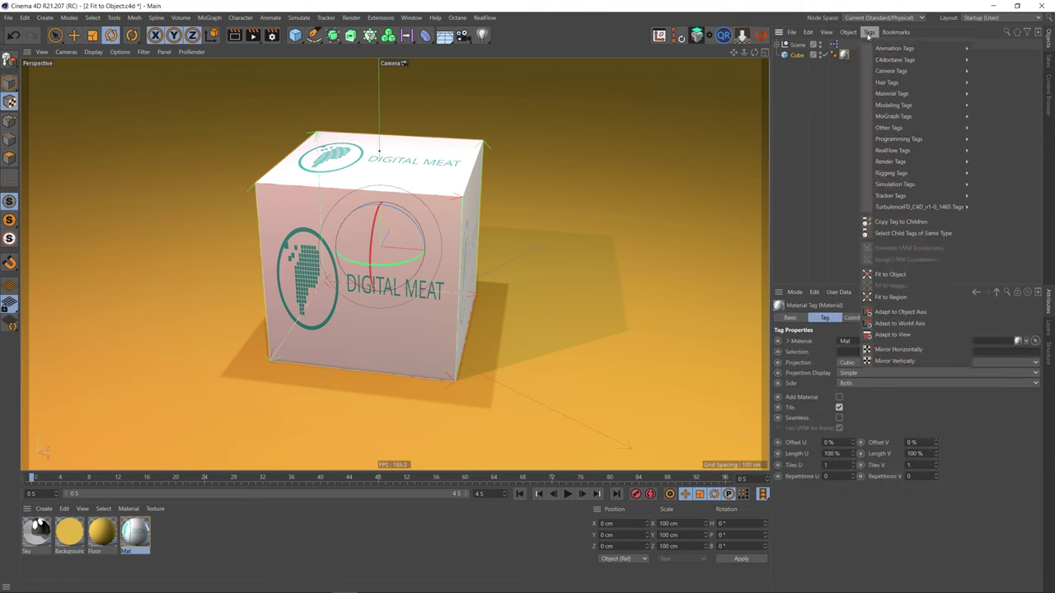
left_click(887, 324)
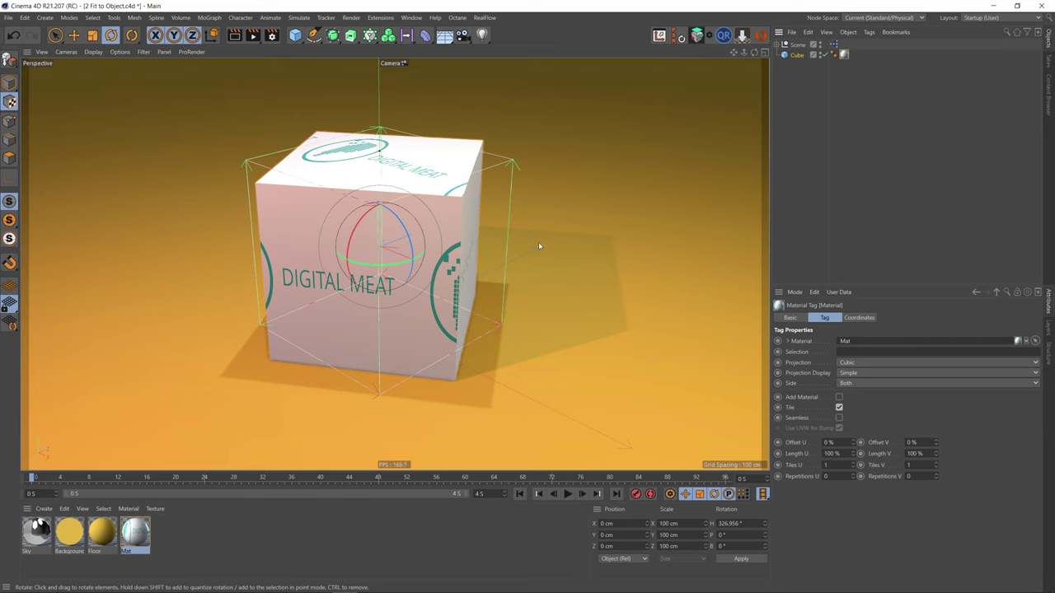
Align the cube's material tag to the current camera view with Adapt to View
left_click(870, 32)
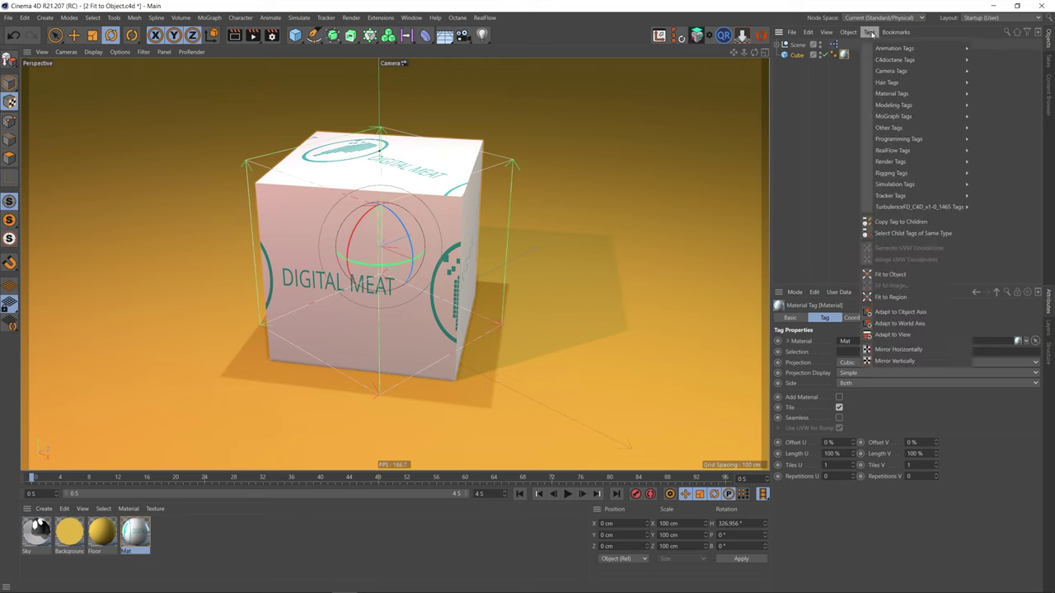
left_click(905, 337)
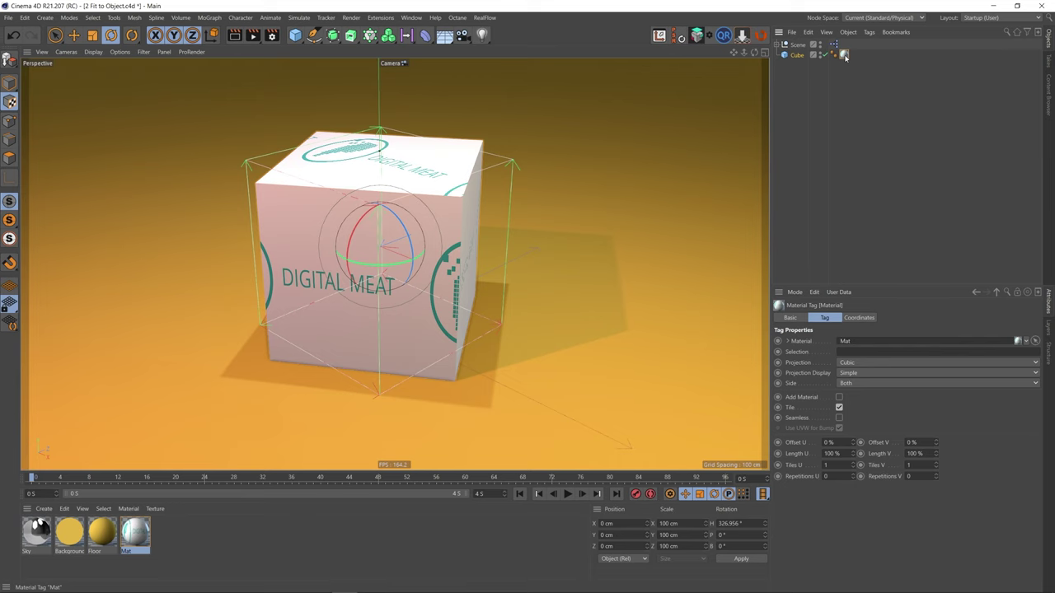
left_click(869, 34)
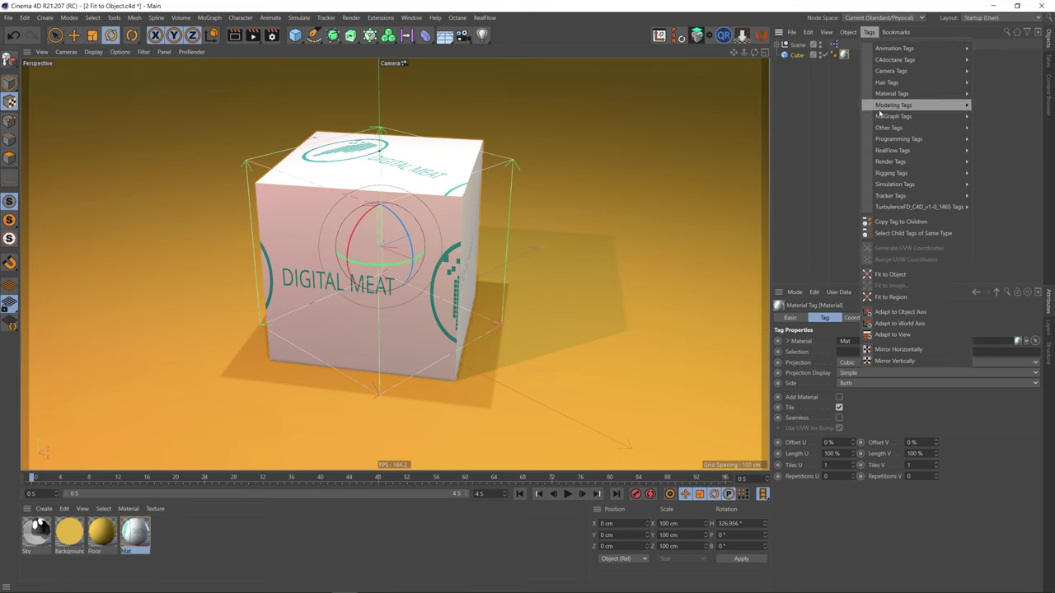
left_click(887, 335)
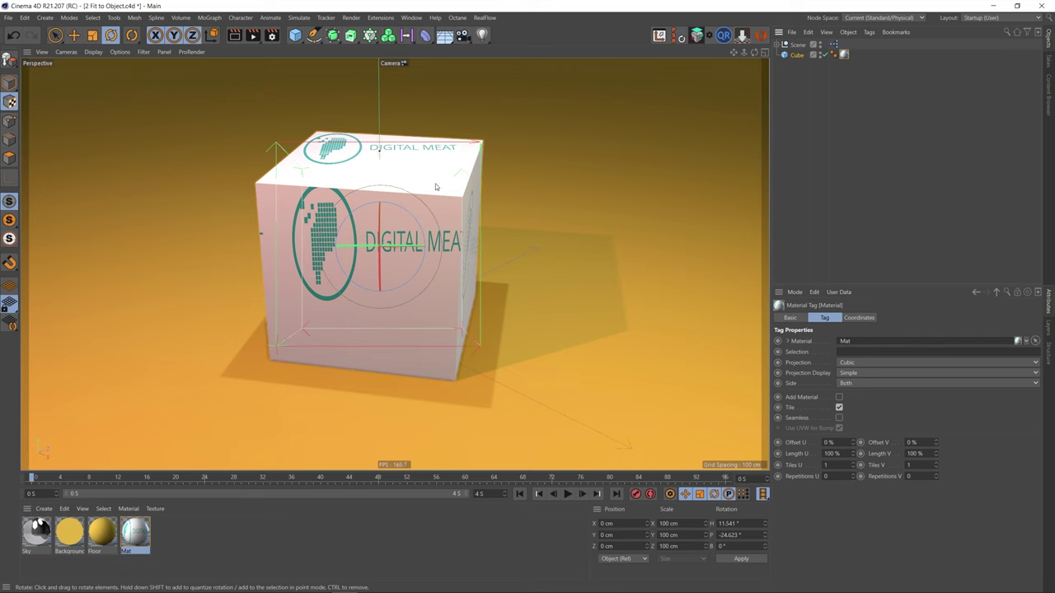
Reapply Adapt to View to the cube's texture from a different, higher camera angle
left_click_drag(441, 197, 463, 261, "alt")
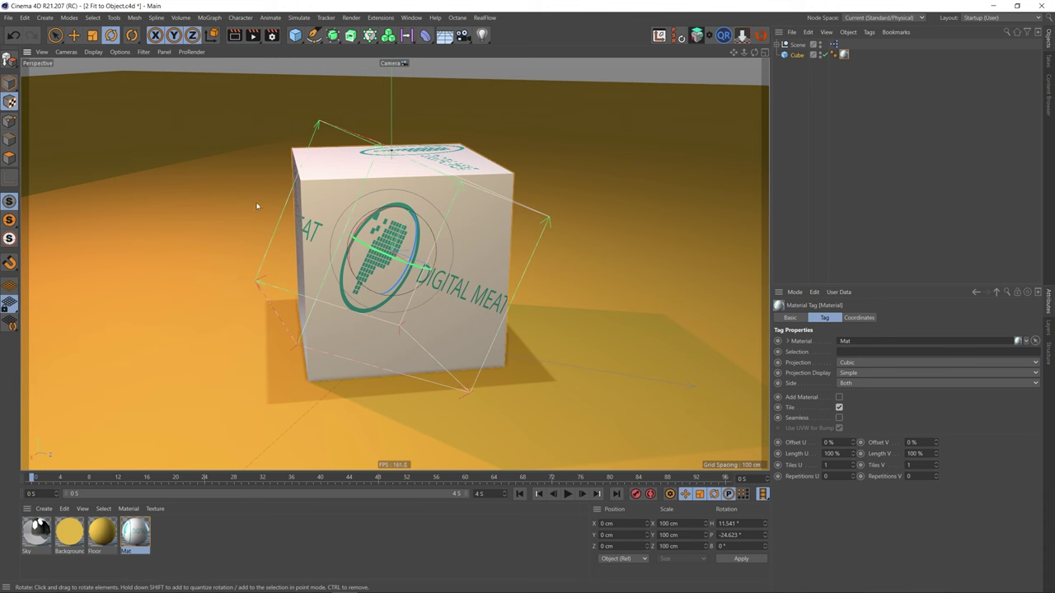
left_click_drag(382, 188, 384, 219, "alt")
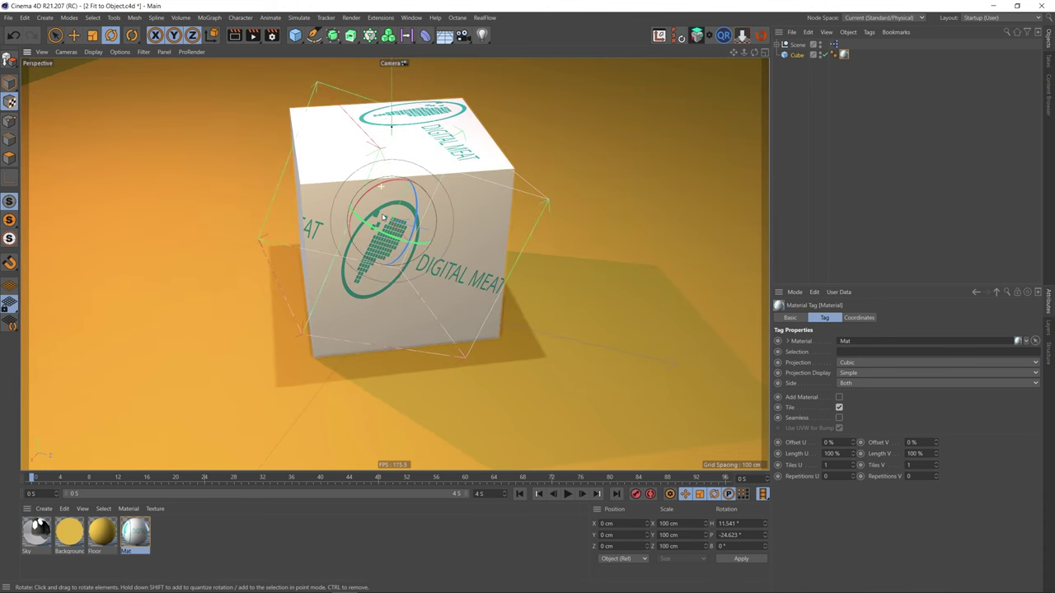
left_click(872, 32)
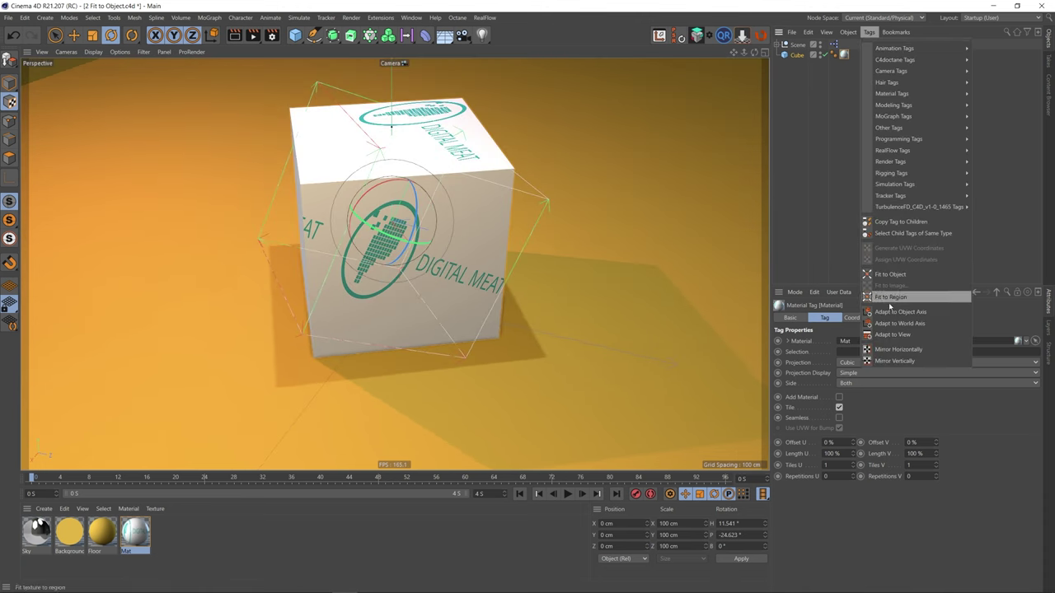
left_click(894, 335)
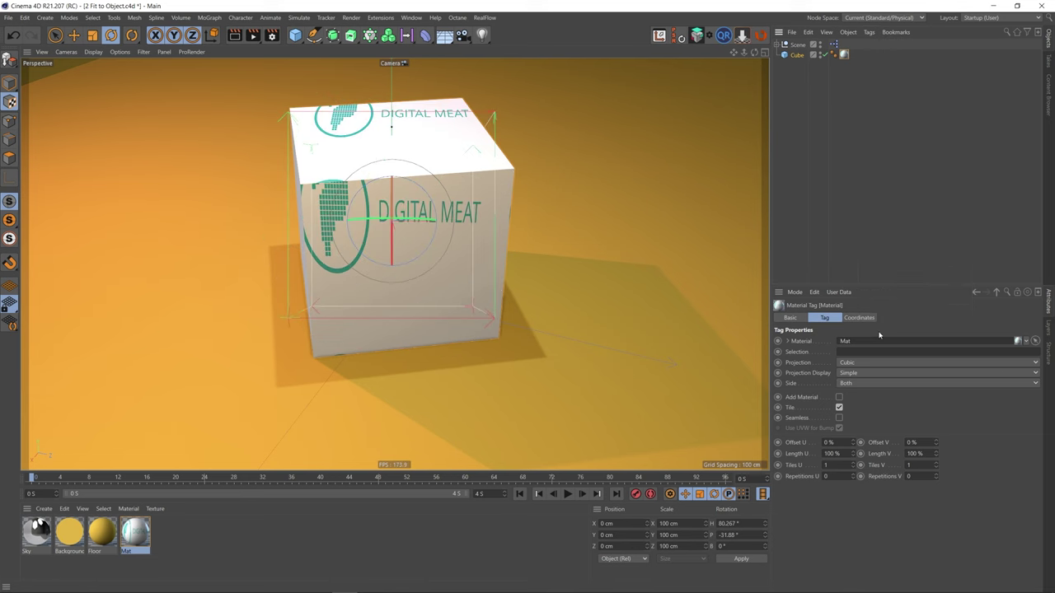
Realign the cube's texture with Adapt to Object Axis, and return to Model mode with the Move tool
left_click_drag(313, 206, 437, 216, "alt")
left_click(870, 32)
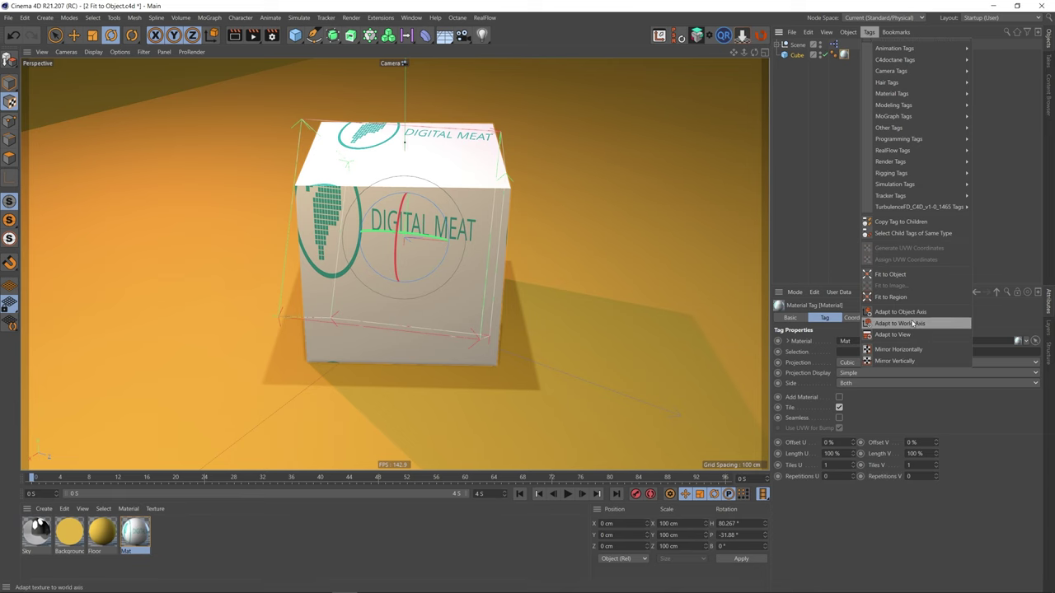
left_click(900, 312)
left_click_drag(464, 264, 535, 255, "alt")
left_click_drag(392, 278, 445, 268, "alt")
key("e")
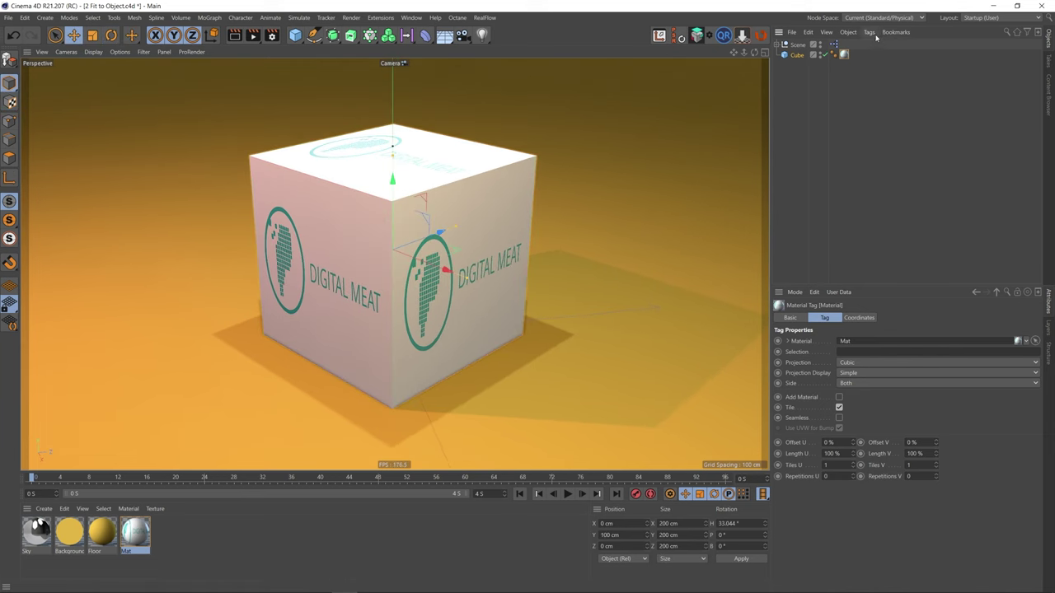
Flip the cube's texture with Mirror Horizontally, and apply the same command again to restore its direction
left_click(869, 32)
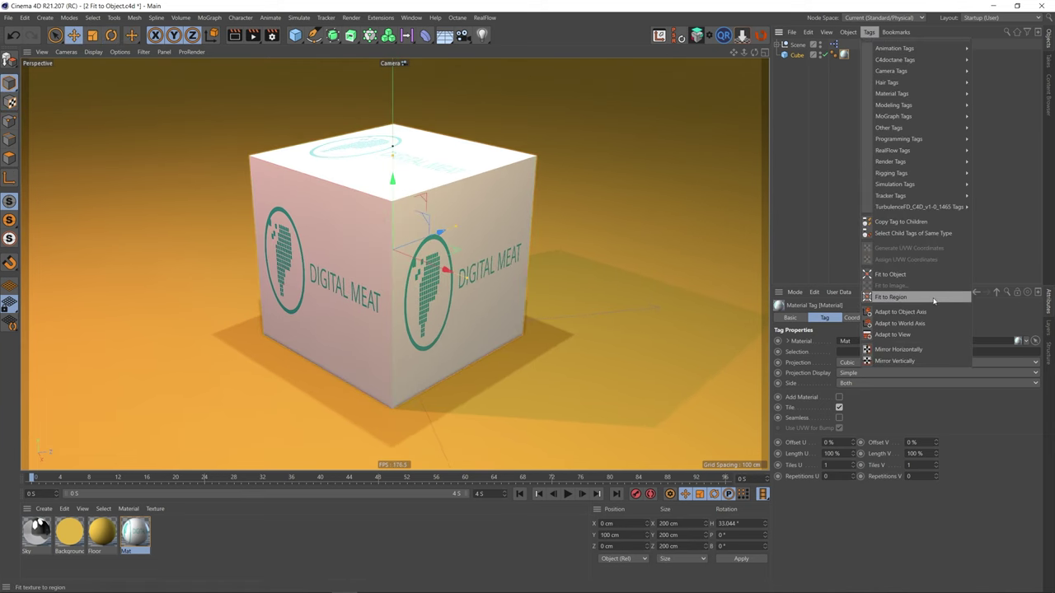
left_click(900, 350)
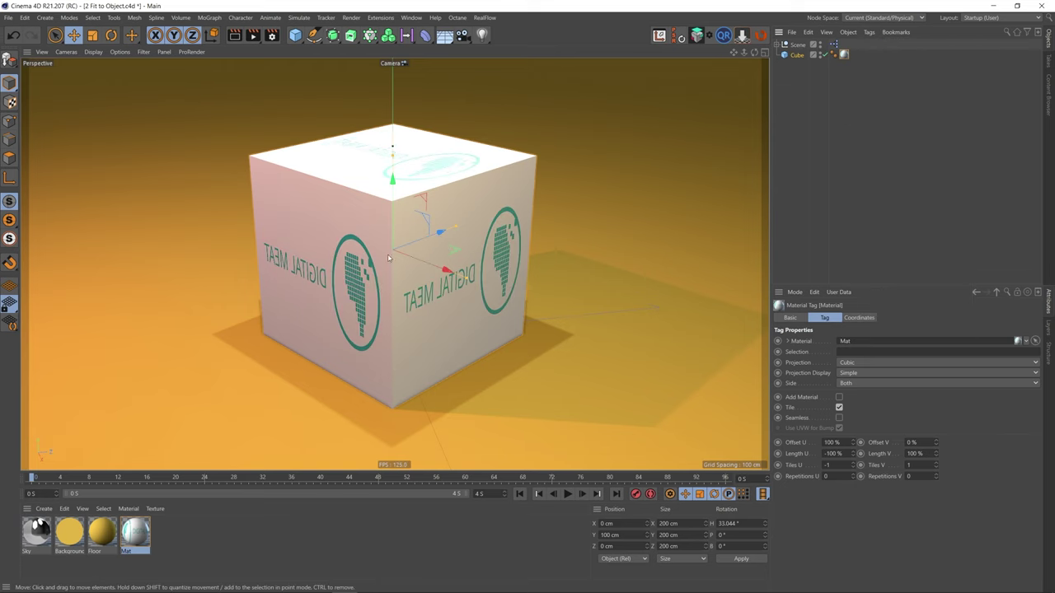
left_click(868, 31)
left_click(889, 351)
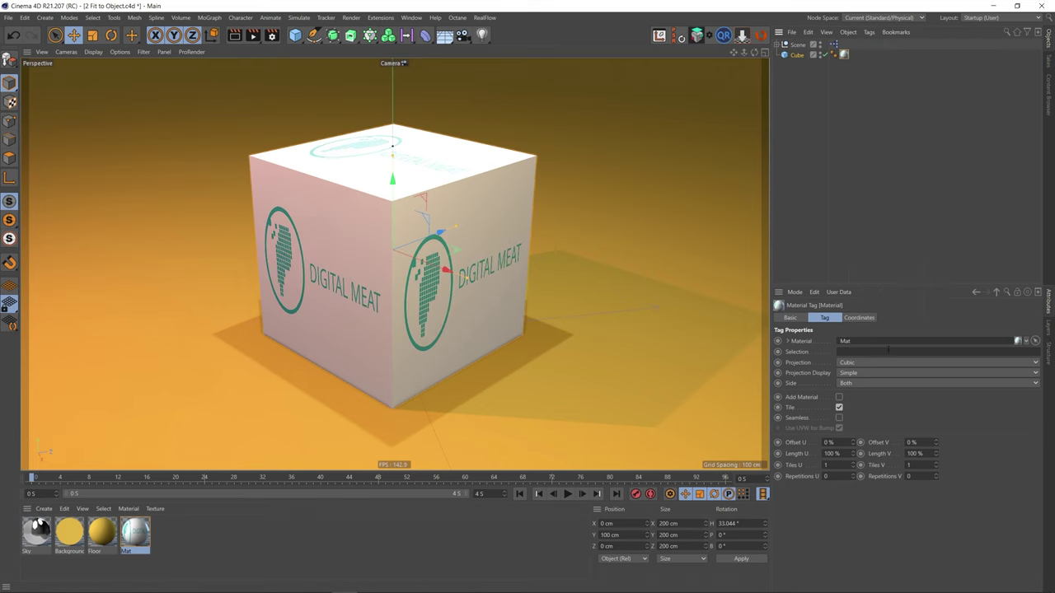
Turn the cube's texture upside down with Mirror Vertically, and repeat the command to set it upright
left_click(869, 32)
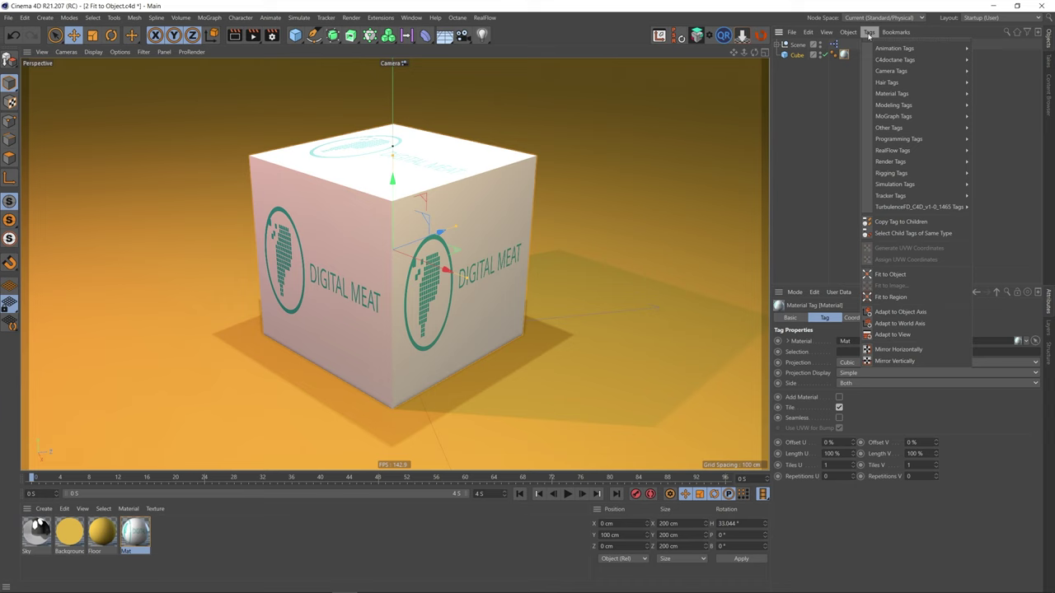
left_click(889, 362)
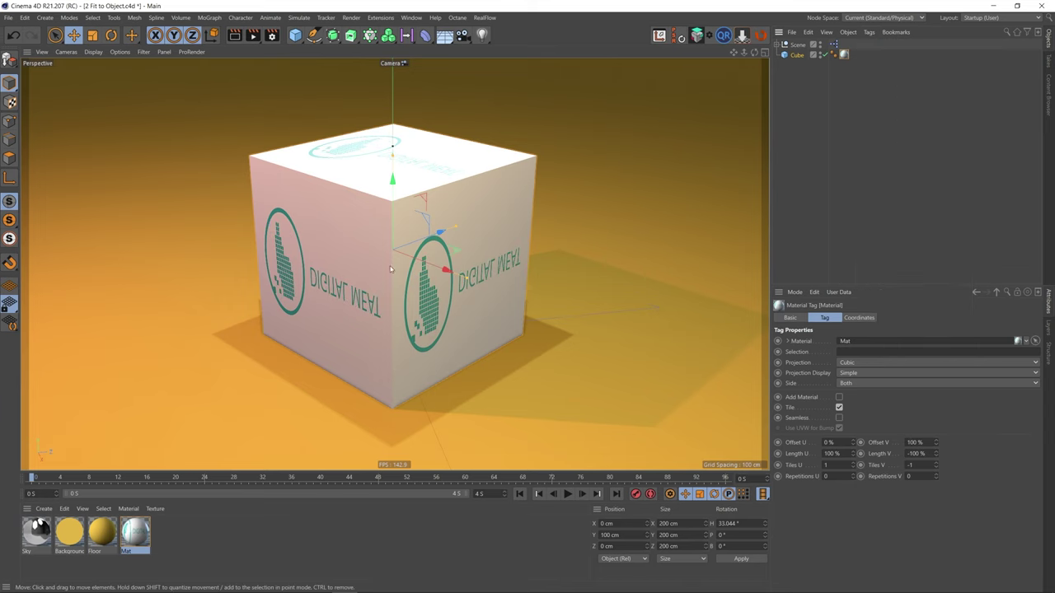
left_click(869, 31)
left_click(893, 361)
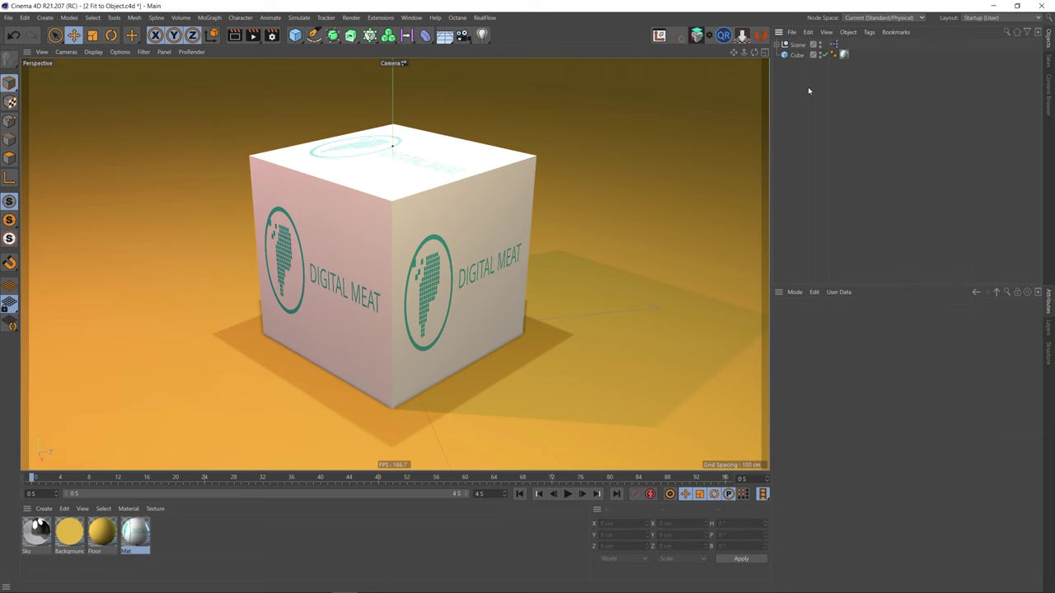
Select the cube's material tag on its own and open the list of available tag commands
left_click(870, 33)
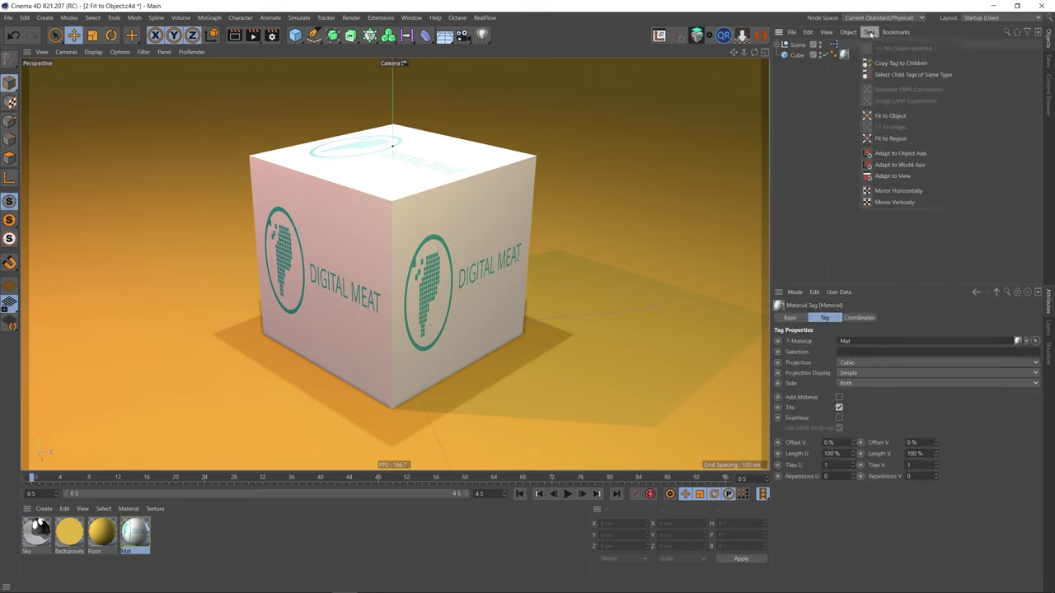